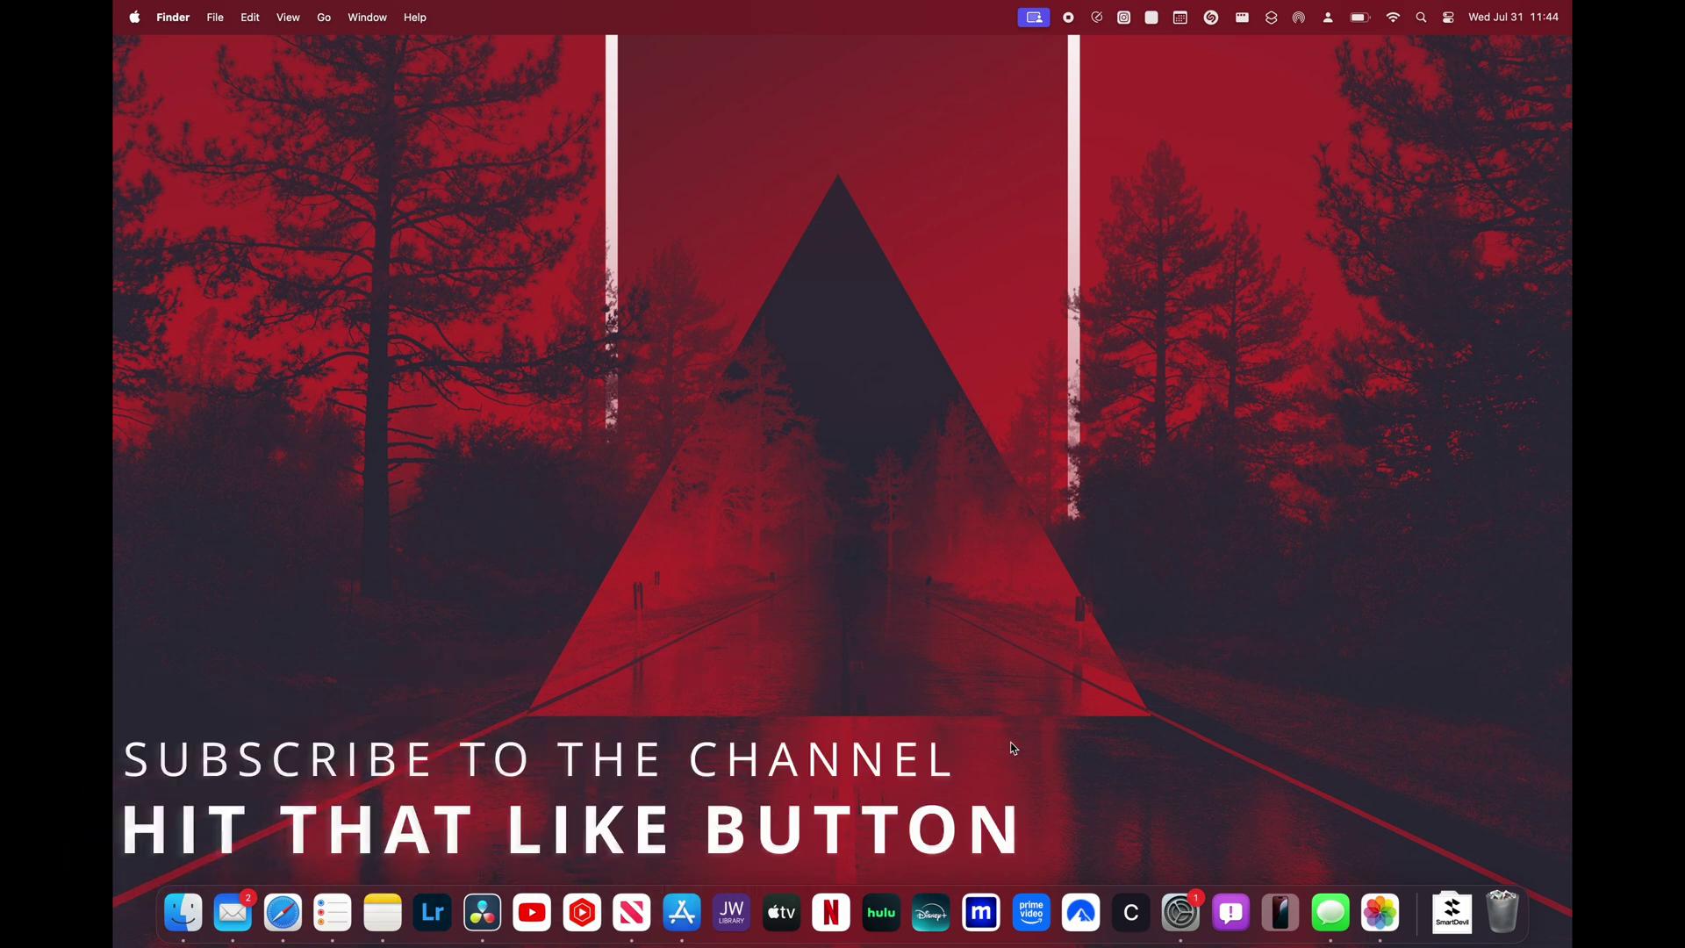
# - Open System Settings from the Dock, landing on the Apple Intelligence Report page
pyautogui.click(1178, 888)
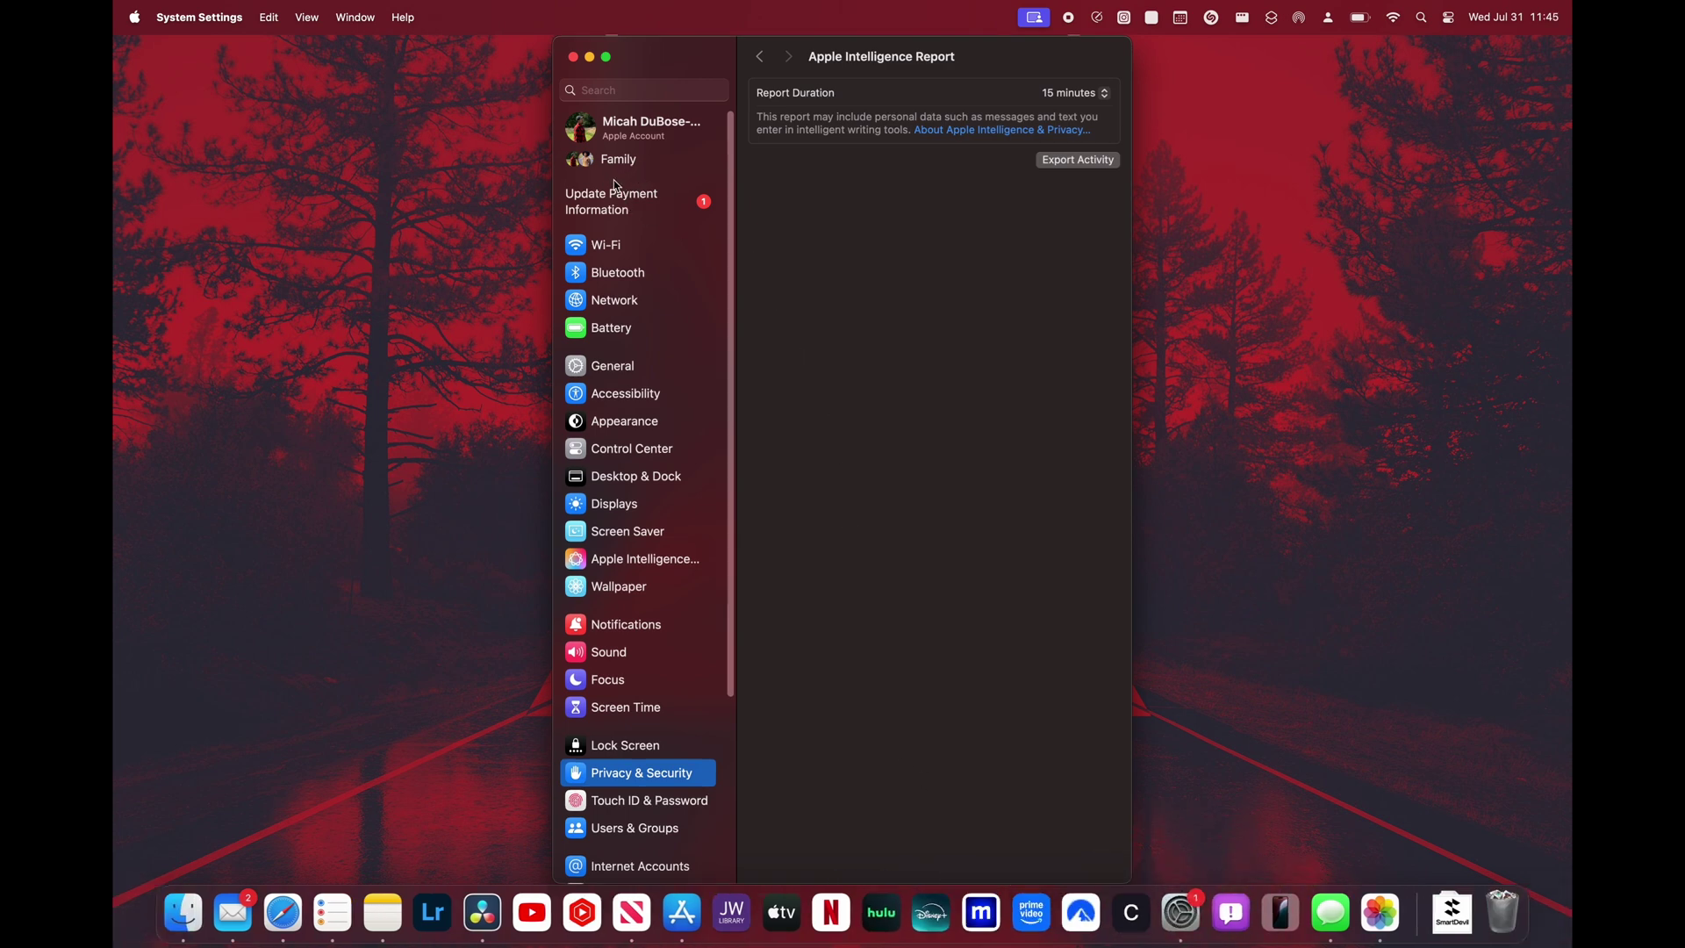
# - Review the Apple Intelligence & Siri settings, then minimize the System Settings window
pyautogui.click(625, 563)
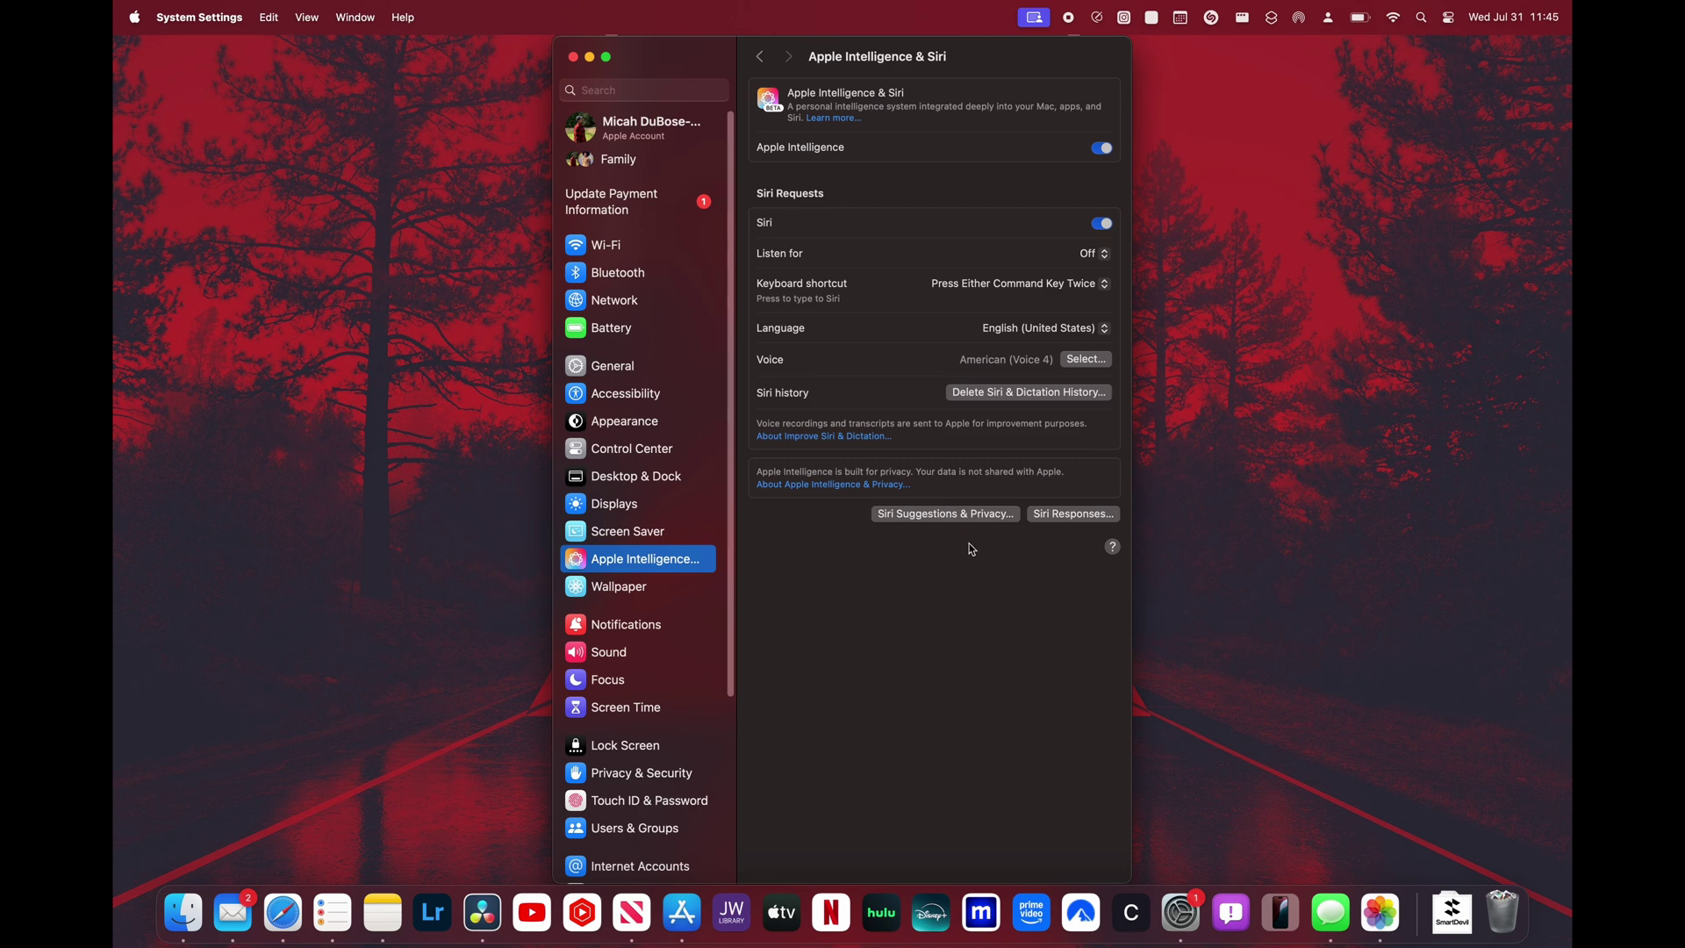
pyautogui.click(590, 59)
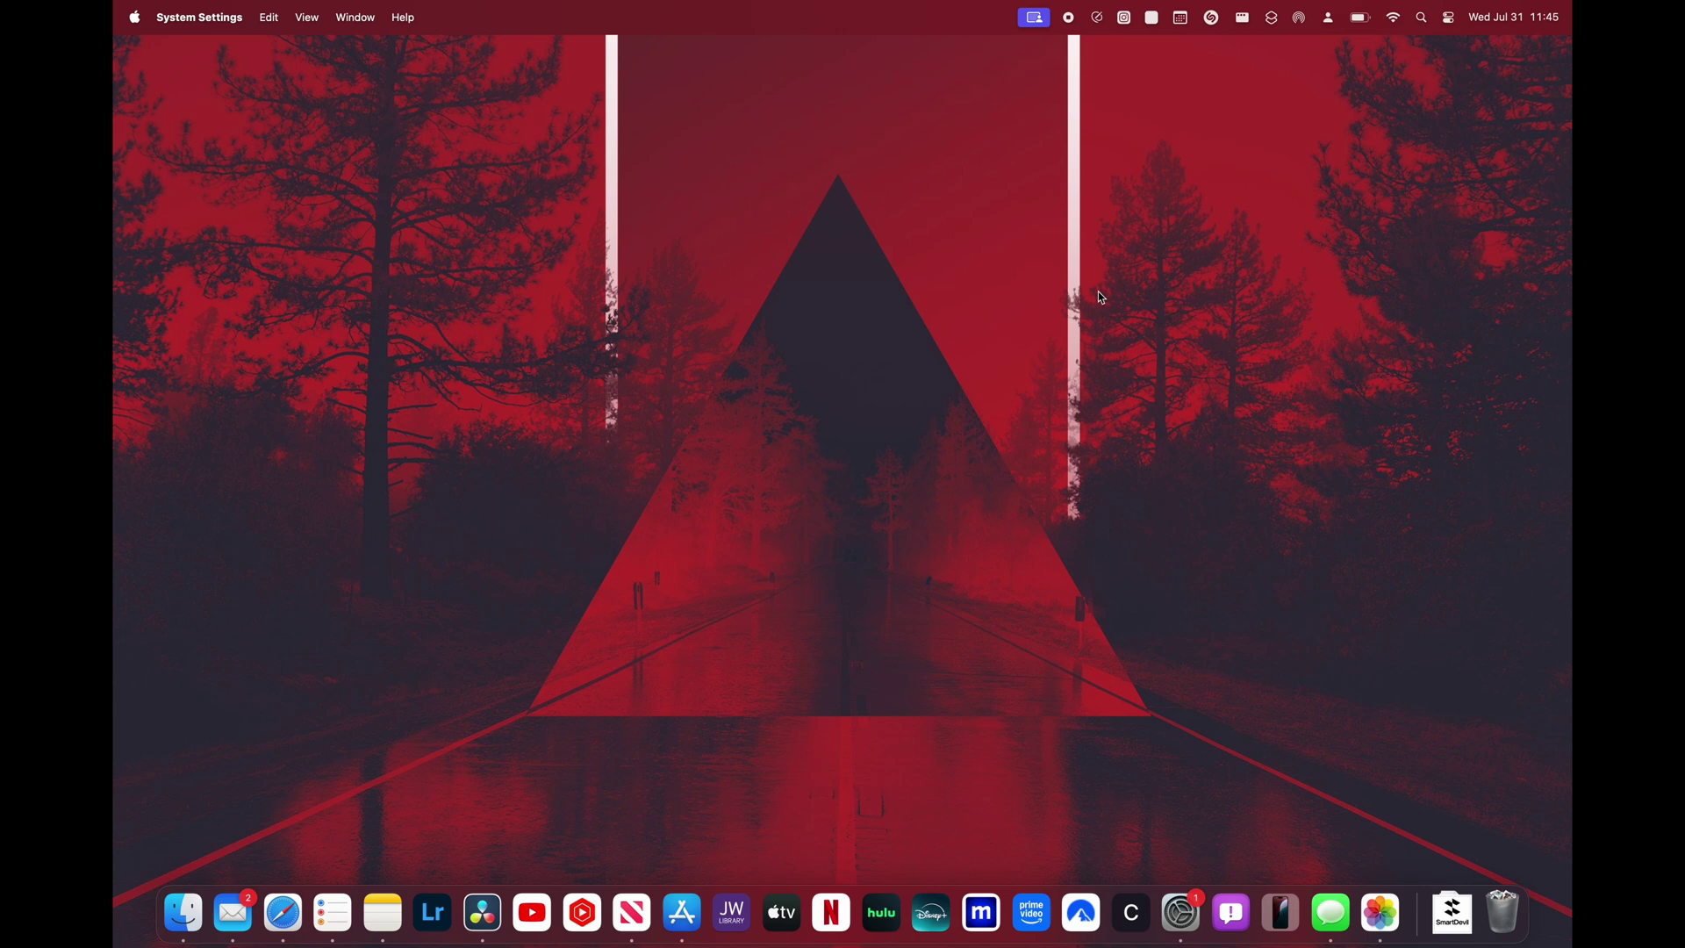
# - Ask Siri about the Cleveland Cavaliers roster and Darius Garland, then dismiss the results
pyautogui.press('super')
pyautogui.press('super')
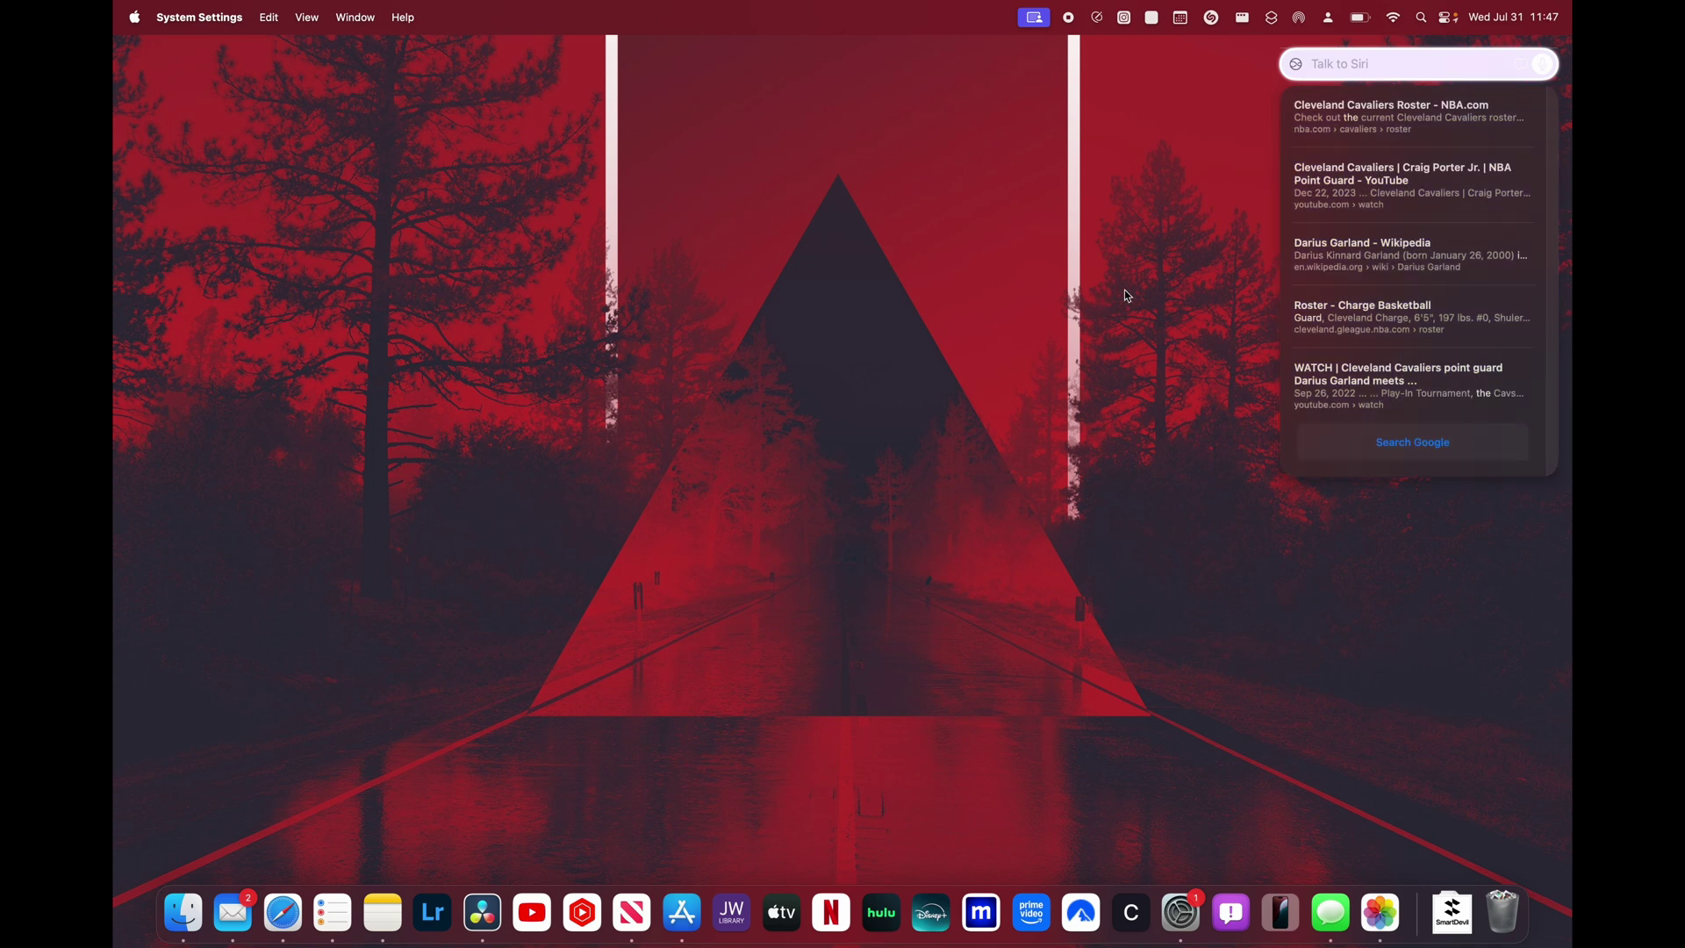
pyautogui.click(1124, 290)
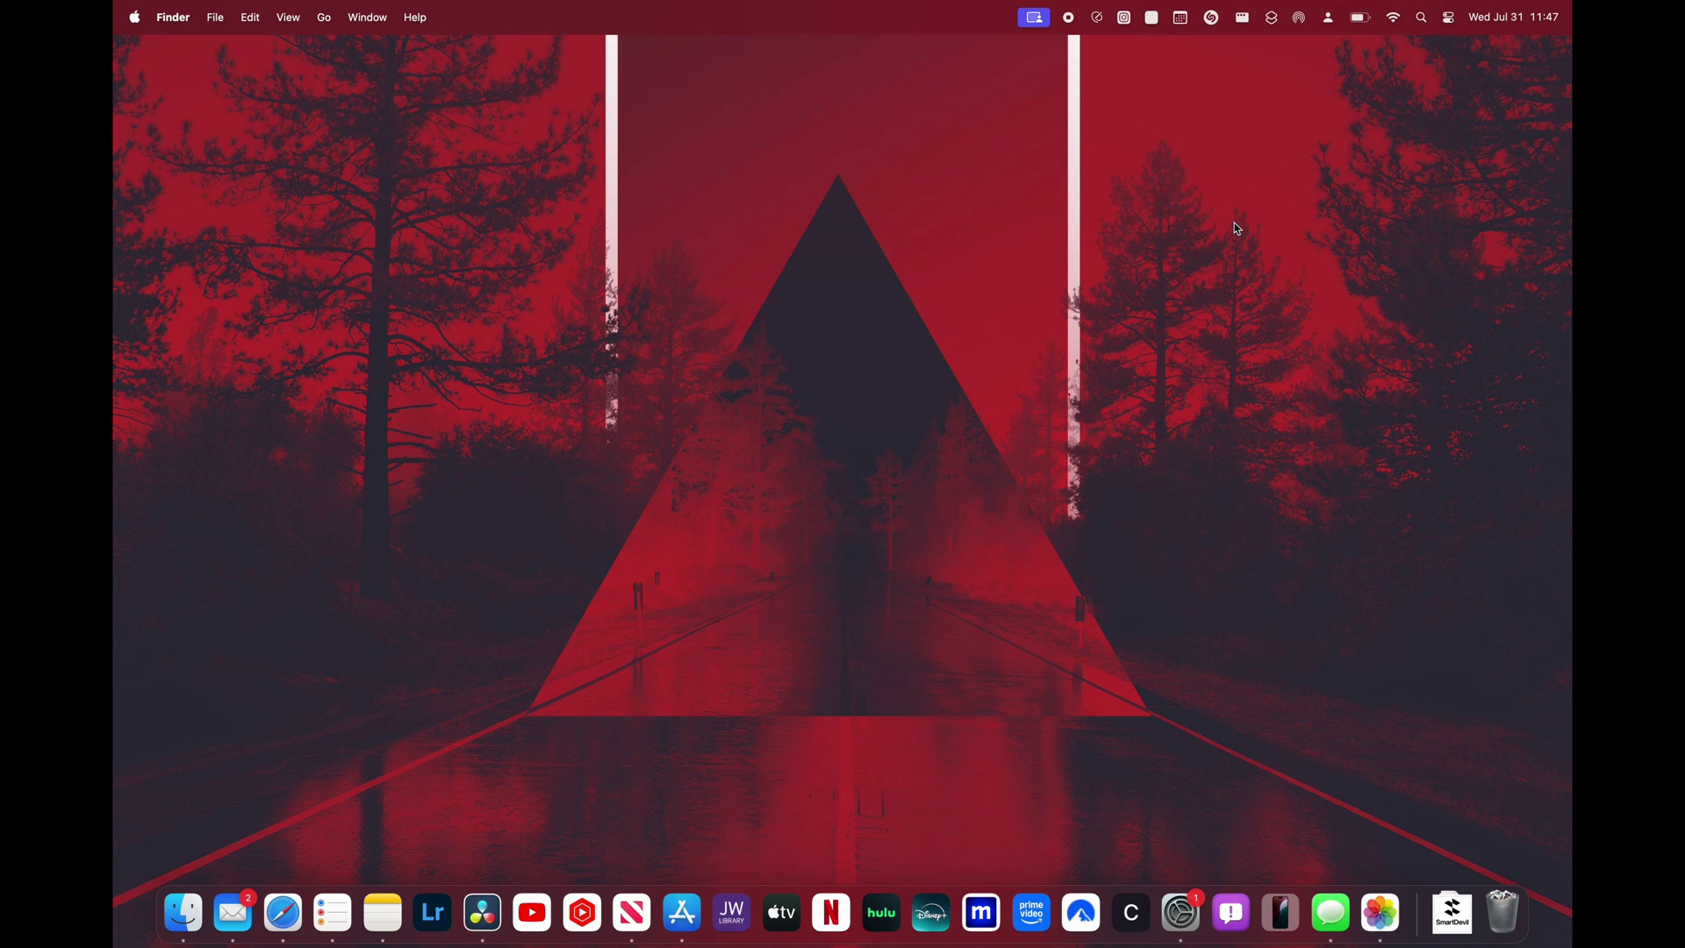
pyautogui.press('super')
pyautogui.press('super')
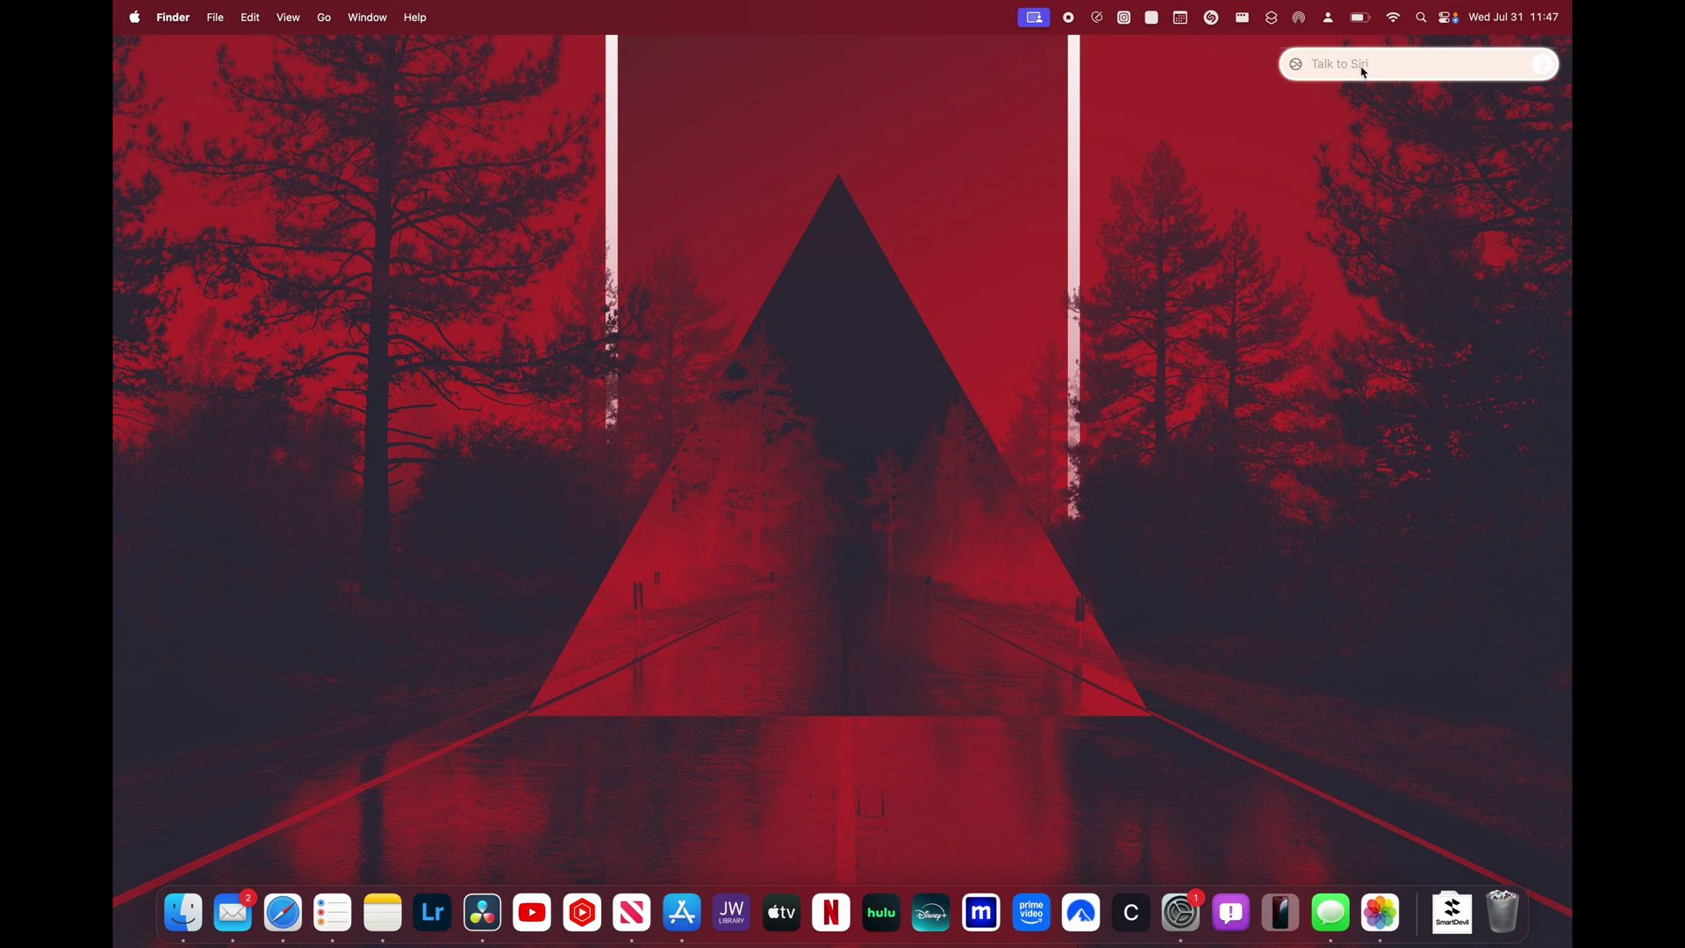
pyautogui.click(1363, 72)
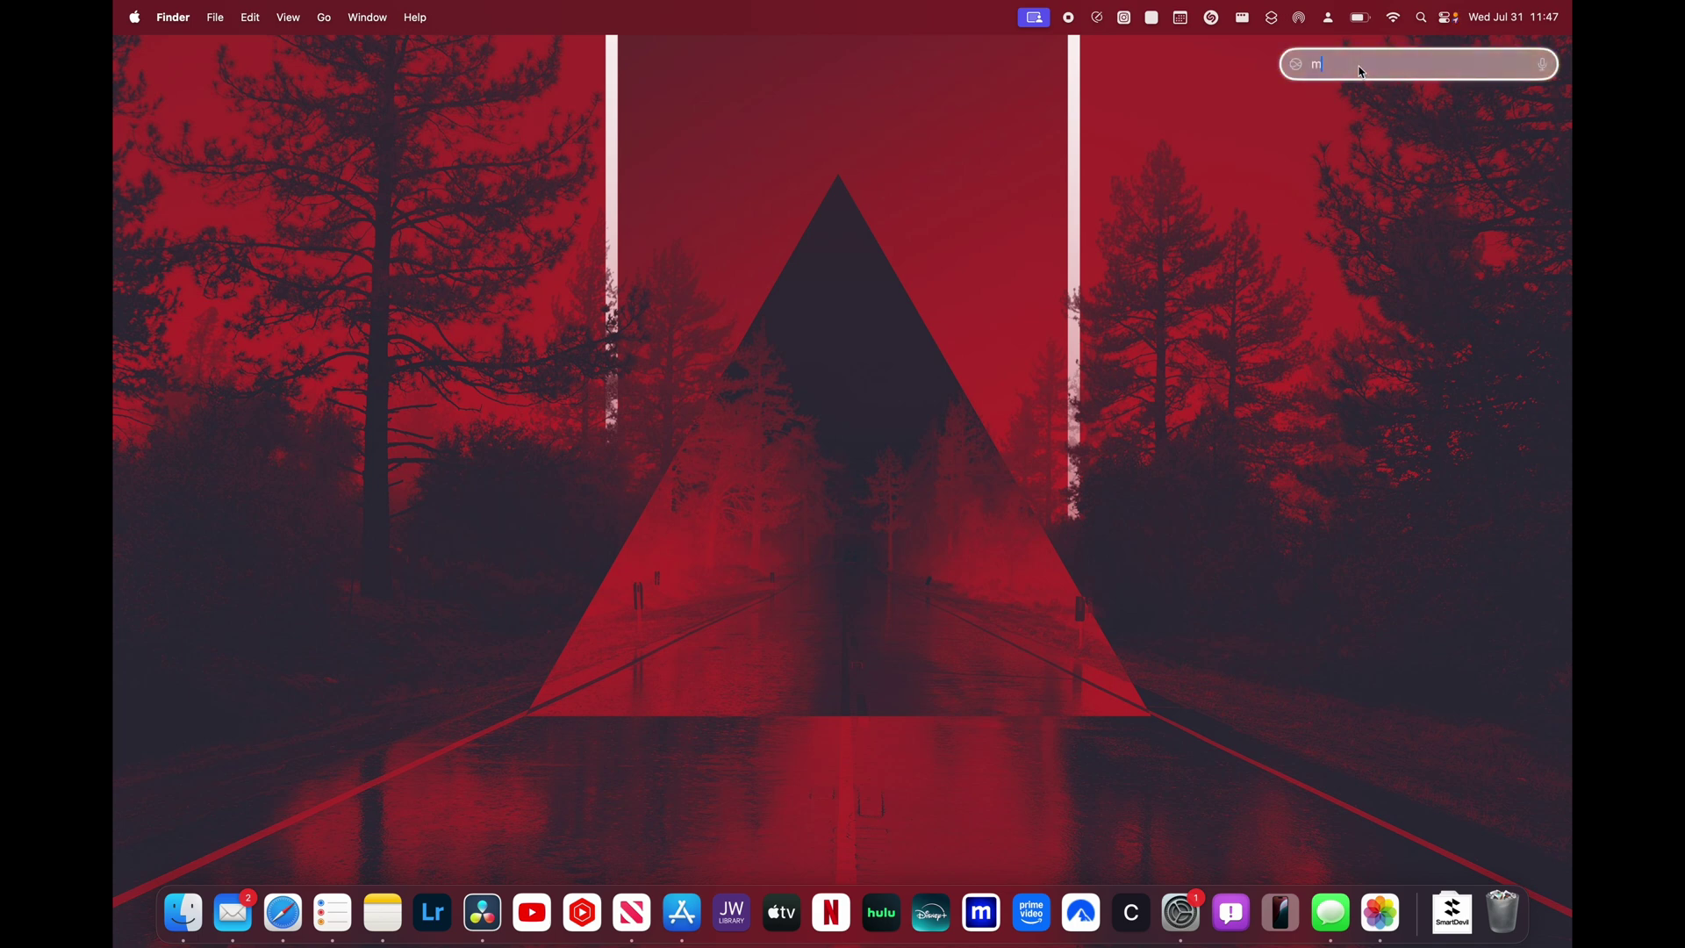
pyautogui.press('BackSpace')
pyautogui.write('What I wanted to sy')
pyautogui.press('BackSpace')
pyautogui.write('ay')
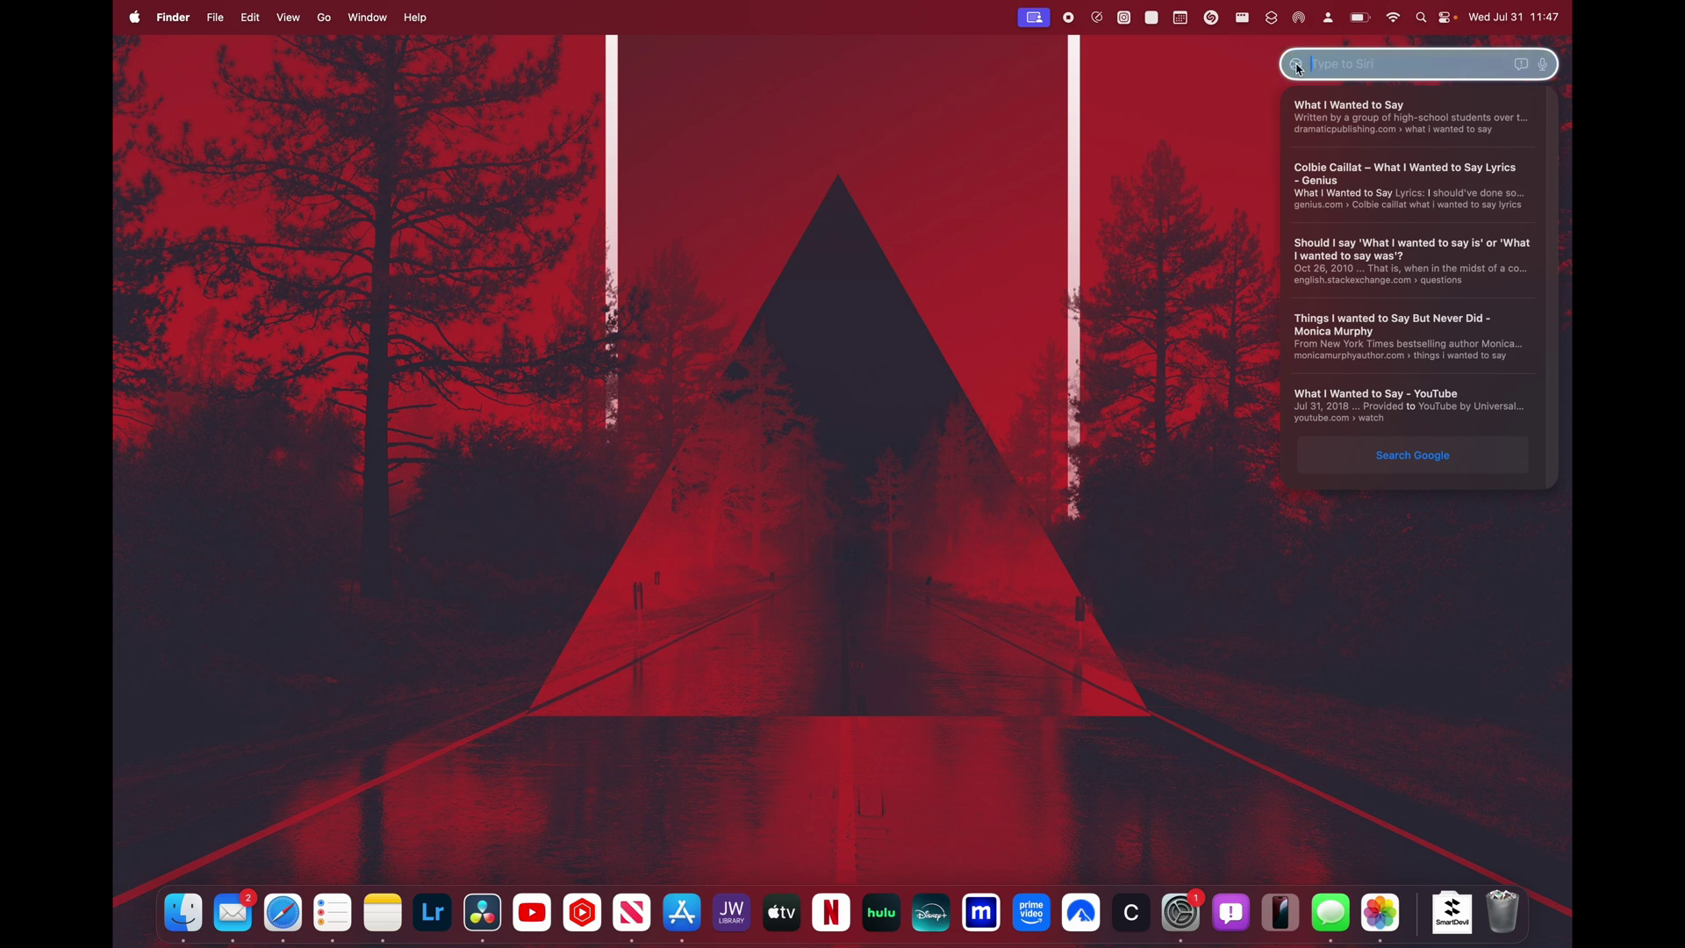
pyautogui.click(1544, 65)
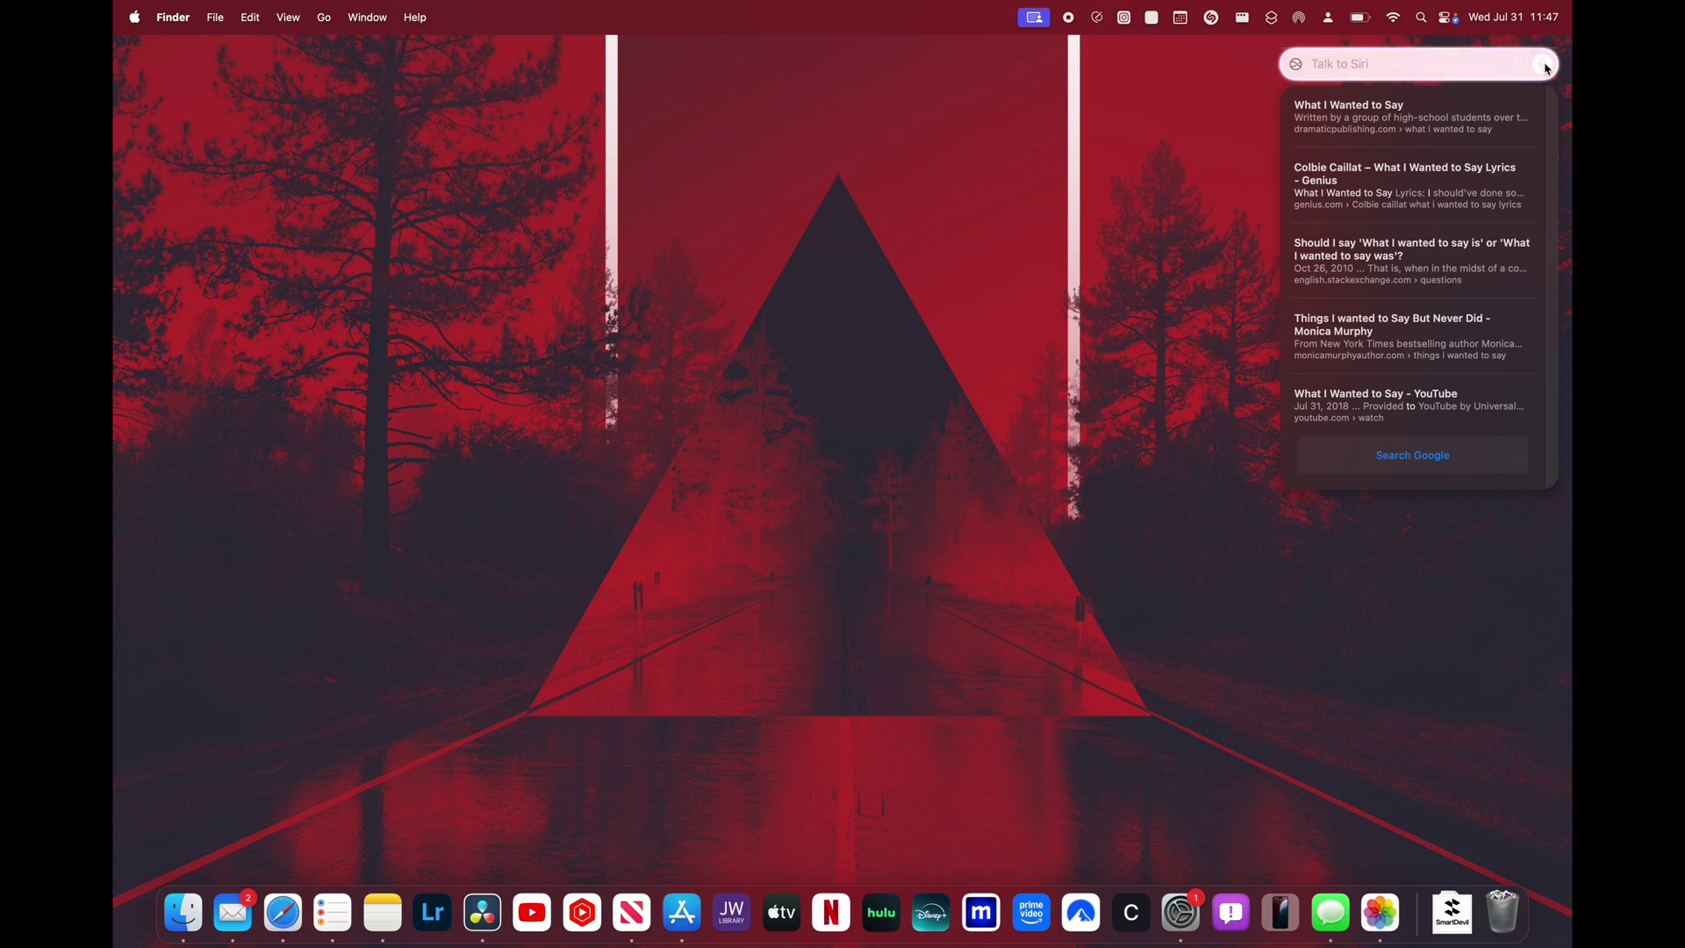
pyautogui.click(1268, 165)
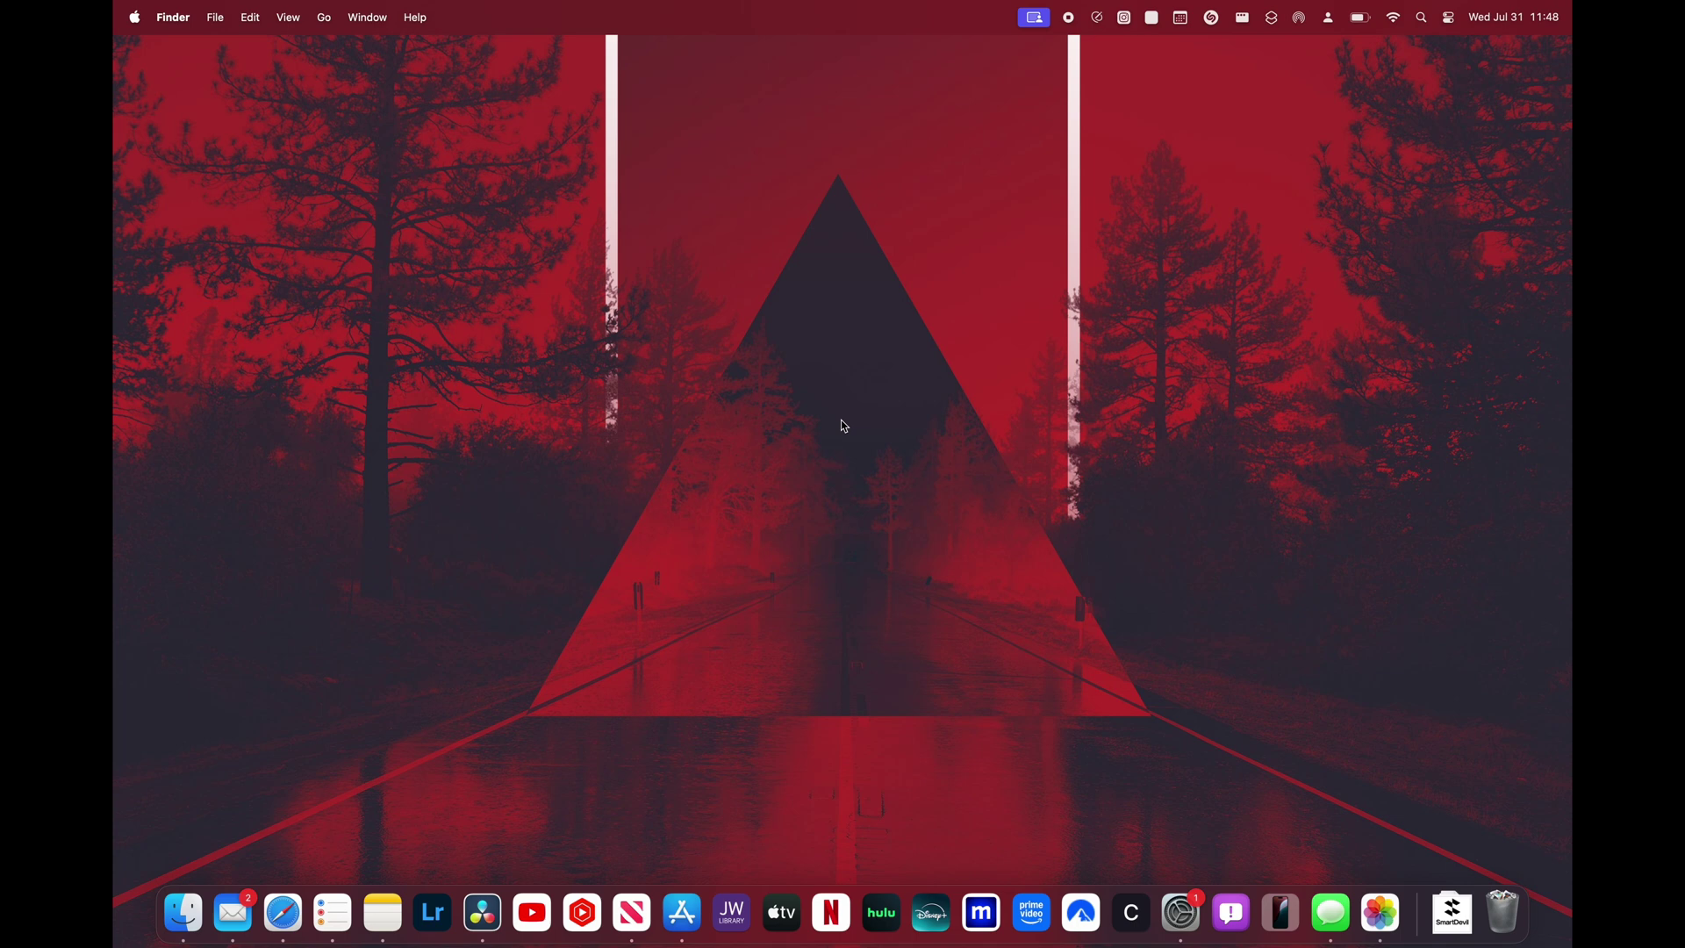
pyautogui.click(1179, 909)
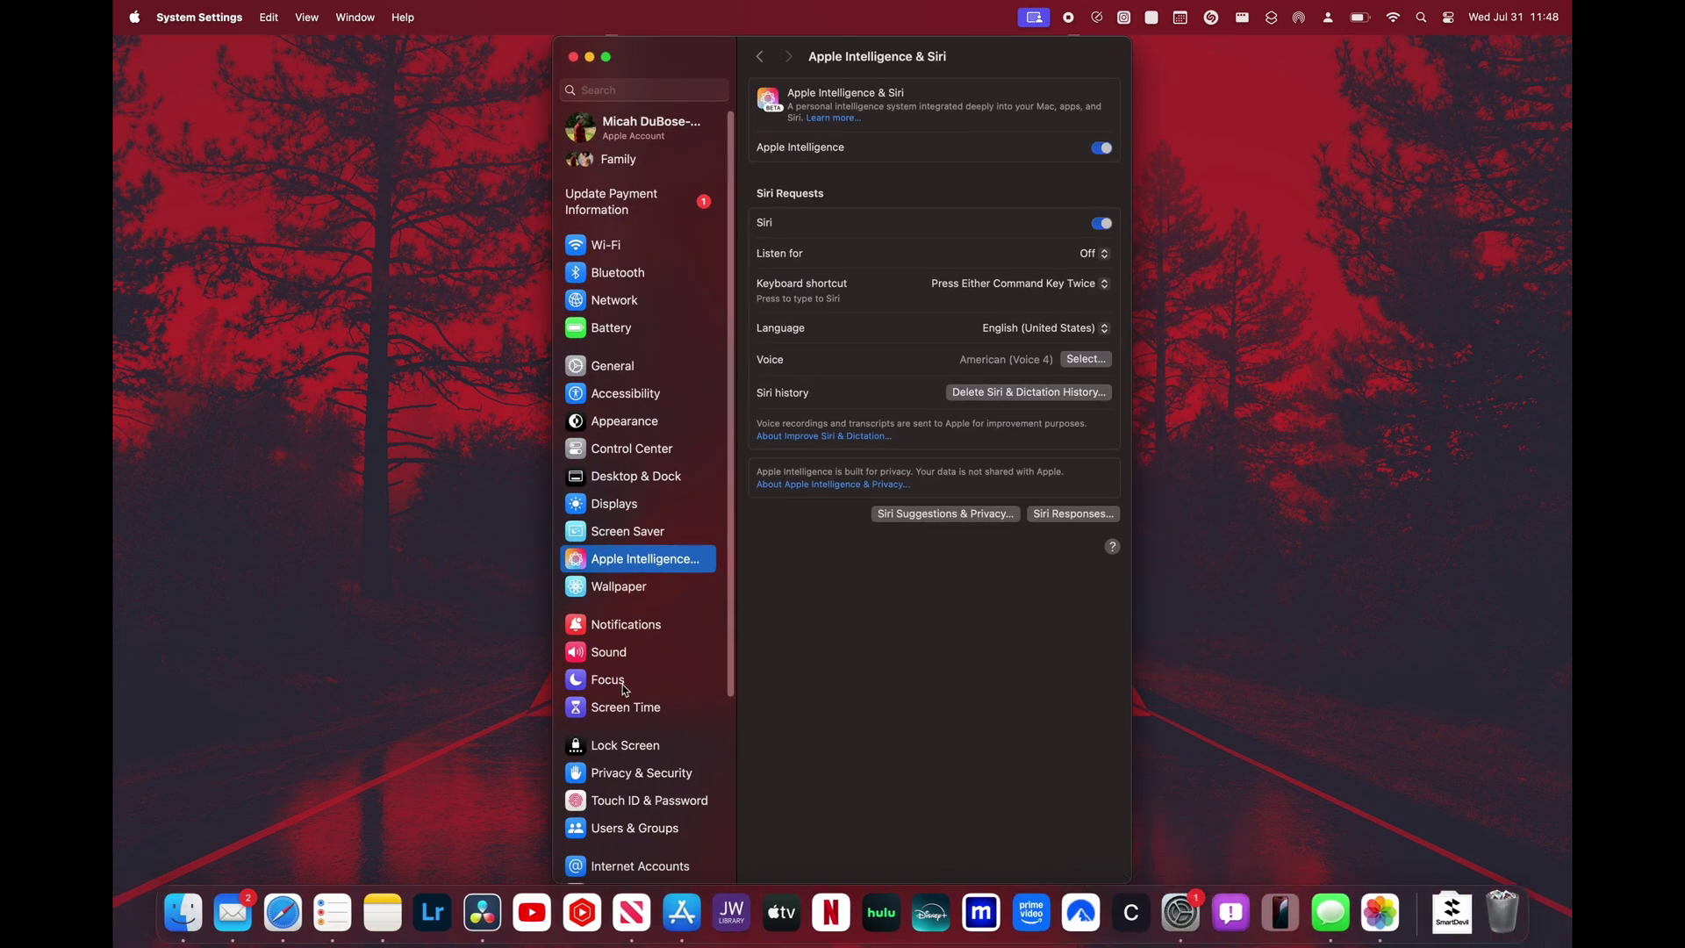
# - View the Reduce Interruptions Focus details with Intelligent Breakthrough & Silencing switched on
pyautogui.click(625, 688)
pyautogui.click(863, 271)
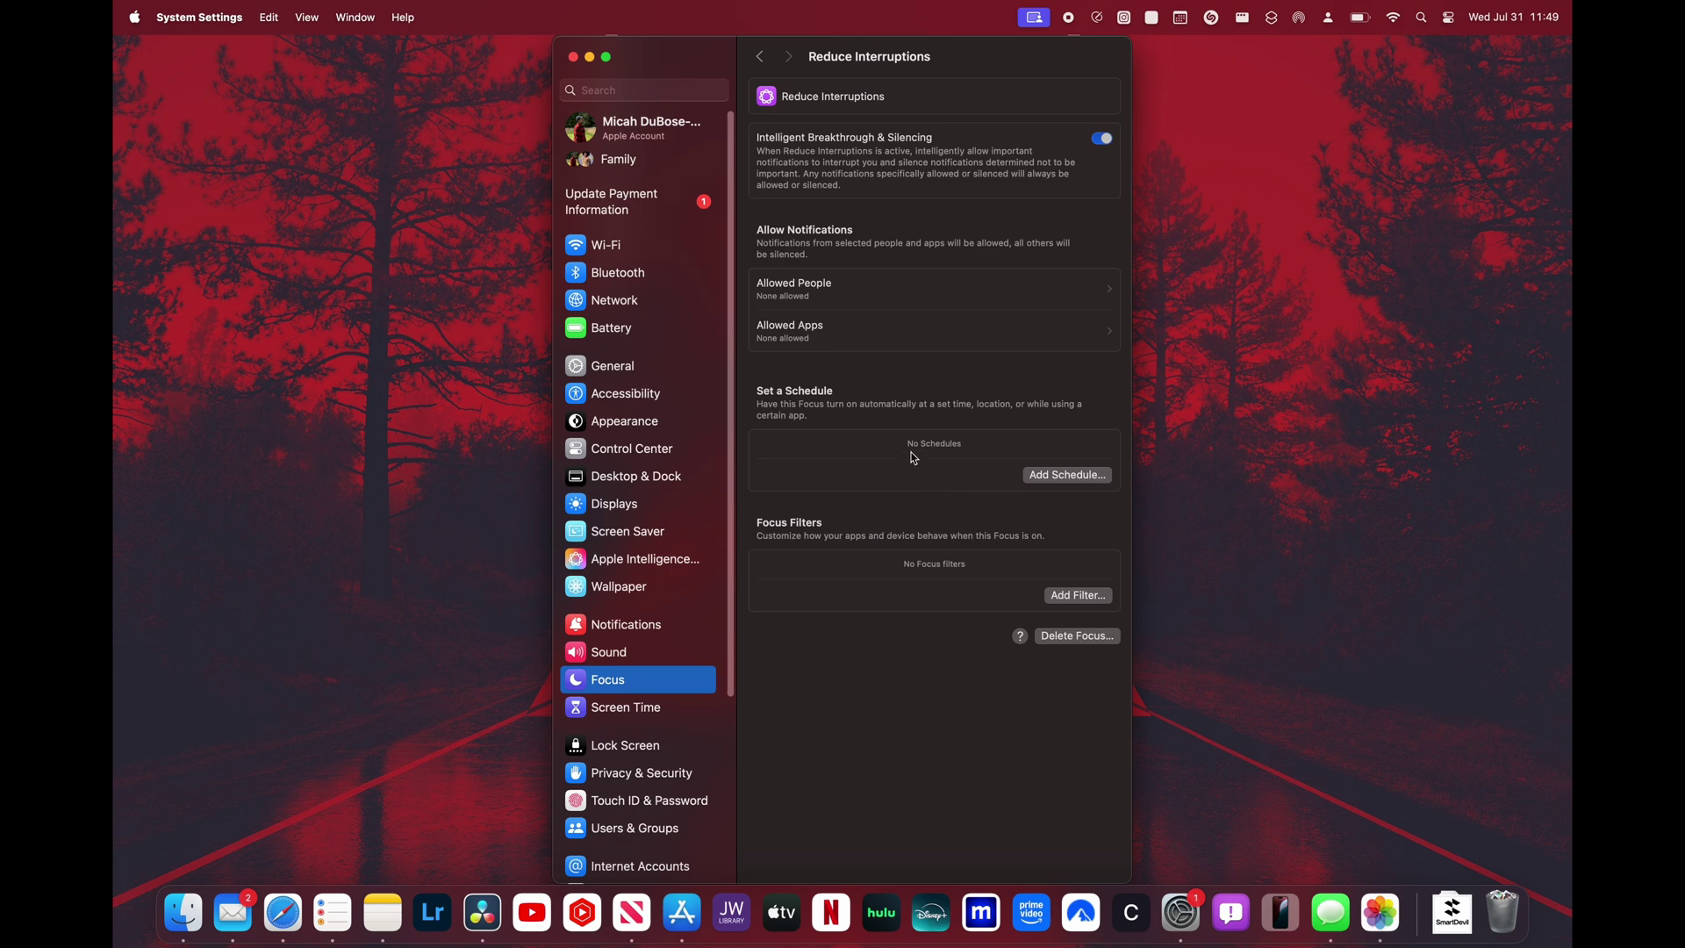
pyautogui.scroll(-1, 664, 662)
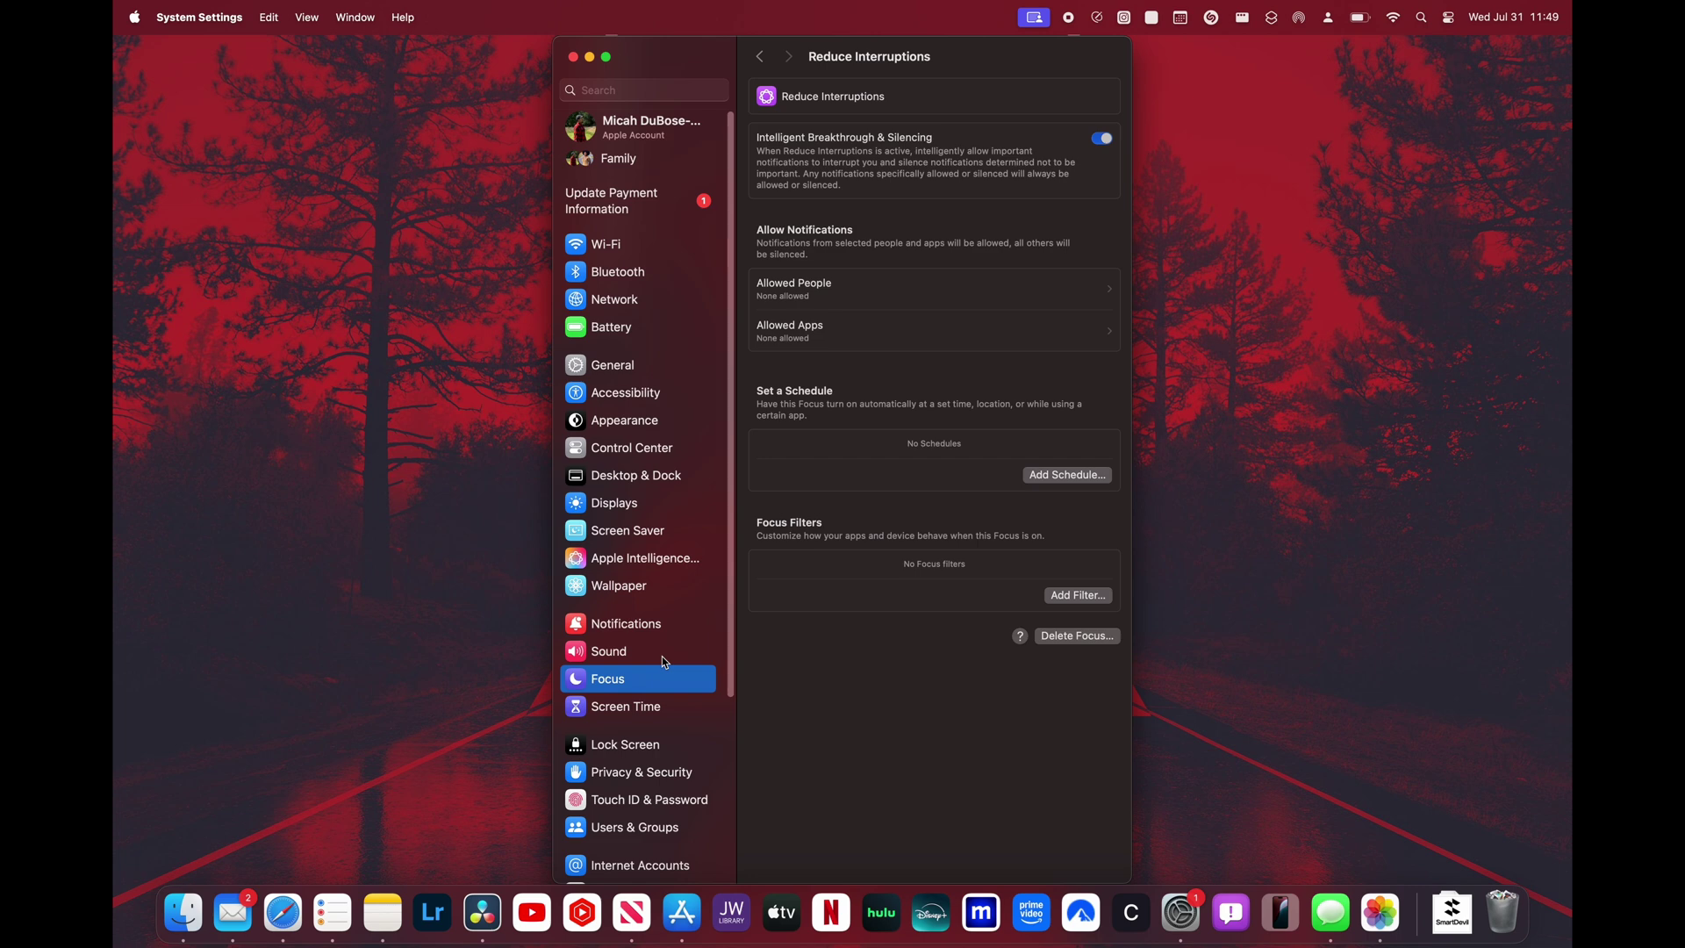
pyautogui.scroll(-5, 664, 662)
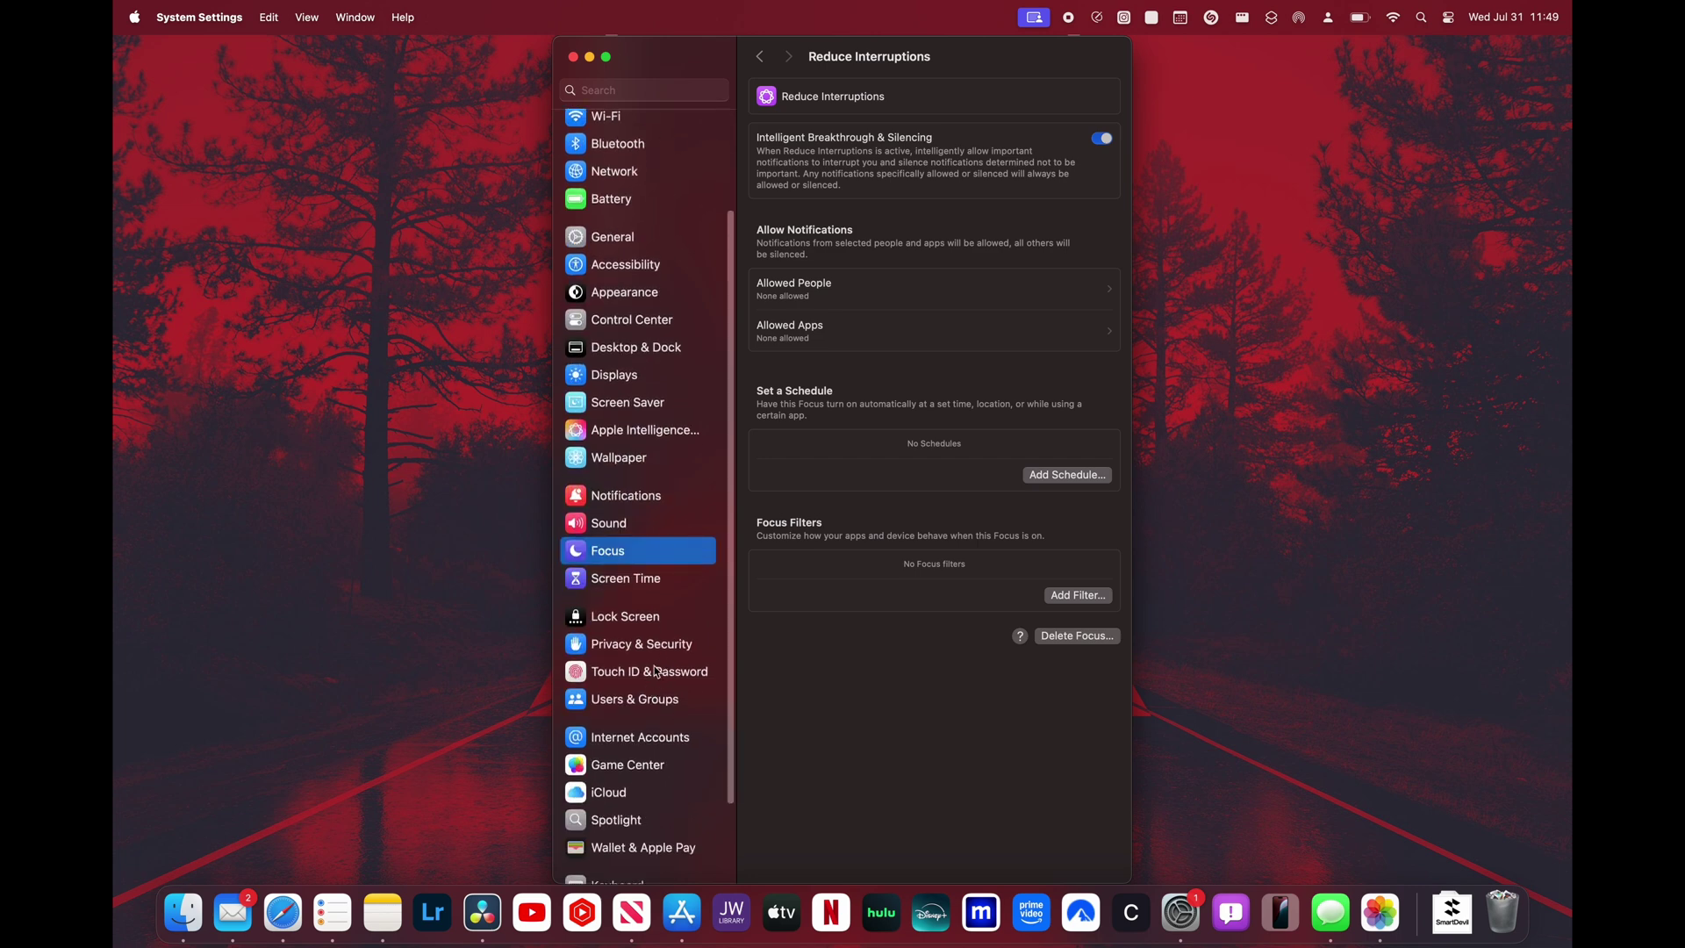
pyautogui.click(660, 647)
# - Set the Apple Intelligence Report duration to 7 days, then minimize settings and open Notes
pyautogui.scroll(-10, 923, 599)
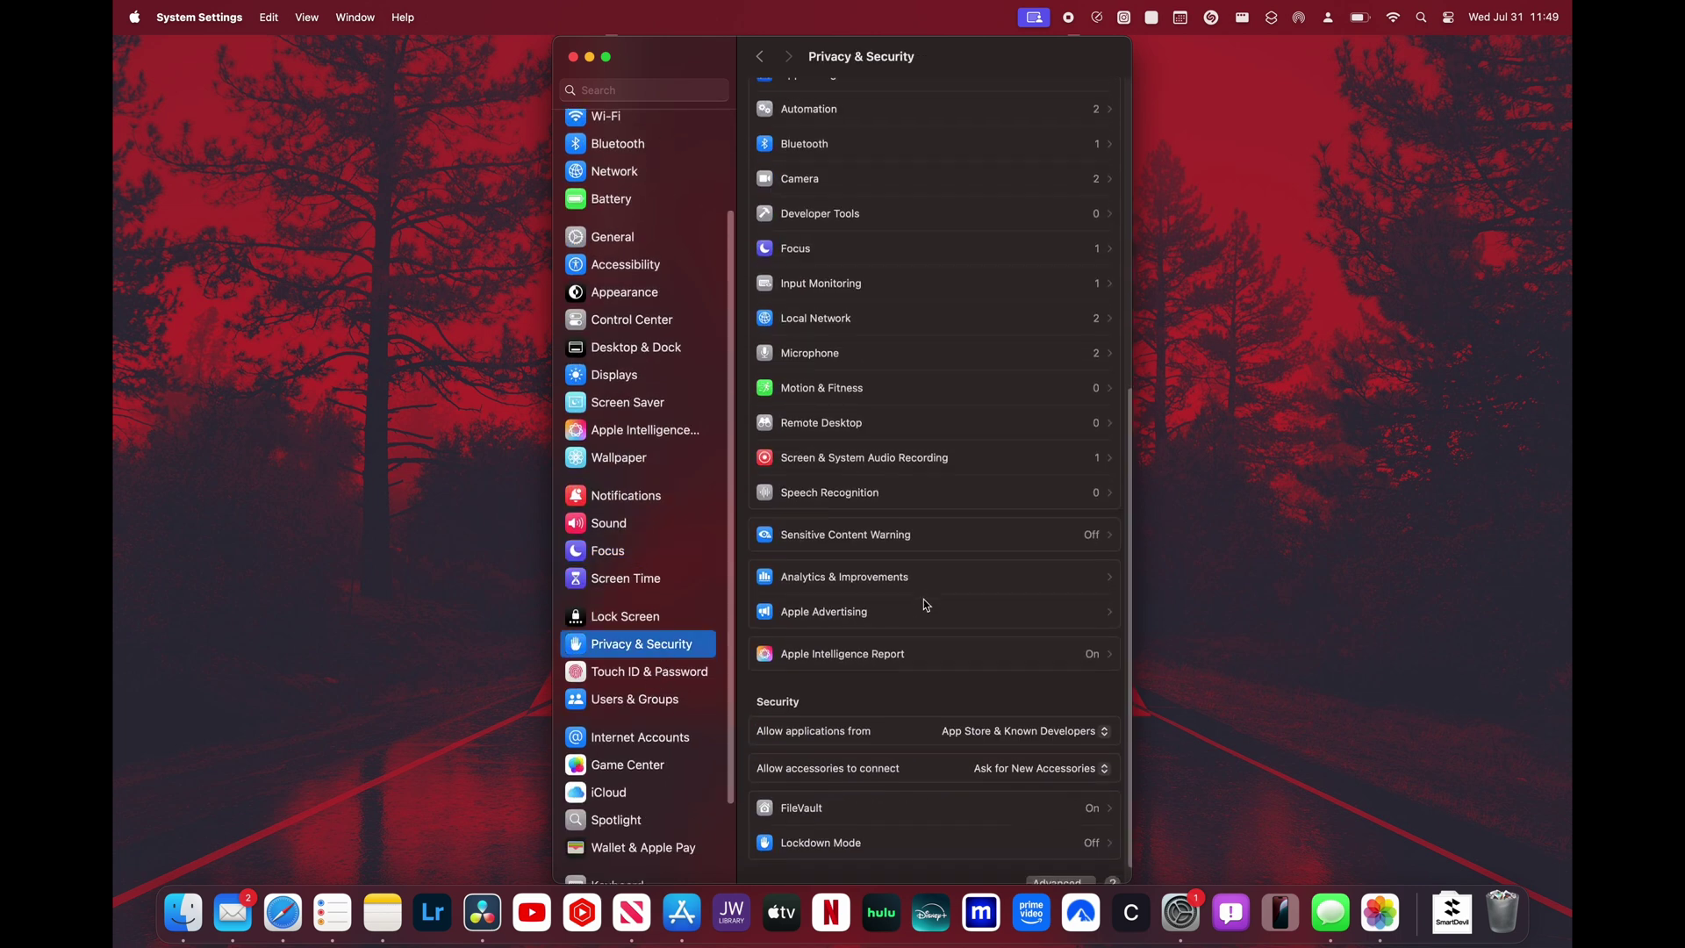
pyautogui.click(884, 650)
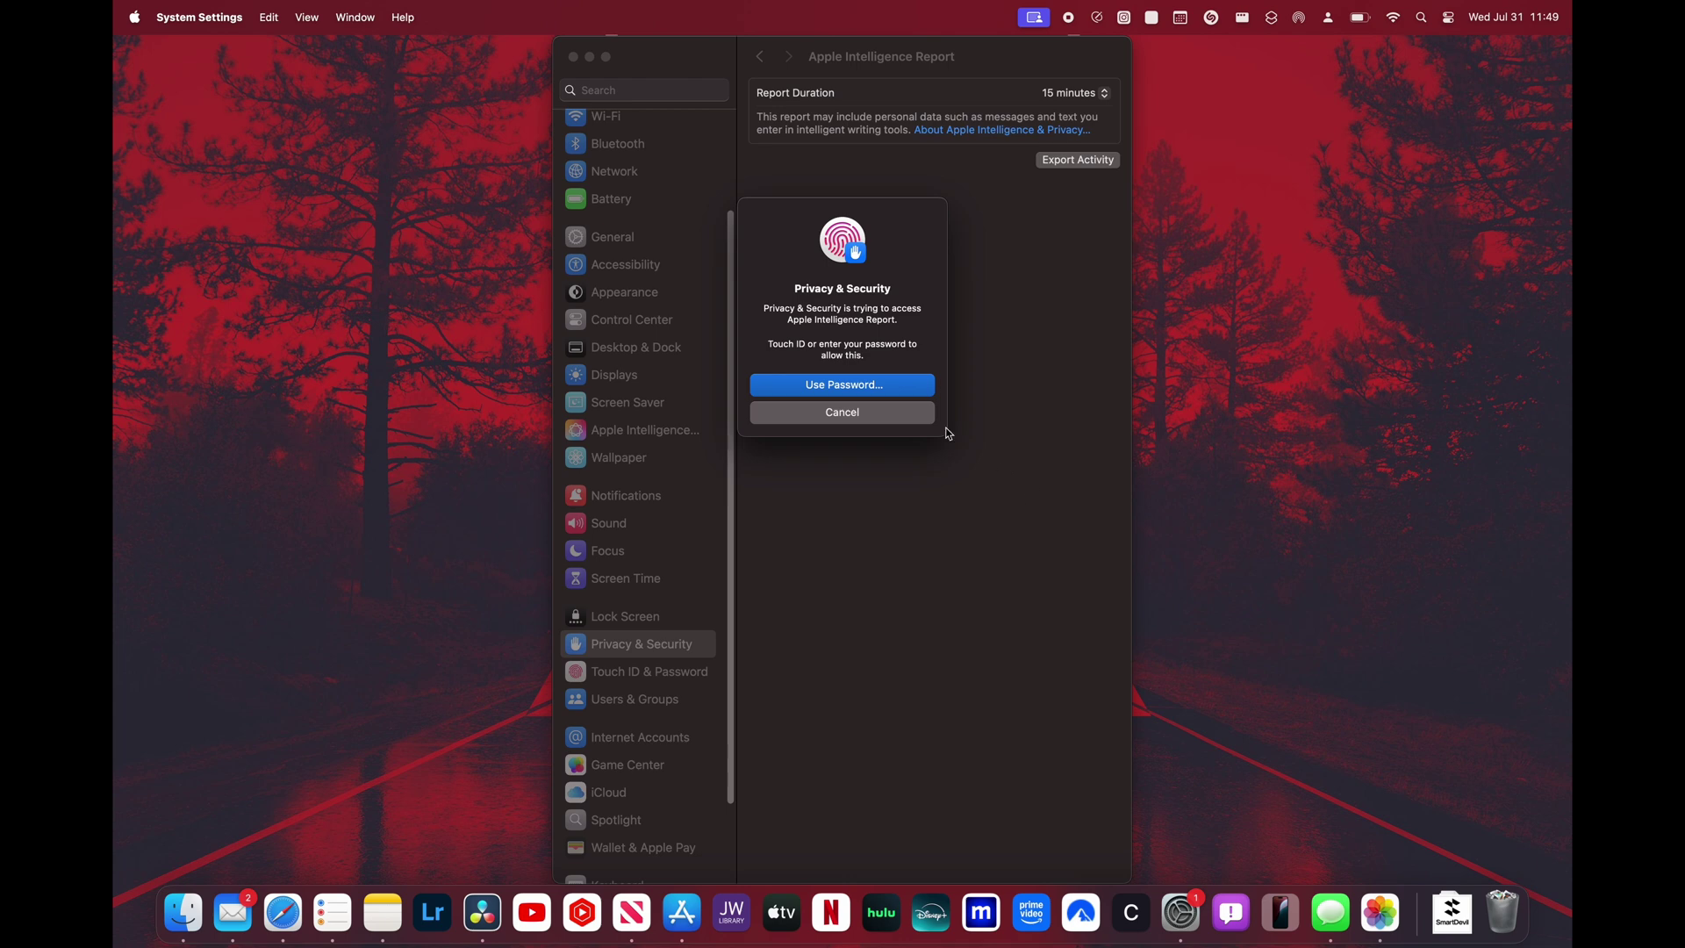
pyautogui.press('Escape')
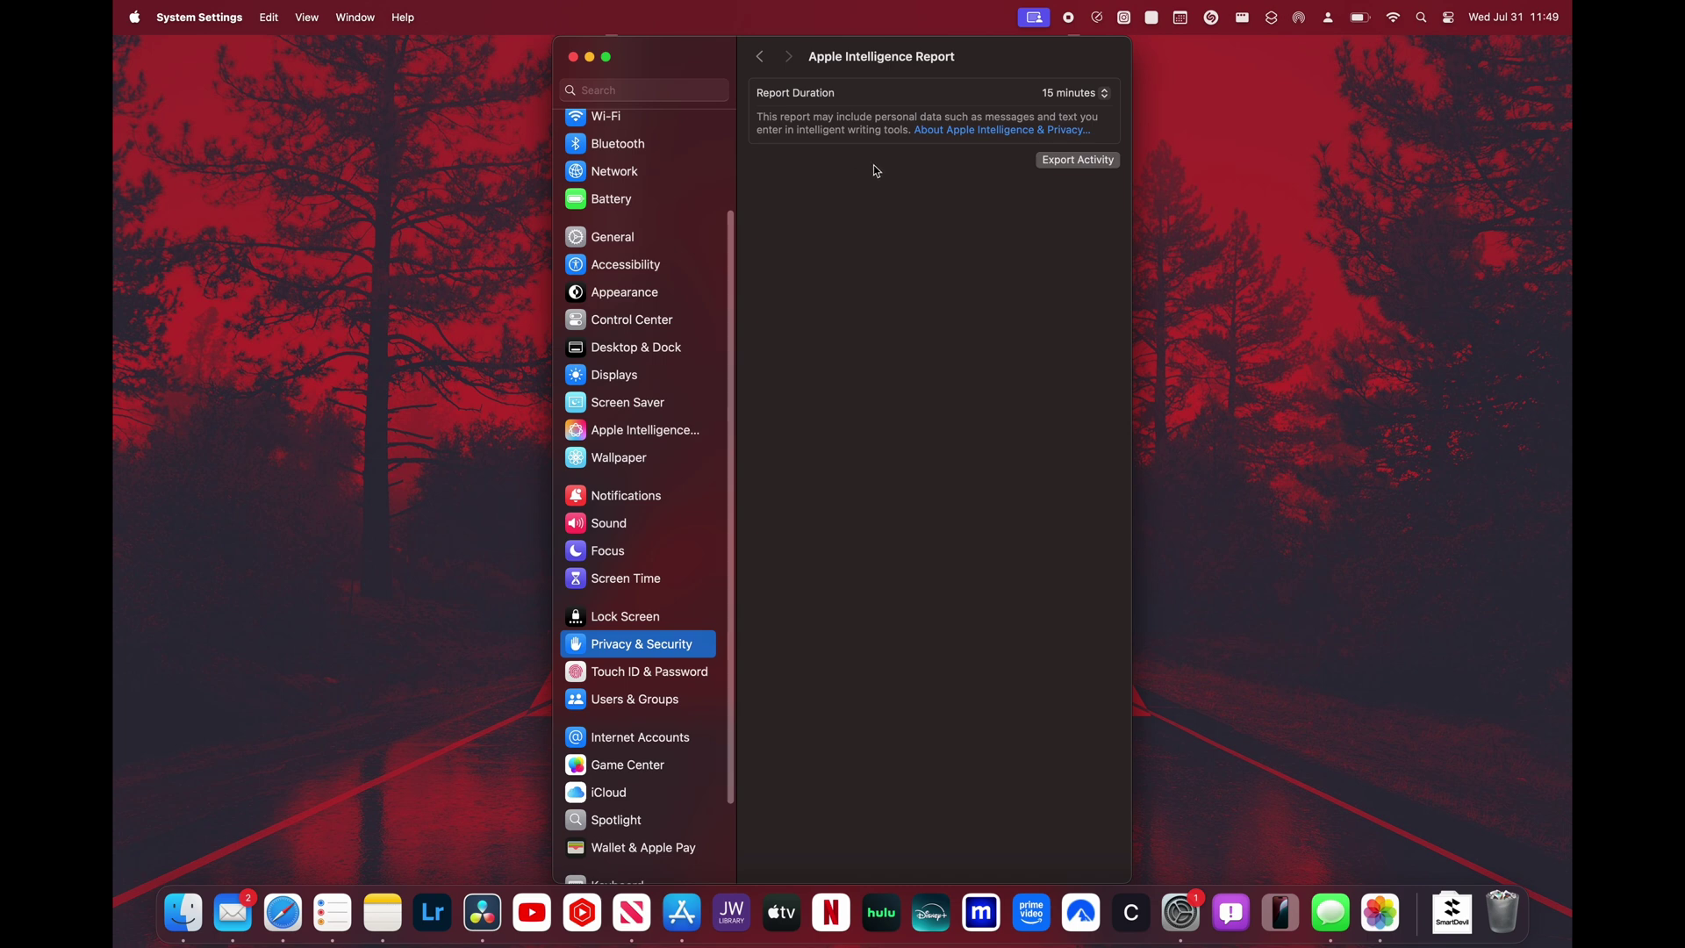
pyautogui.click(1075, 93)
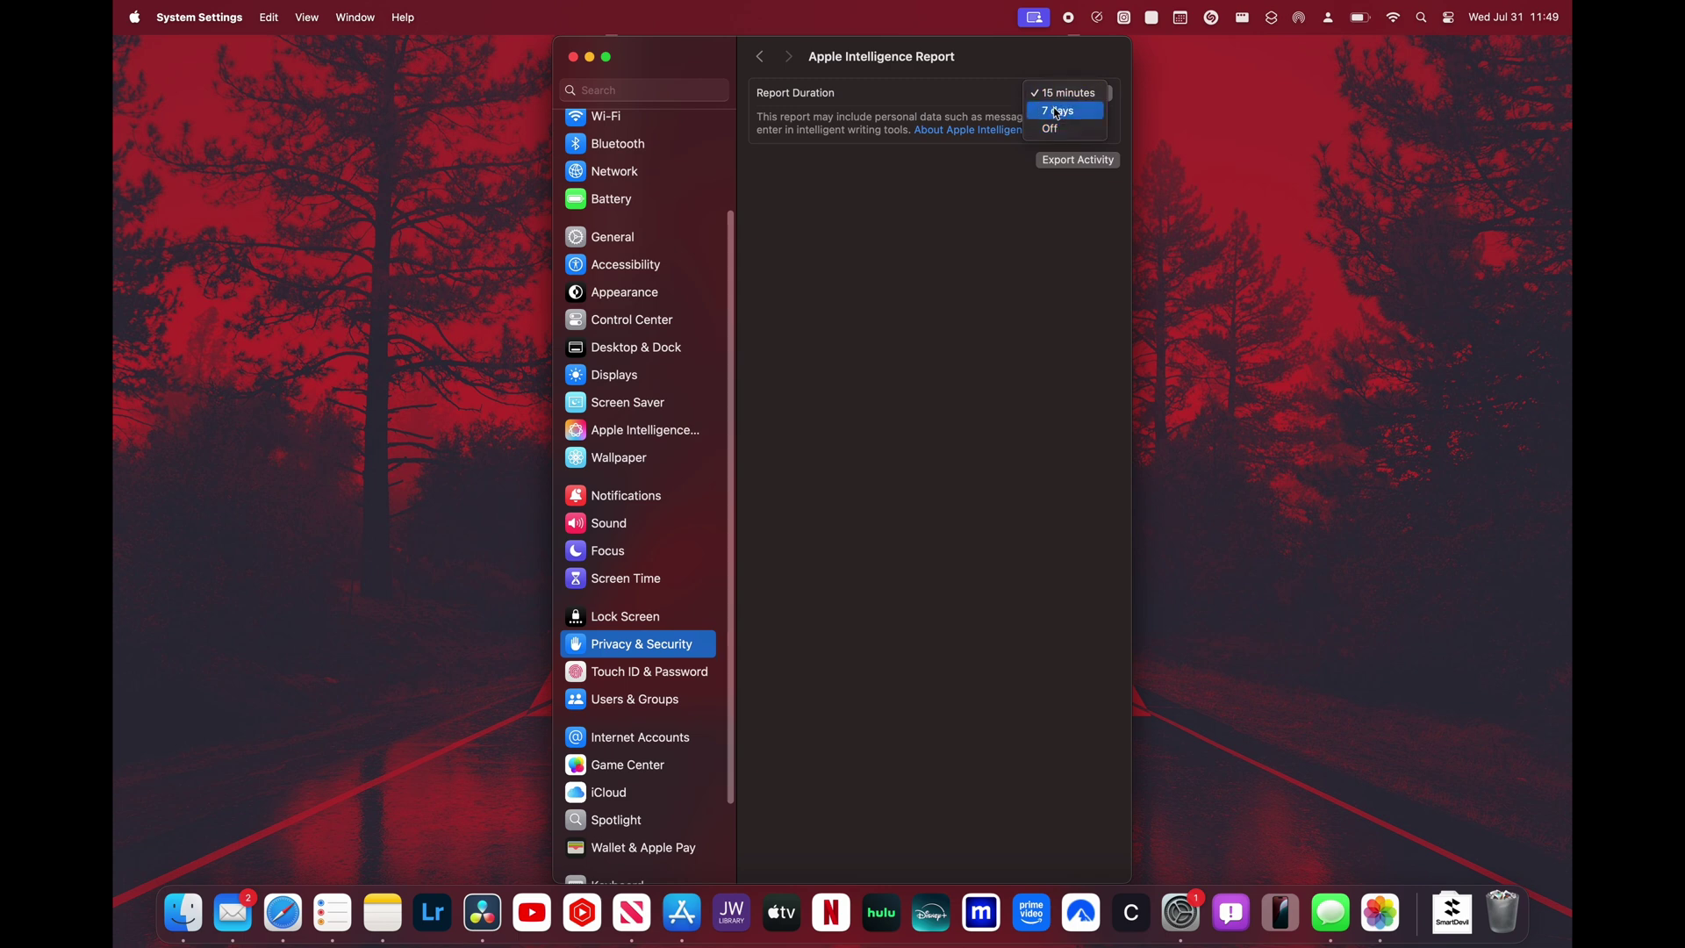
pyautogui.click(1058, 111)
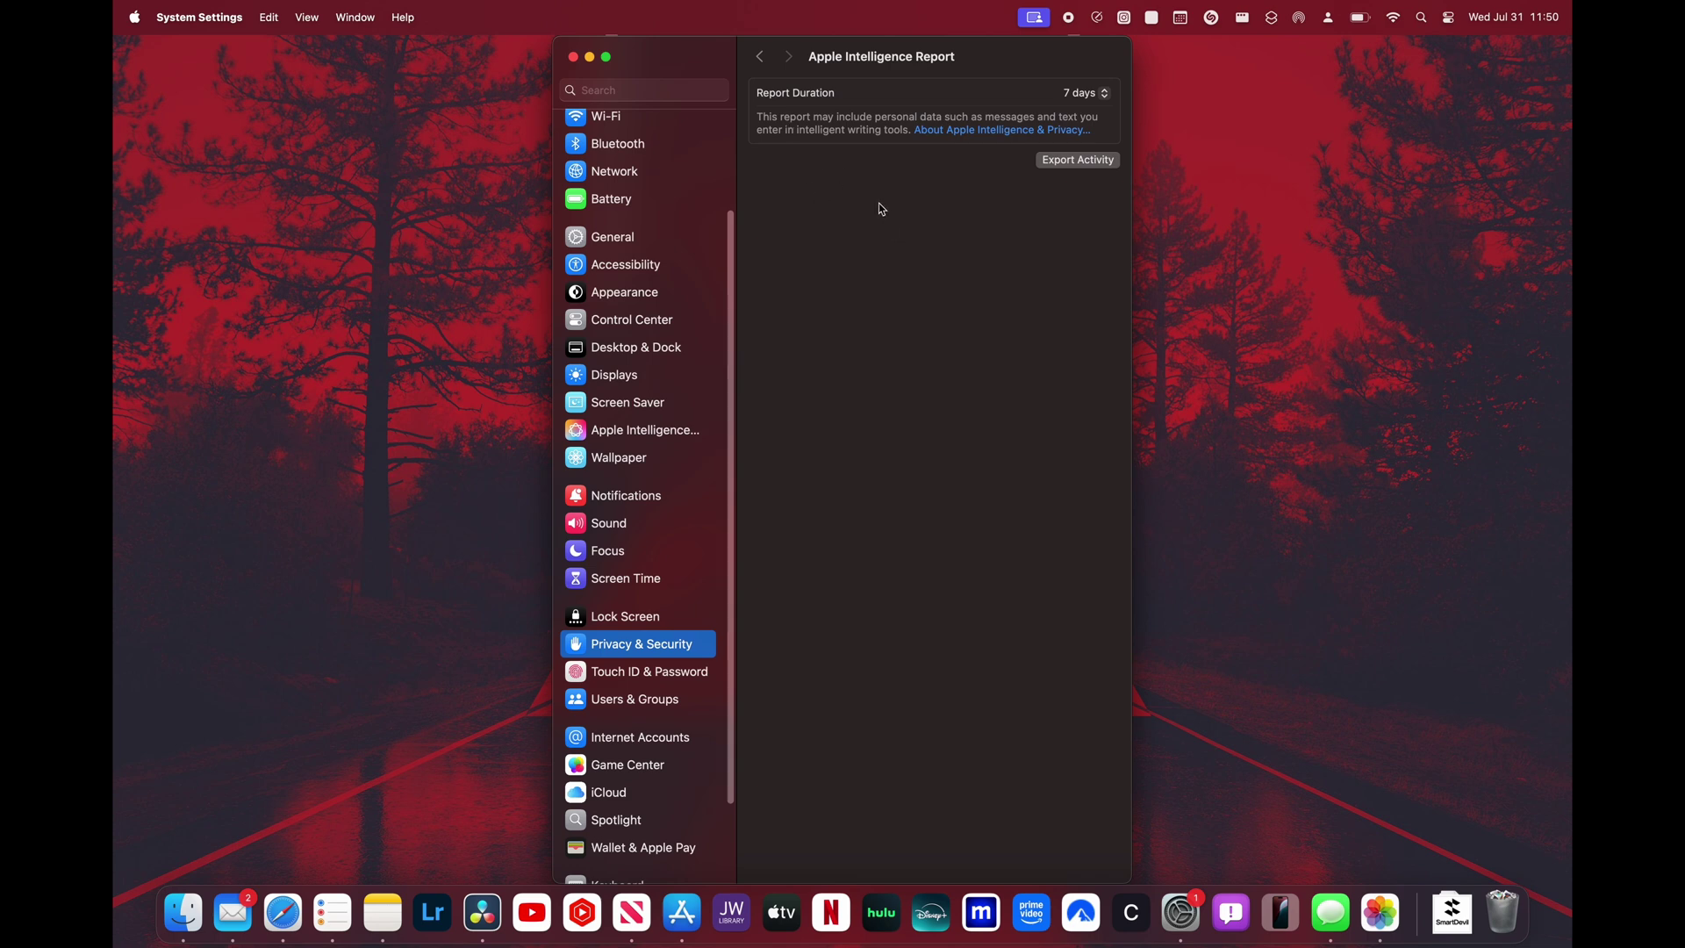
pyautogui.click(590, 59)
pyautogui.click(382, 911)
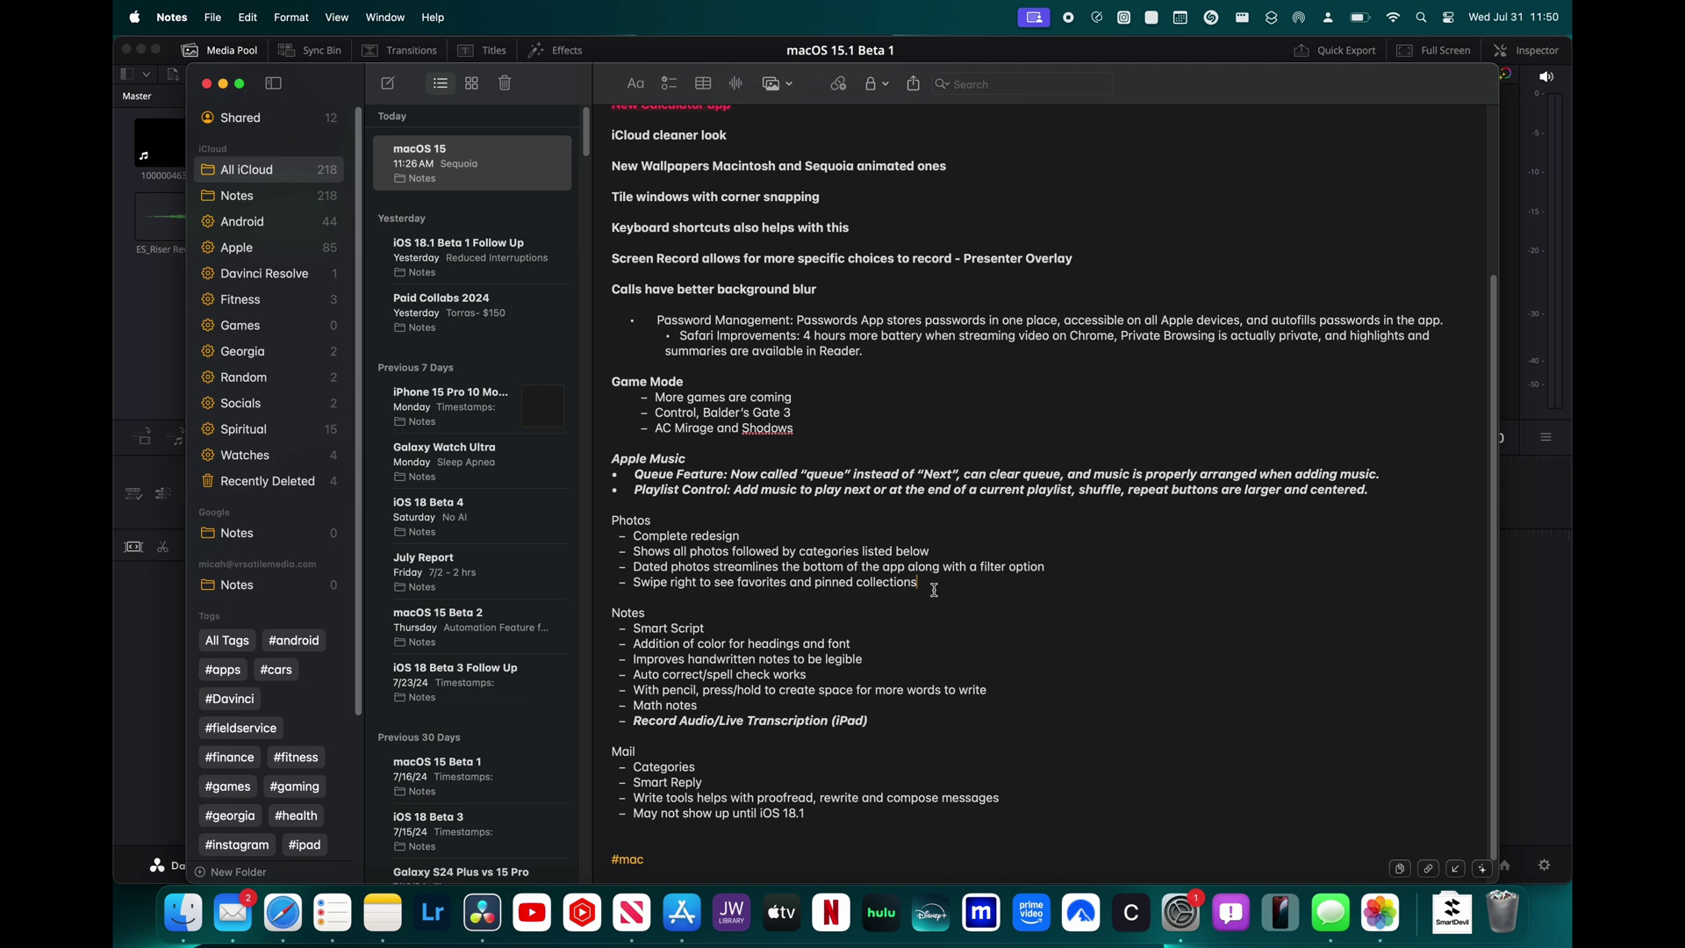
# - Select the Photos bullet lines and bring up their Writing Tools options
pyautogui.moveTo(611, 597); pyautogui.dragTo(624, 543)
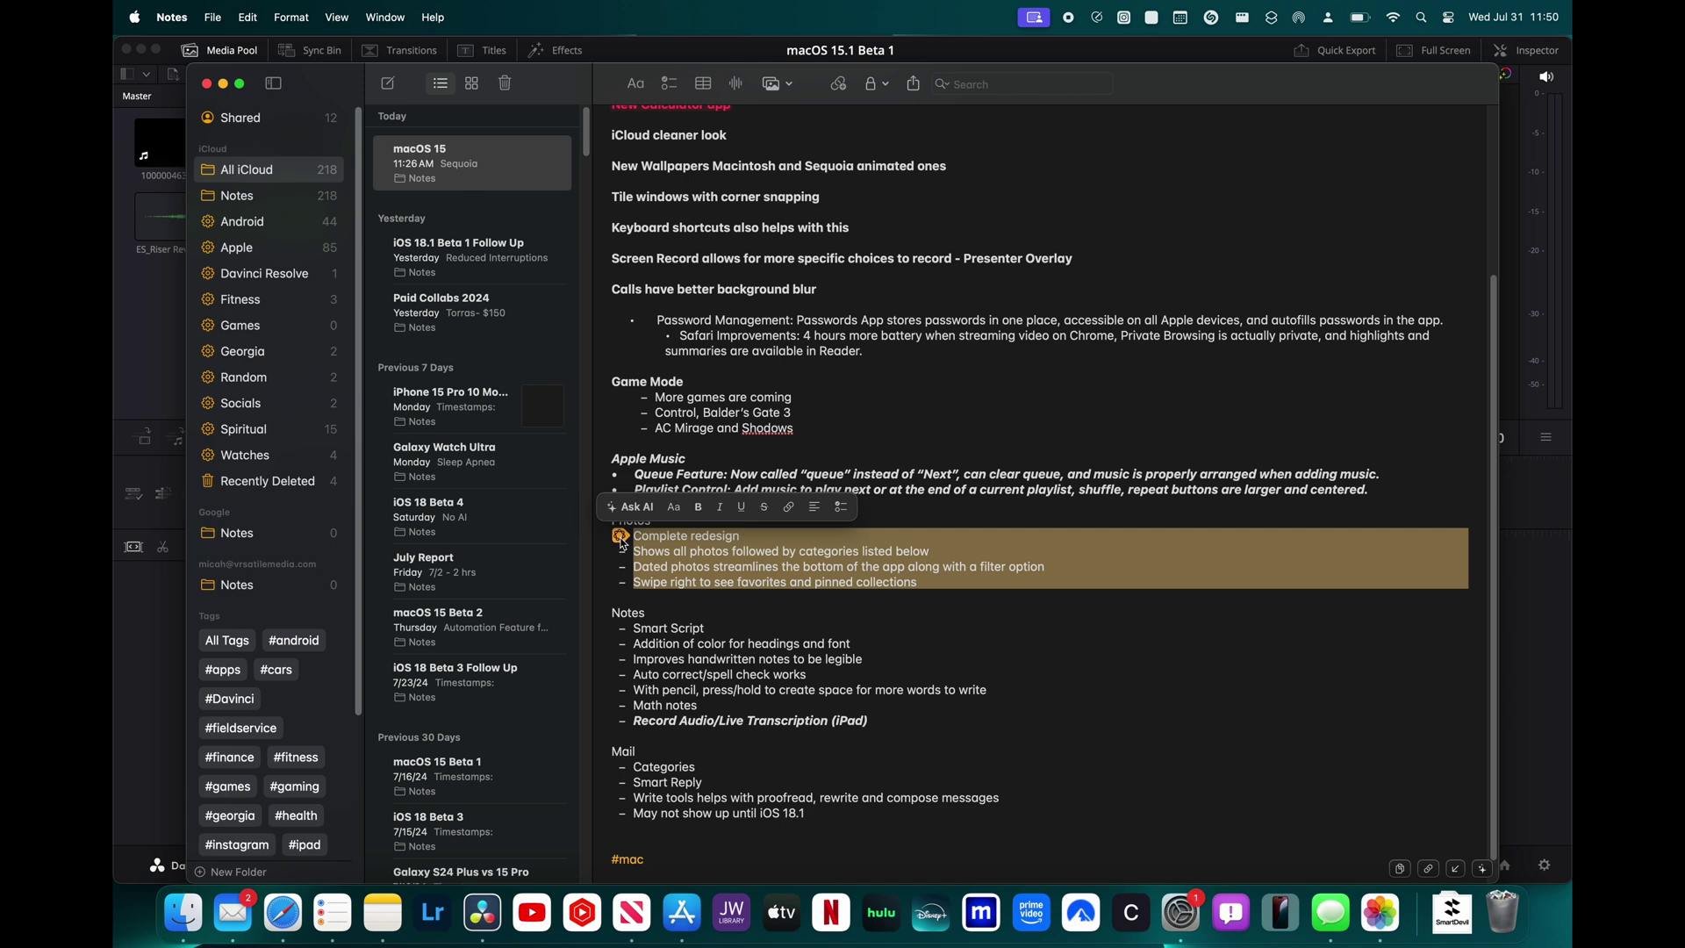
pyautogui.click(620, 537)
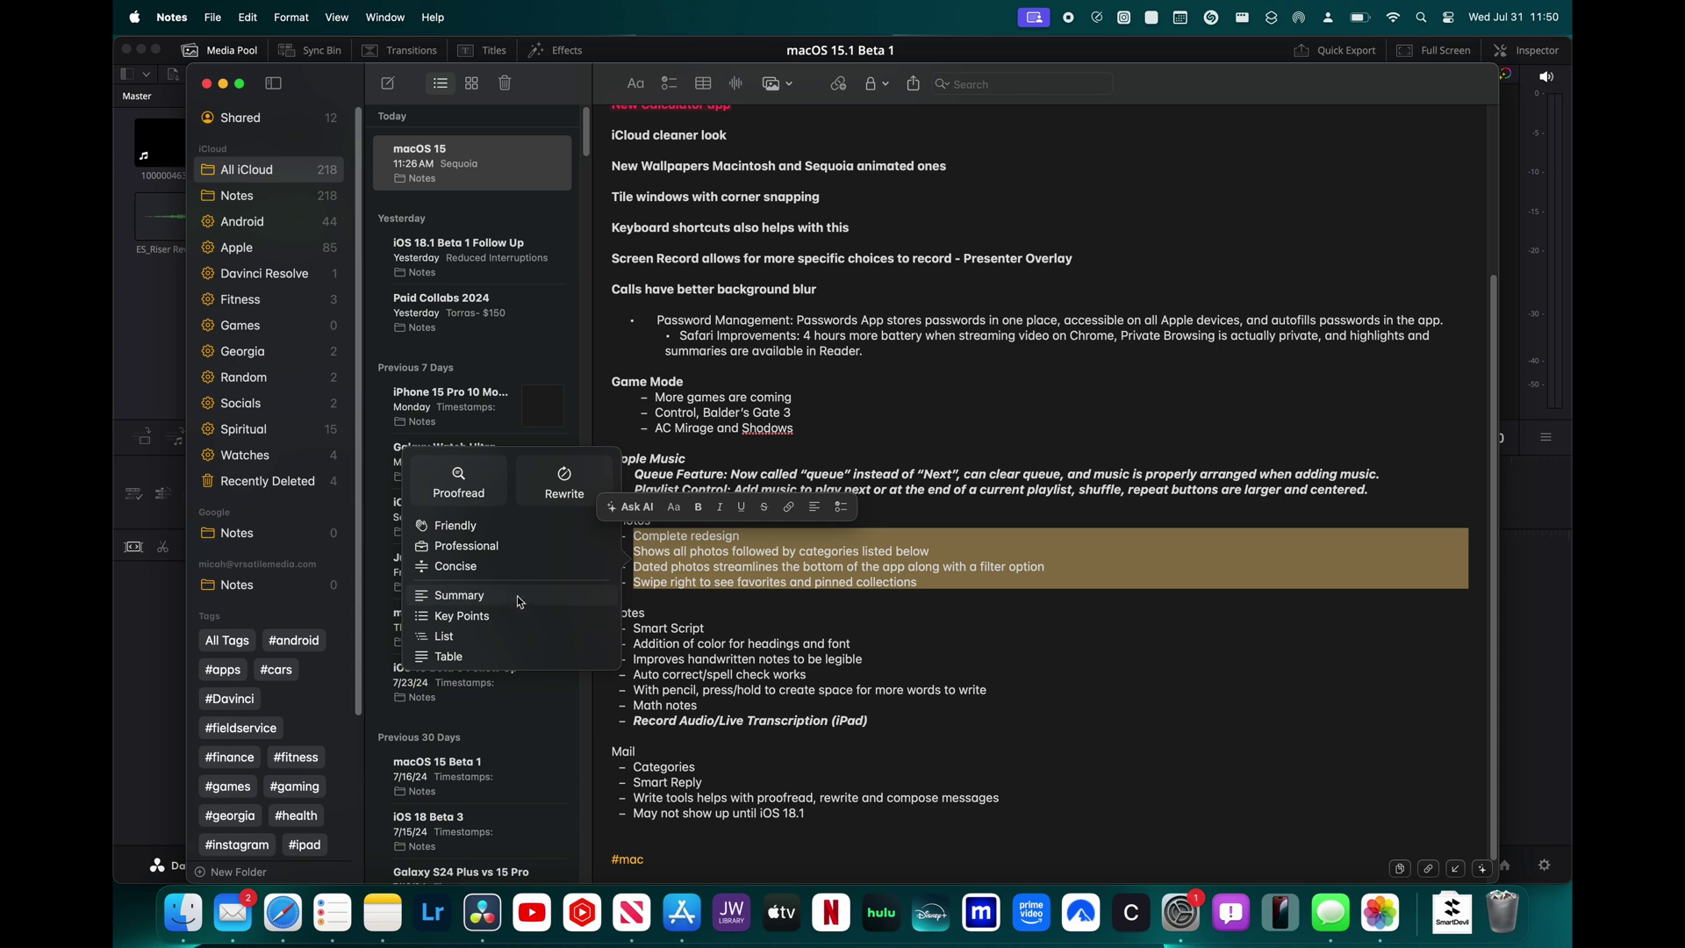
# - Convert the Photos bullets into a Redesign/Features table, then undo it
pyautogui.click(465, 658)
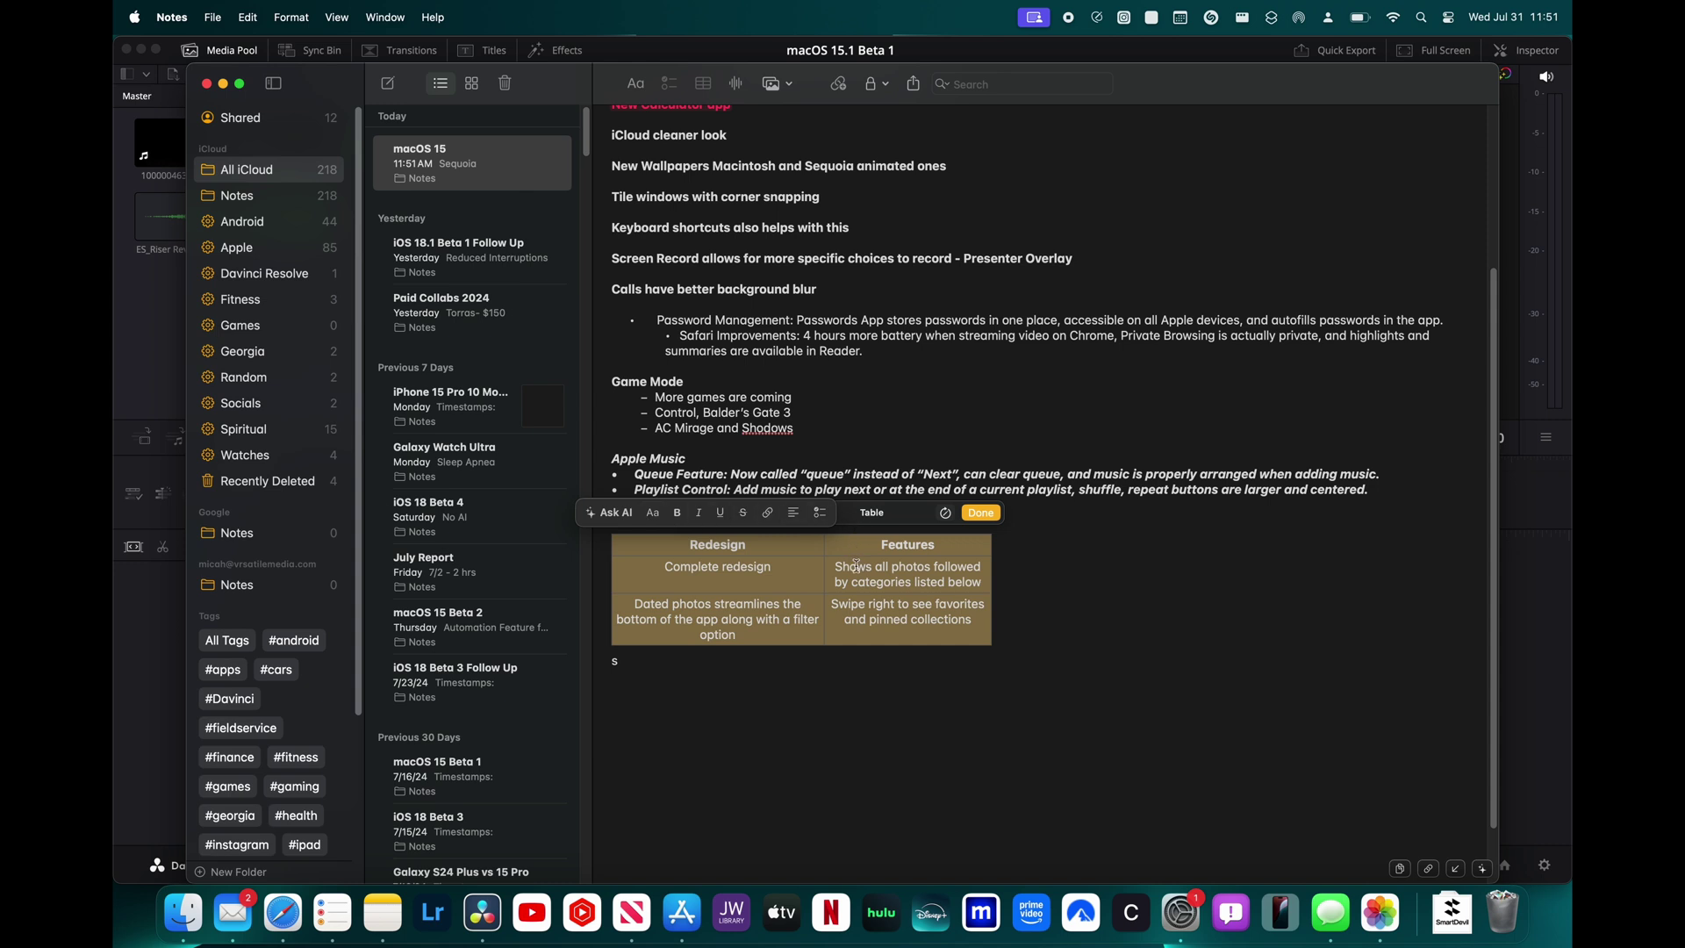
pyautogui.press('super+z')
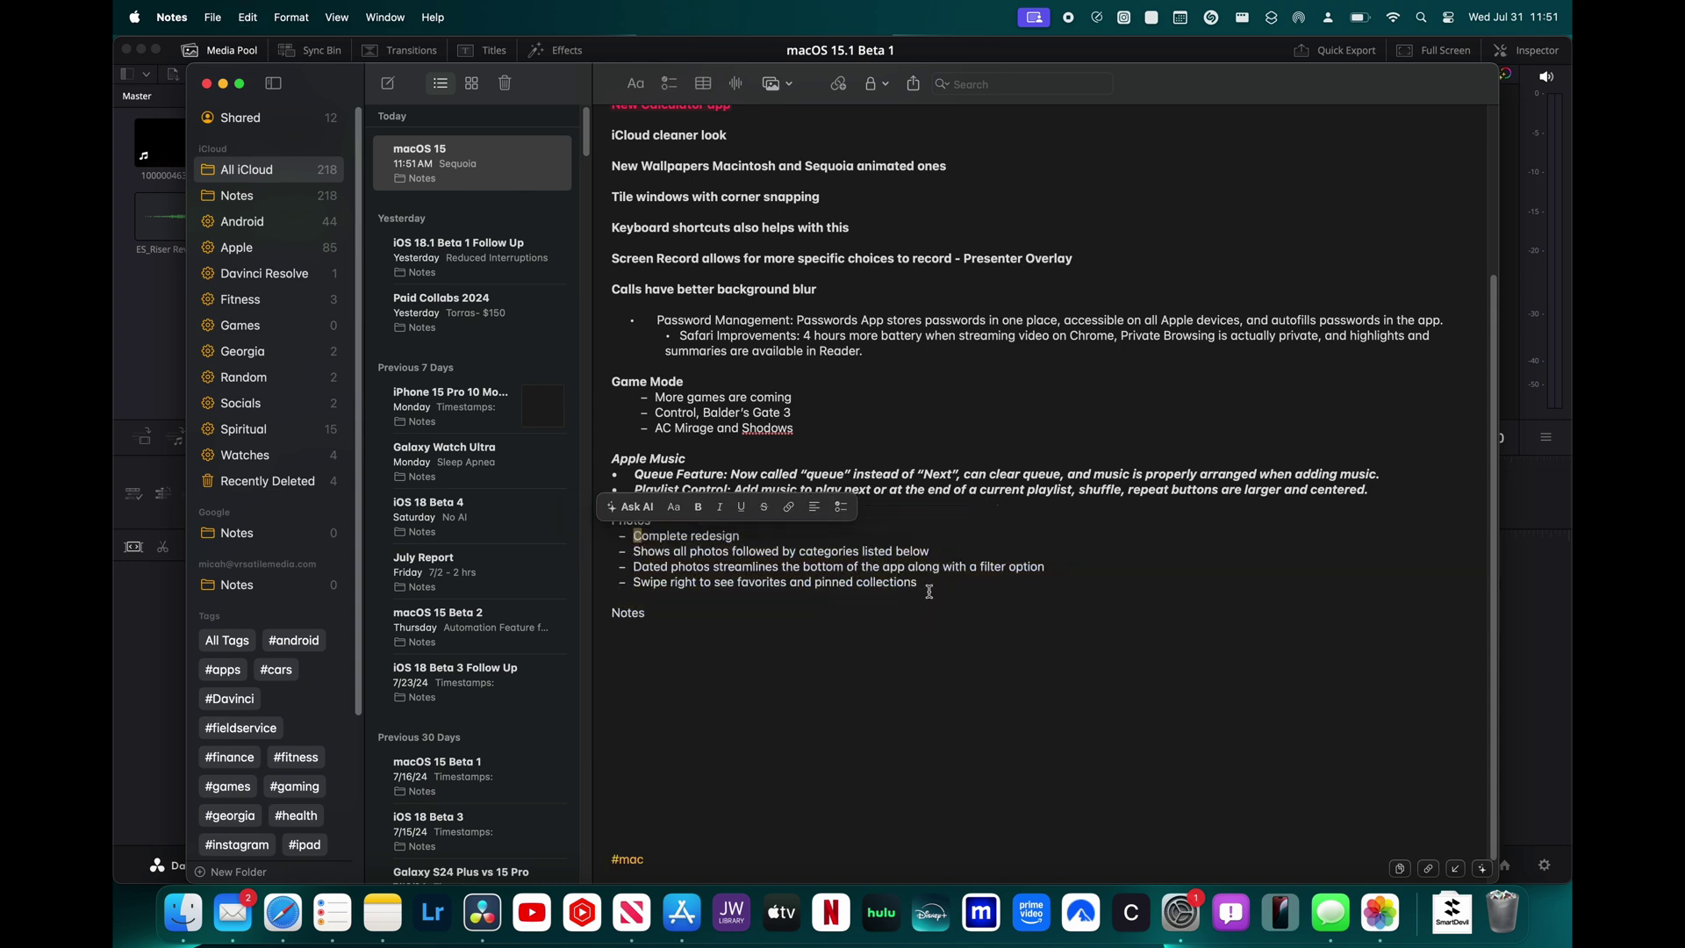
# - Reformat the four Photos lines as a list with Writing Tools List
pyautogui.moveTo(929, 592); pyautogui.dragTo(634, 537)
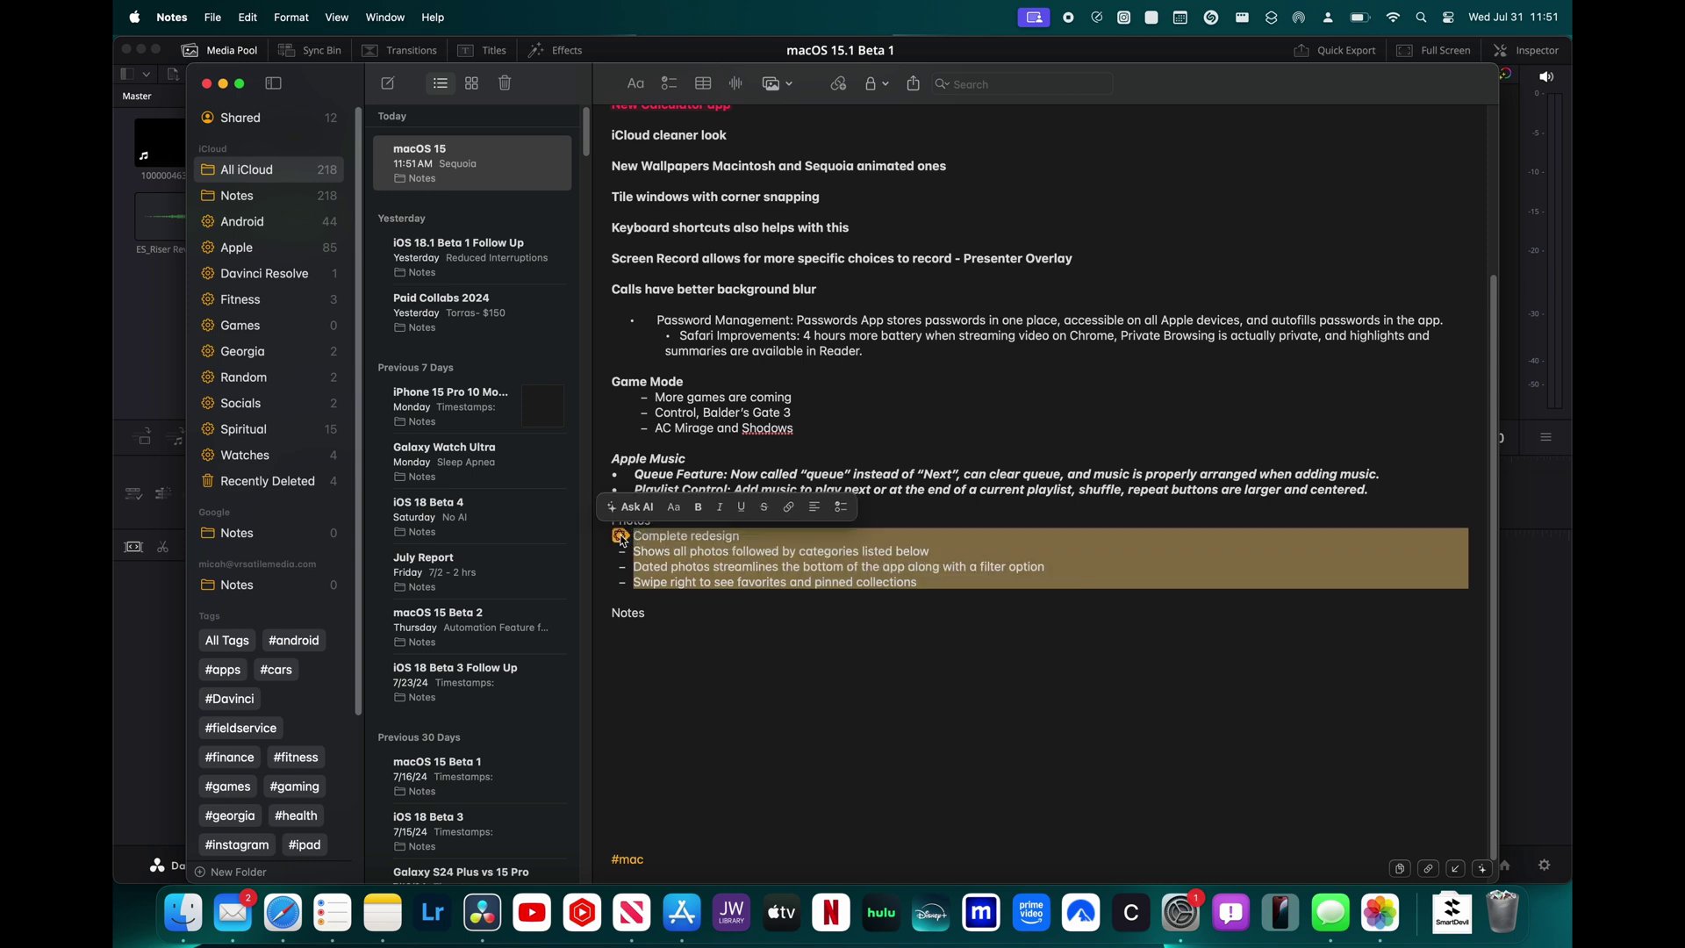
pyautogui.click(622, 539)
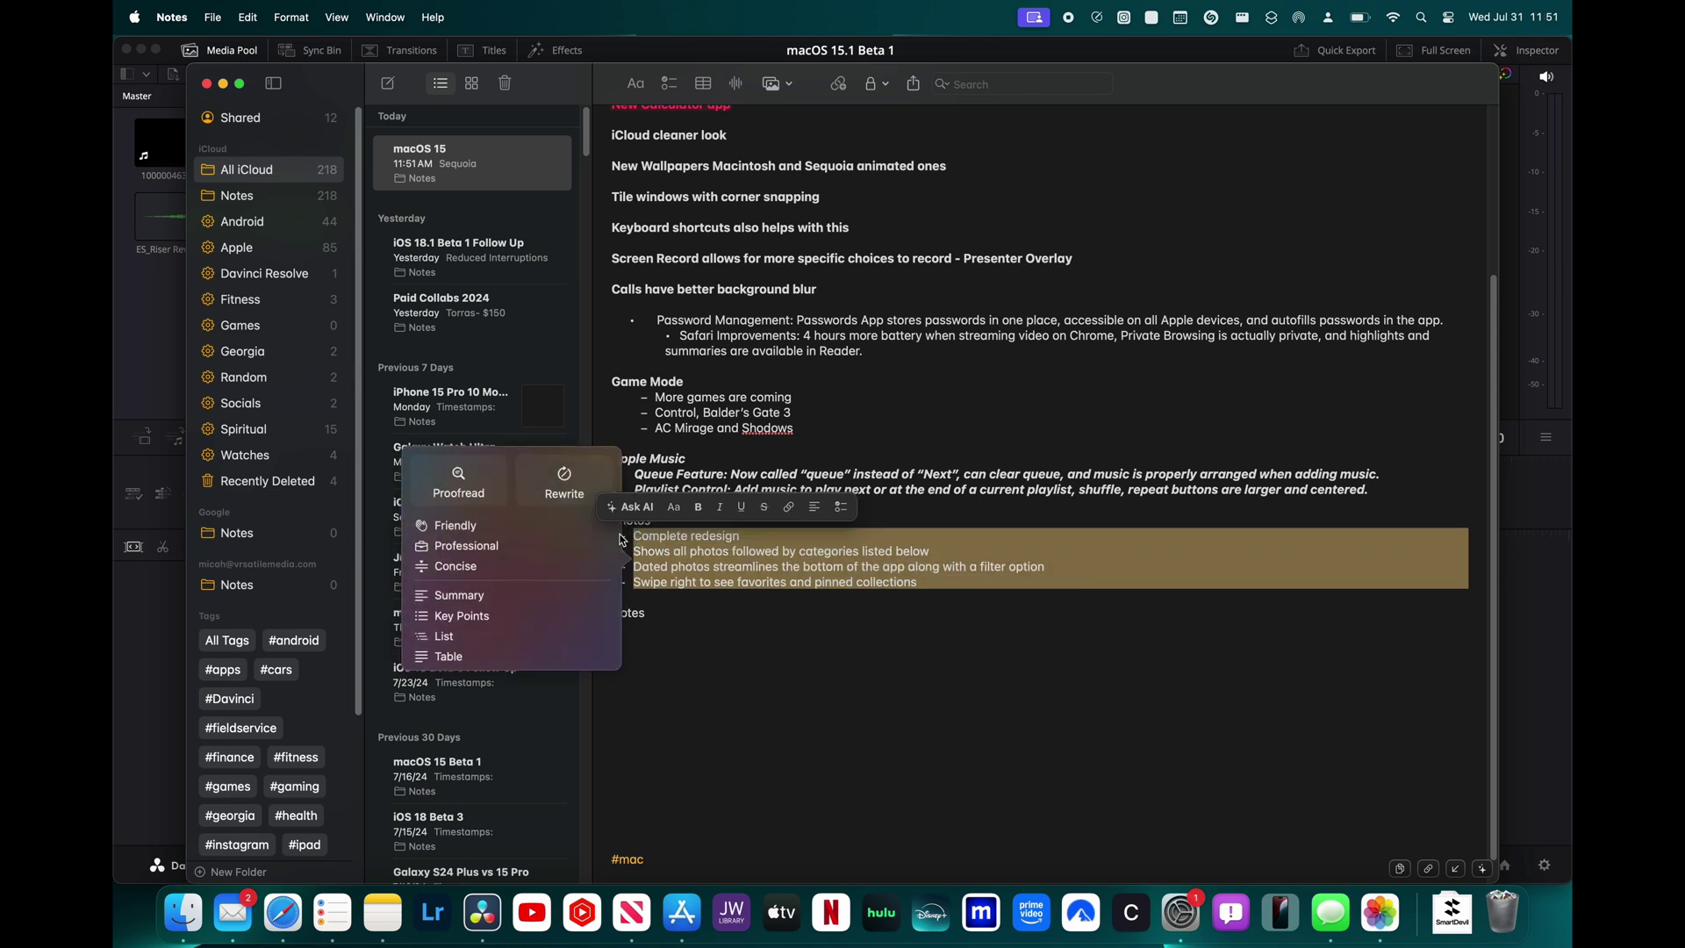
pyautogui.click(483, 637)
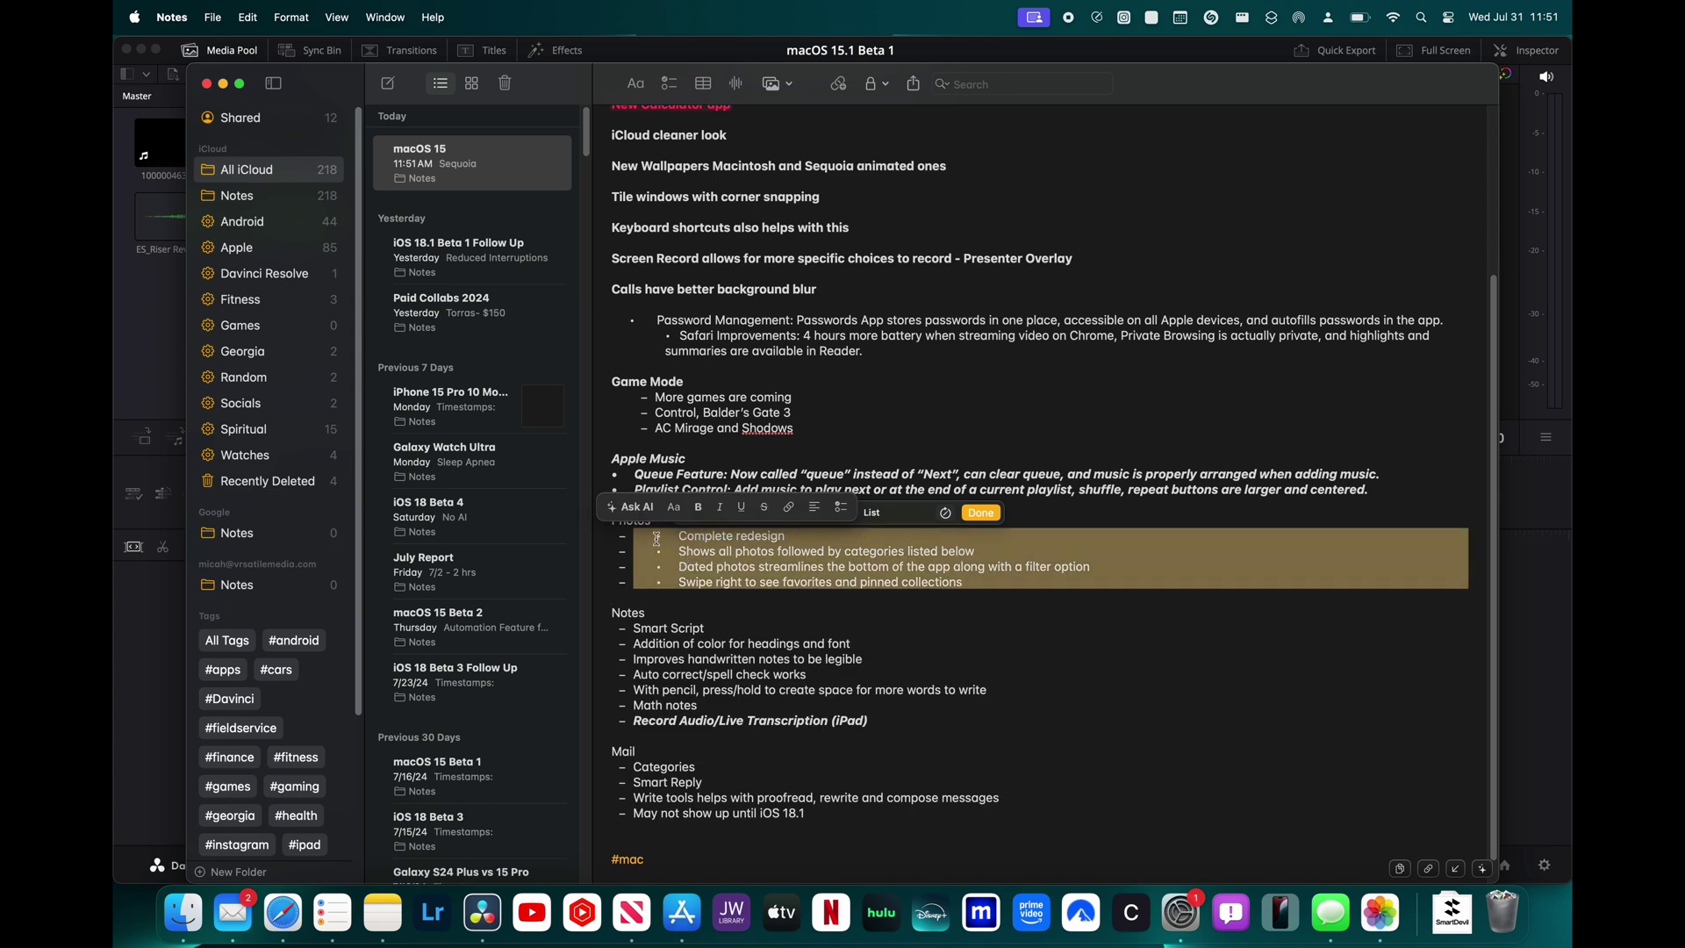
pyautogui.press('BackSpace')
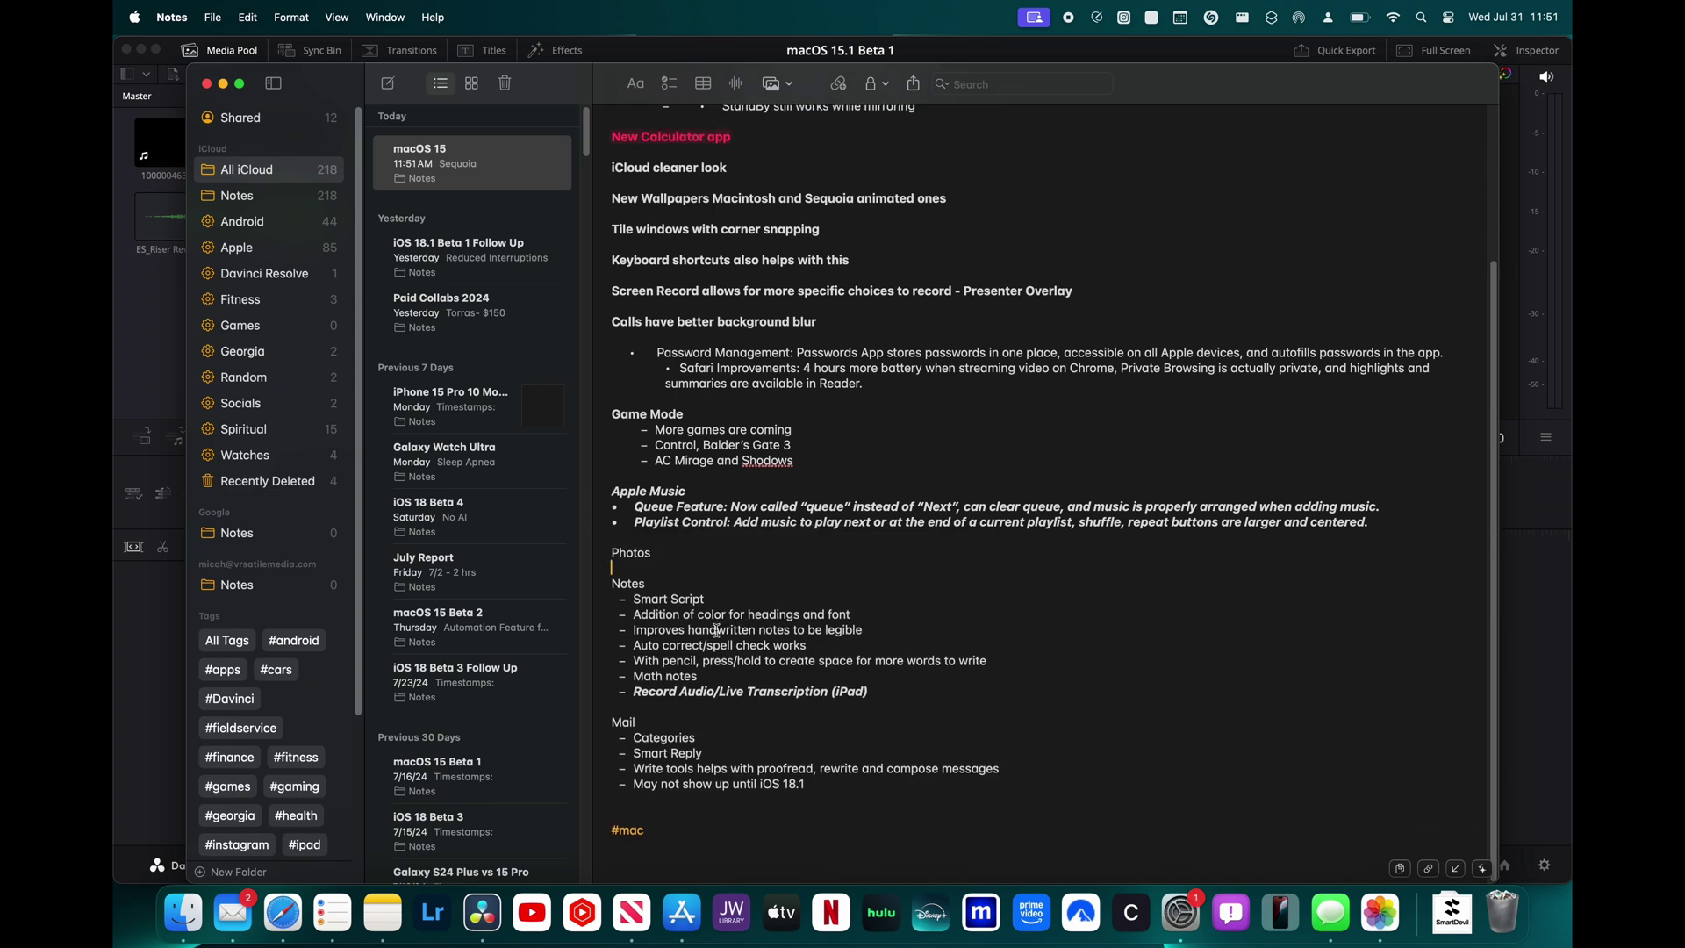
pyautogui.press('super+z')
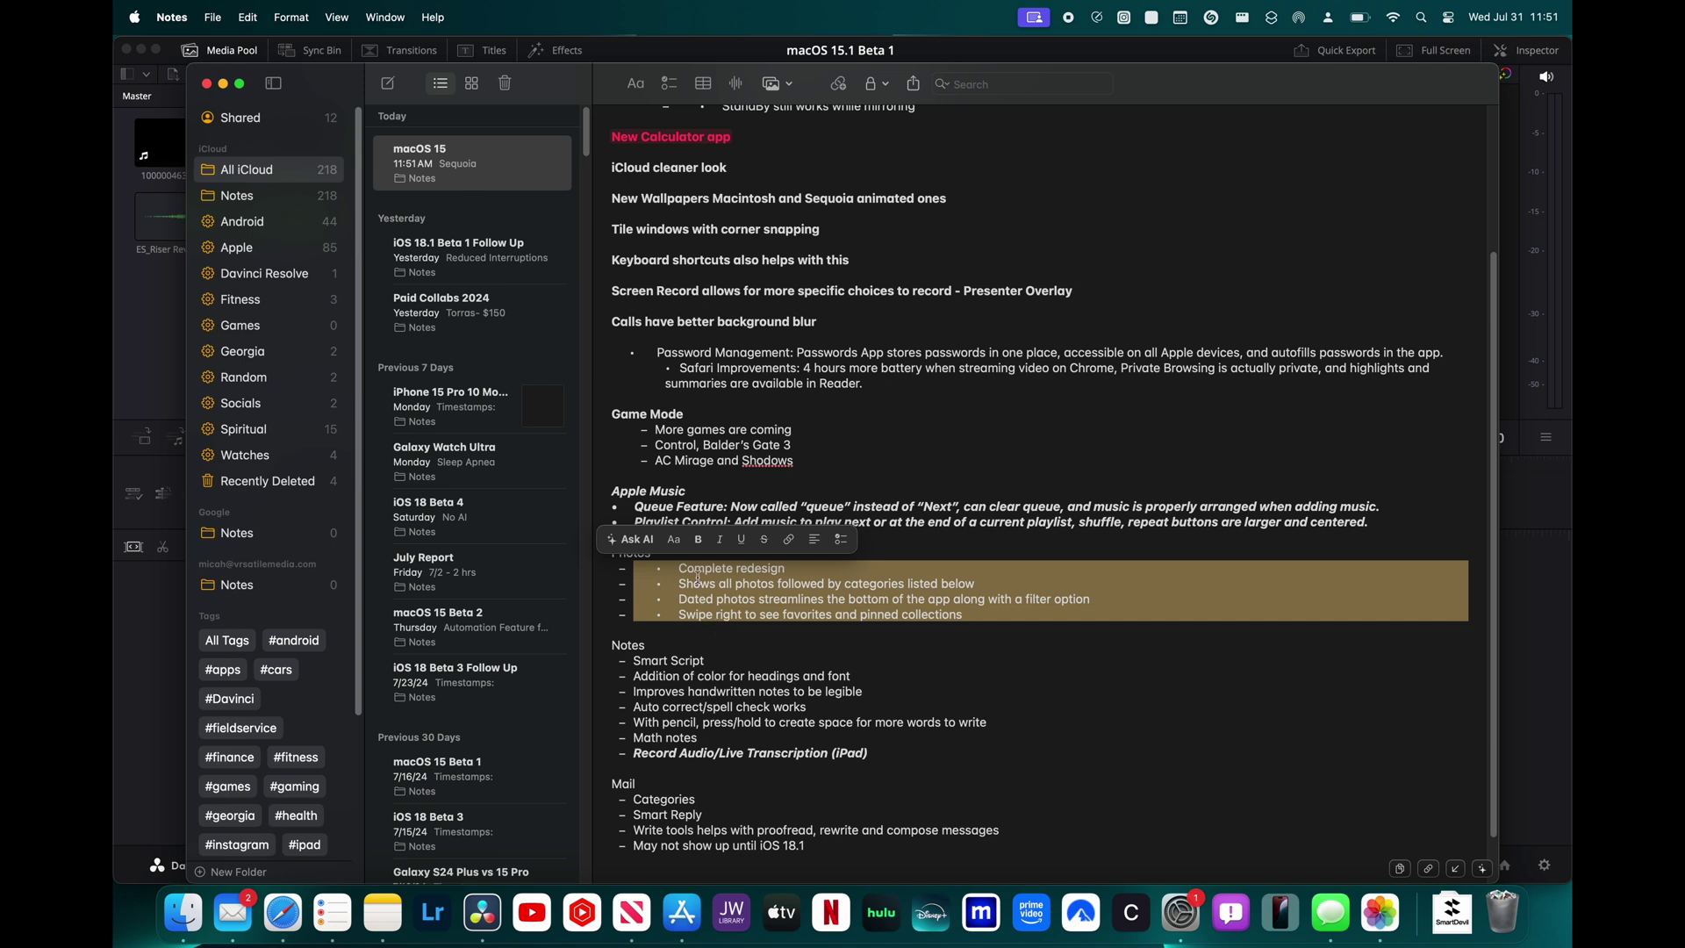
# - Outdent each Photos line to the left margin as a flat bulleted list
pyautogui.click(654, 575)
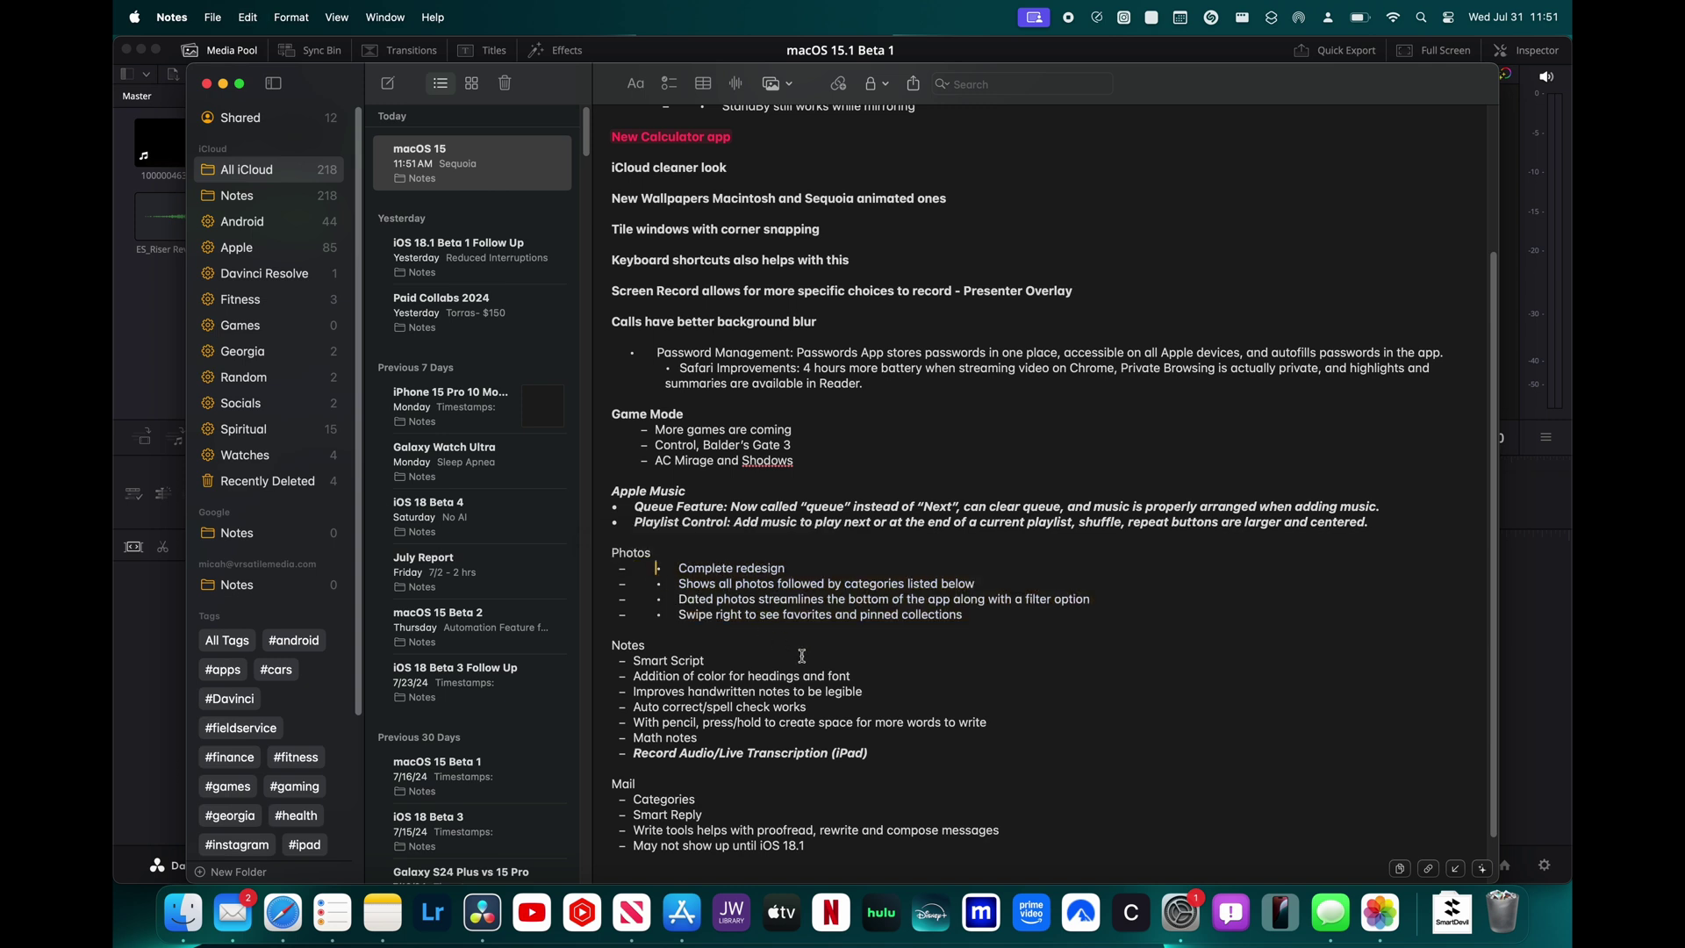
pyautogui.press('BackSpace')
pyautogui.press('BackSpace')
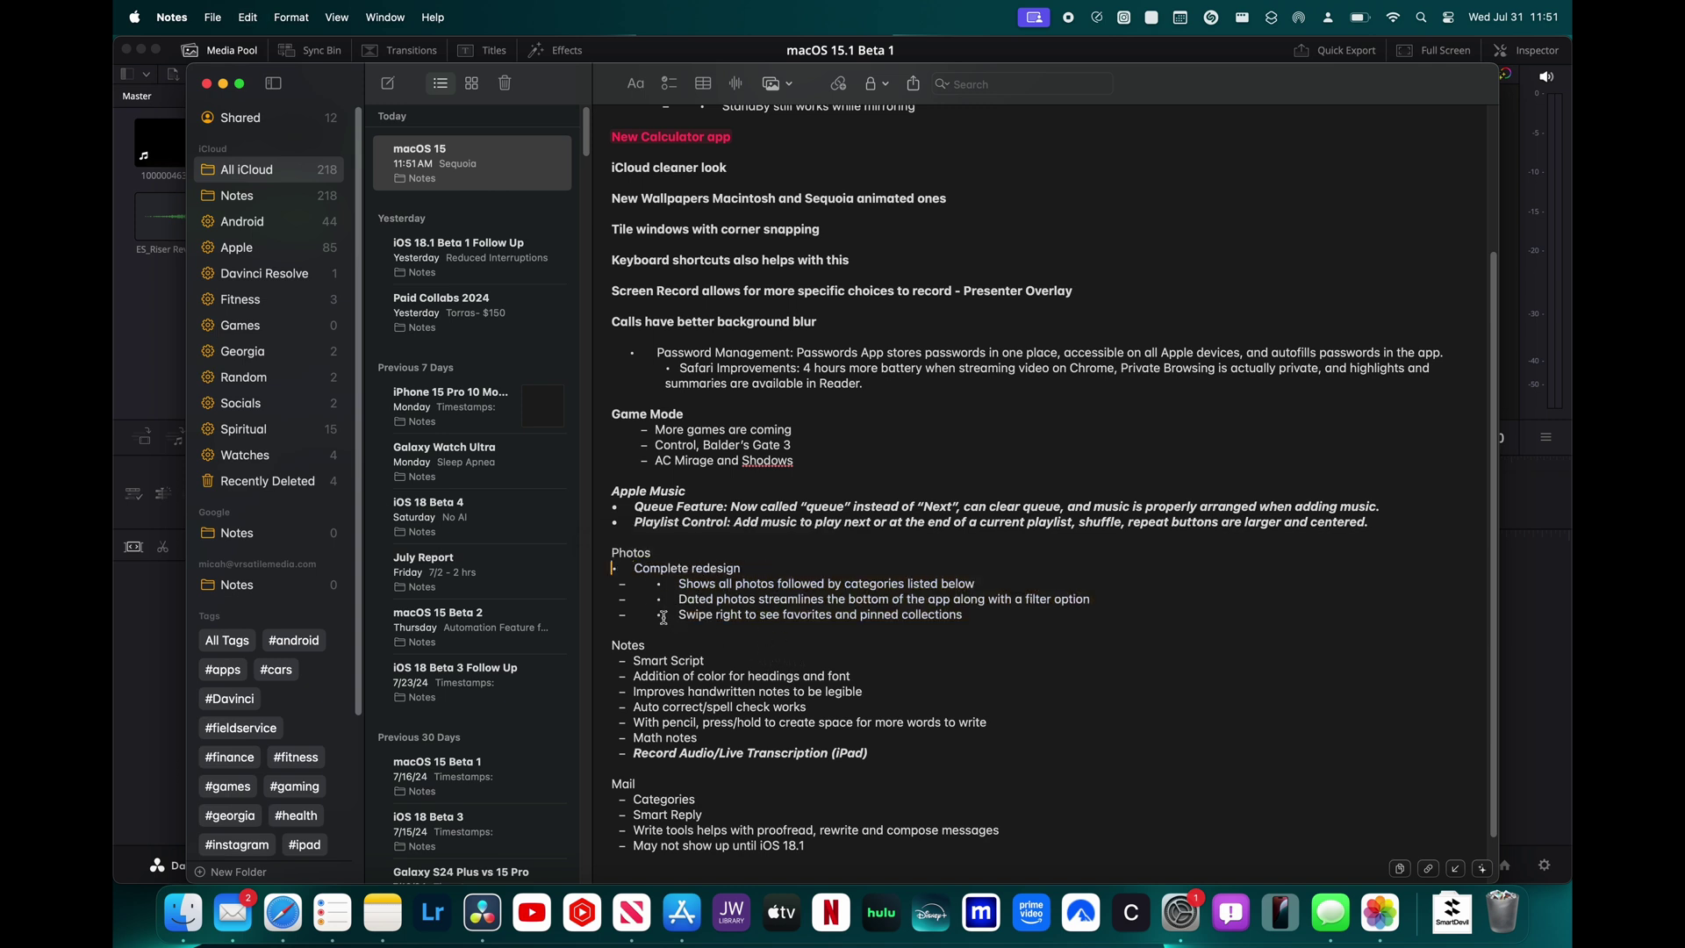
pyautogui.press('Down')
pyautogui.press('BackSpace')
pyautogui.press('BackSpace')
pyautogui.press('Down')
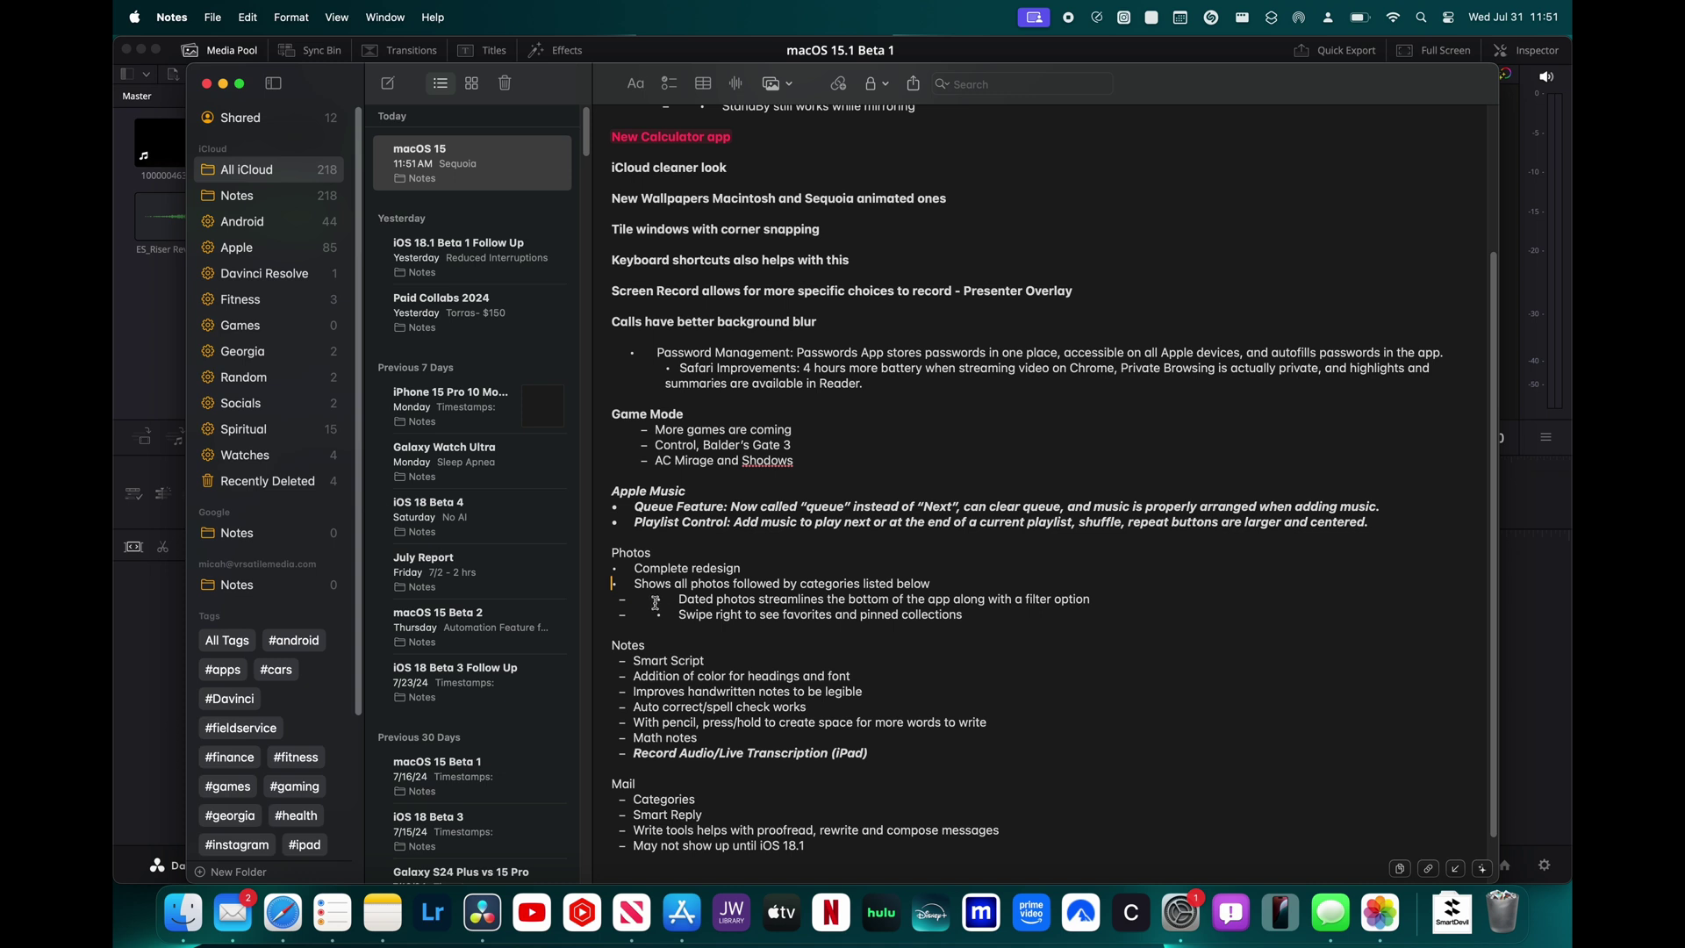
pyautogui.press('BackSpace')
pyautogui.press('BackSpace')
pyautogui.press('Down')
pyautogui.press('BackSpace')
pyautogui.press('BackSpace')
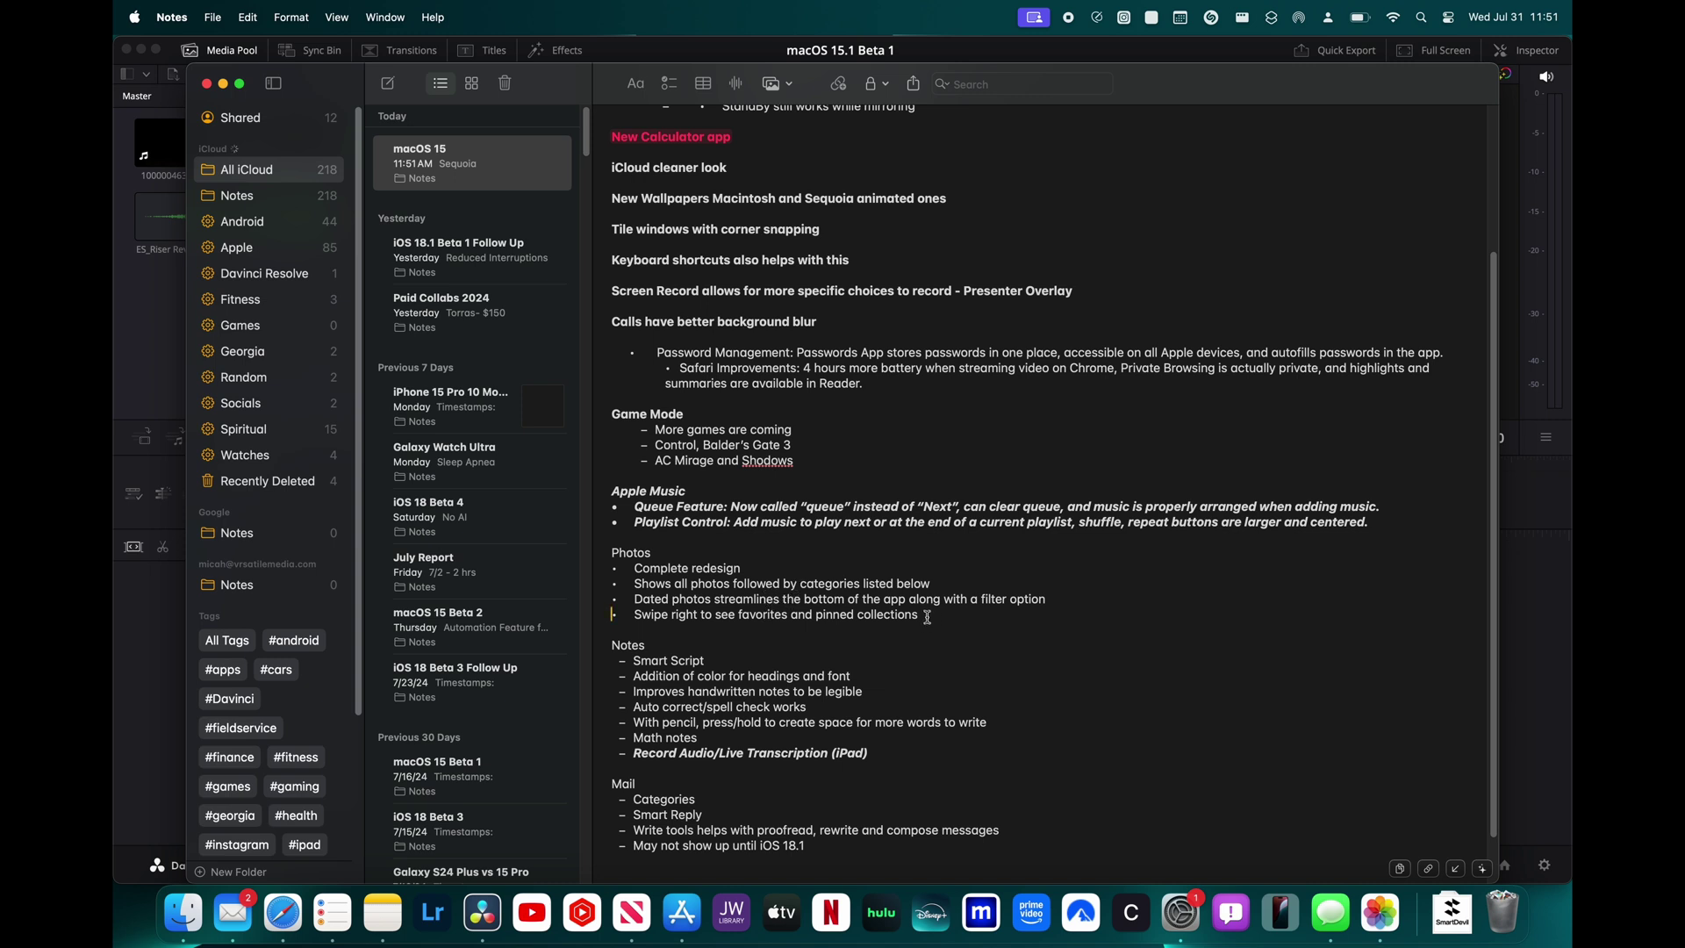
# - Rewrite the 'Swipe right to see favorites and pinned collections' line with Writing Tools Rewrite
pyautogui.moveTo(918, 617); pyautogui.dragTo(638, 620)
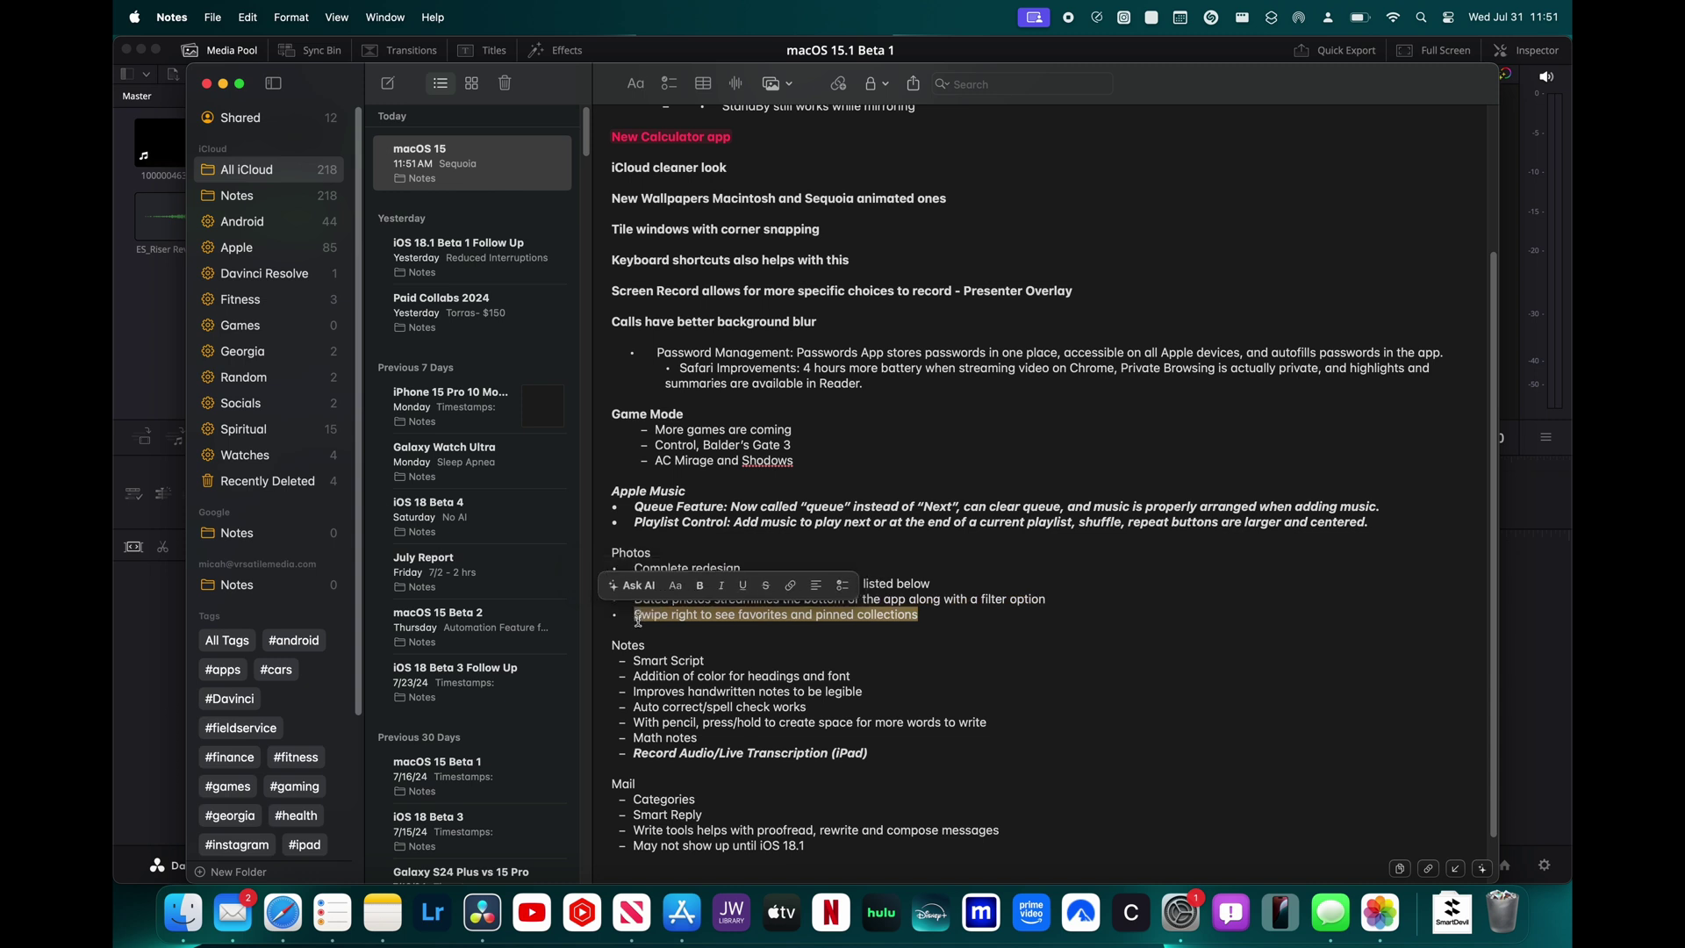
pyautogui.rightClick(666, 617)
pyautogui.moveTo(674, 620)
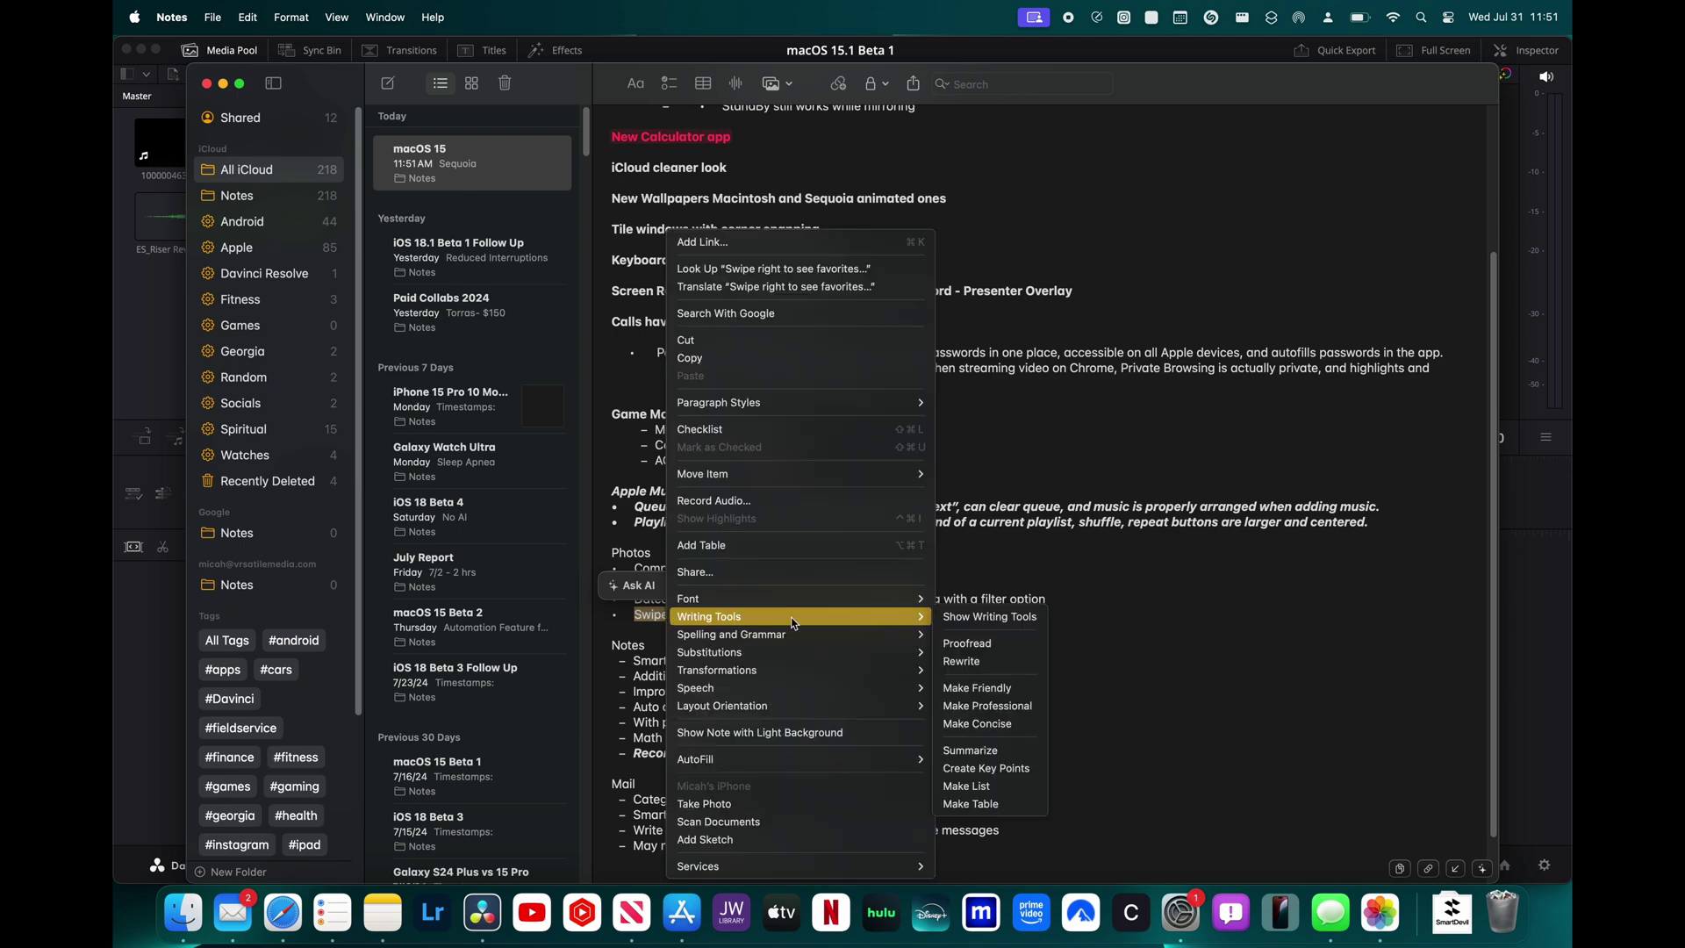
pyautogui.click(1003, 617)
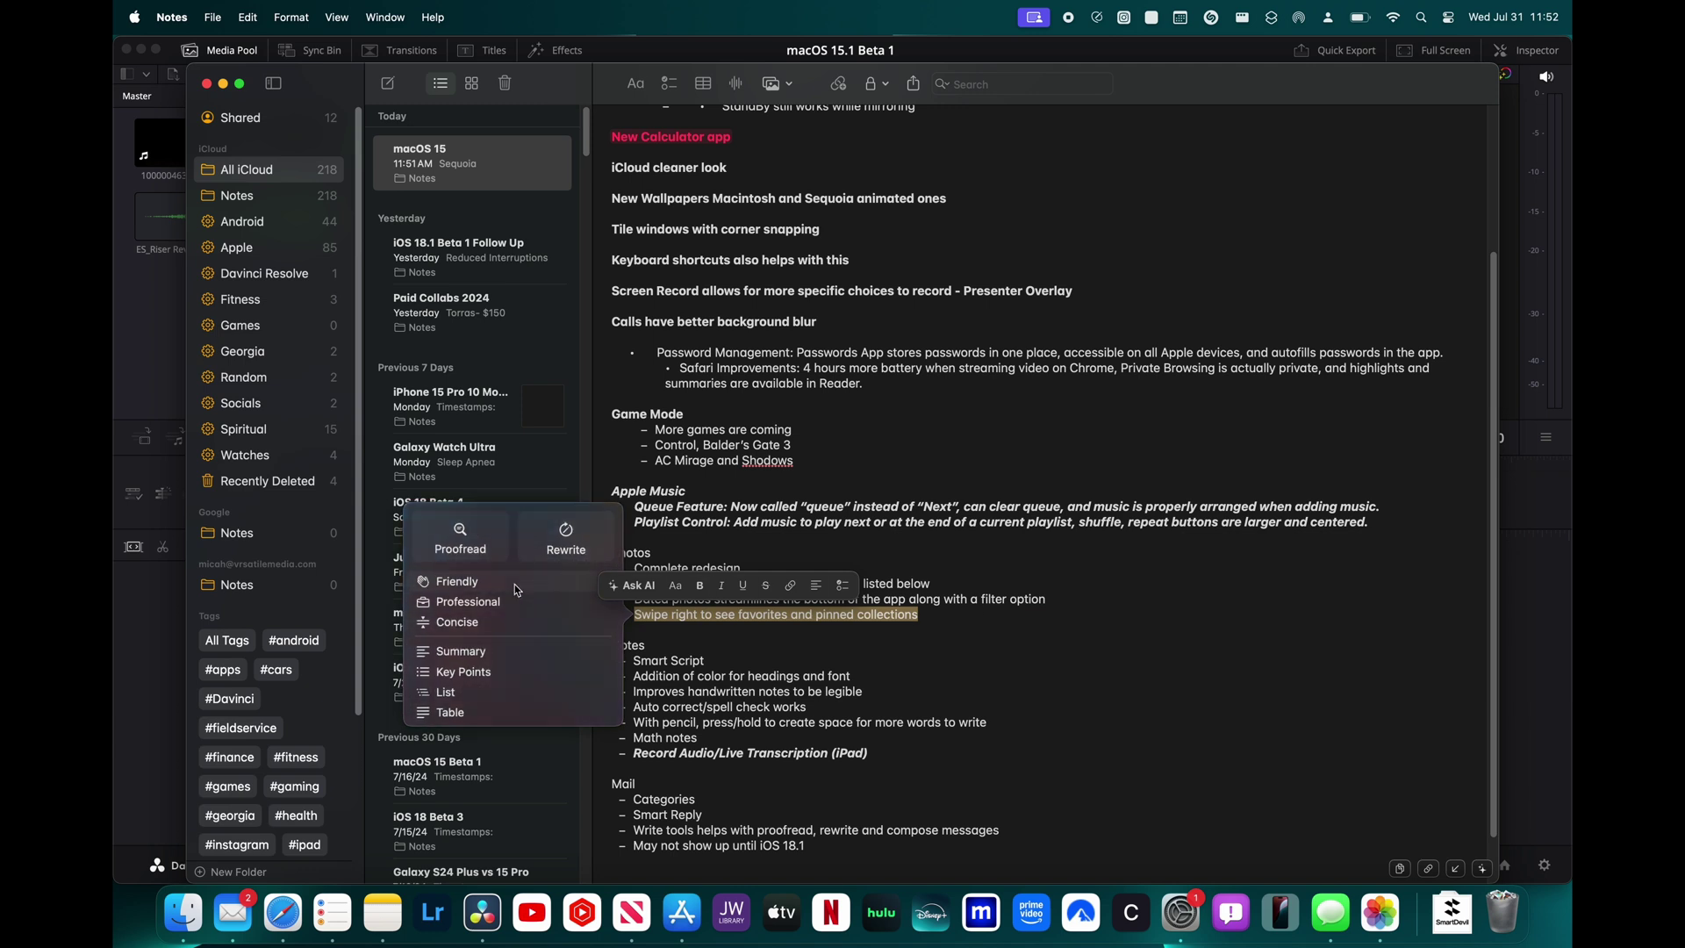
pyautogui.click(562, 552)
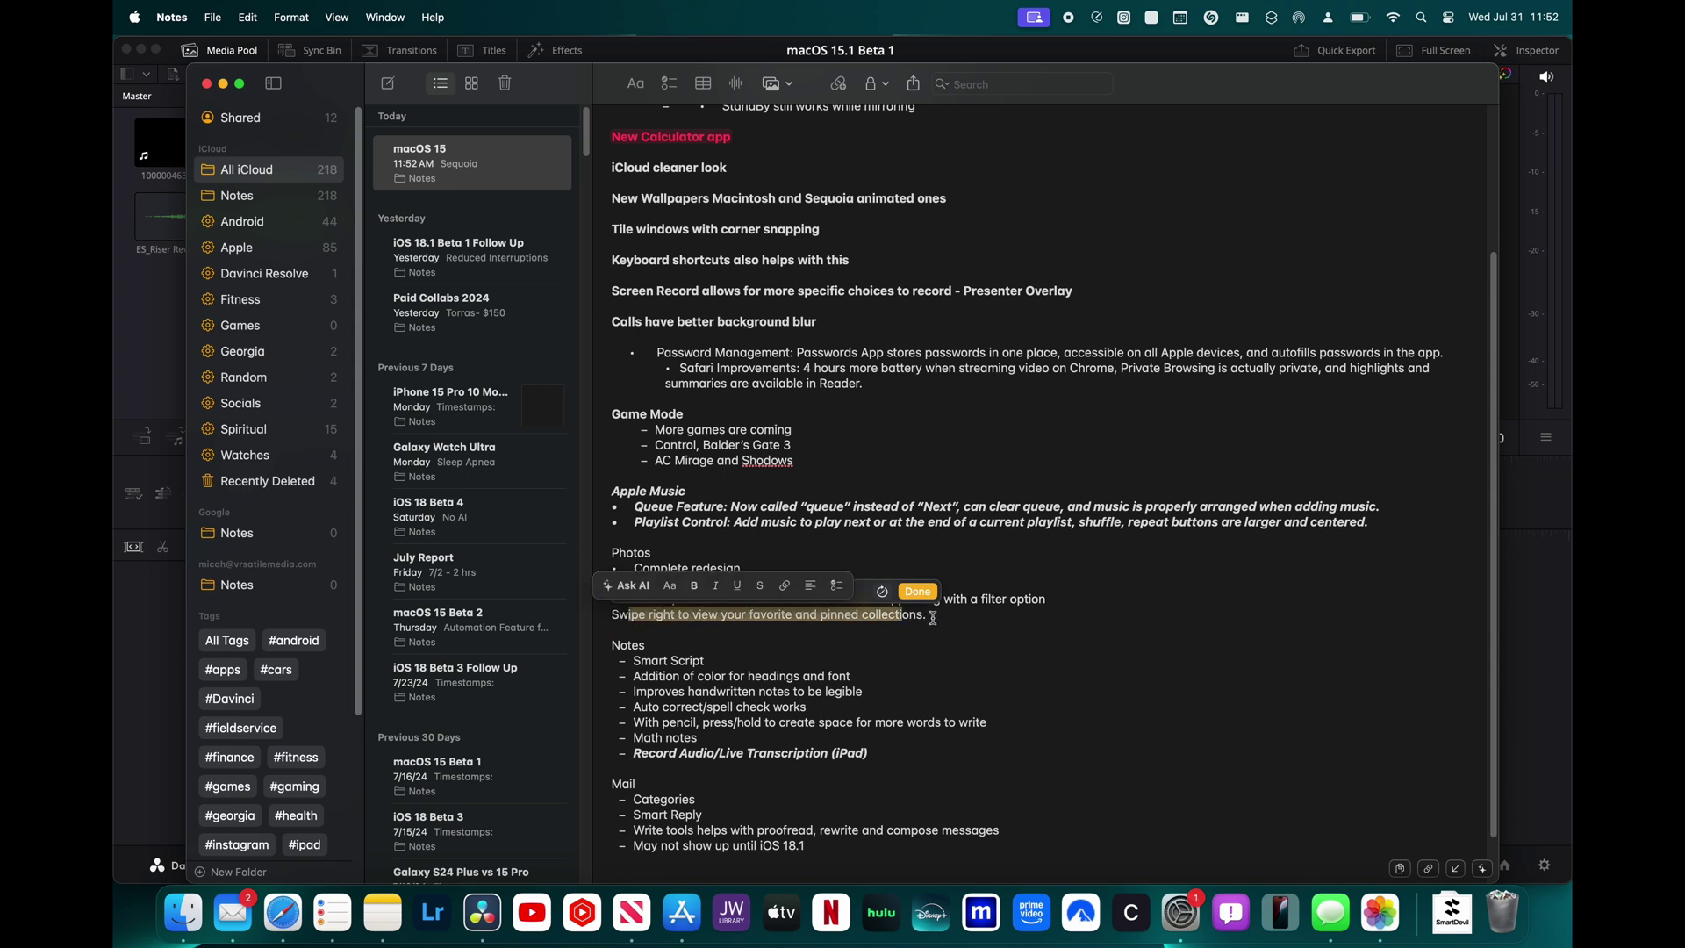
pyautogui.click(611, 615)
# - Restore the line's original wording on its own line, then reselect it
pyautogui.press('BackSpace')
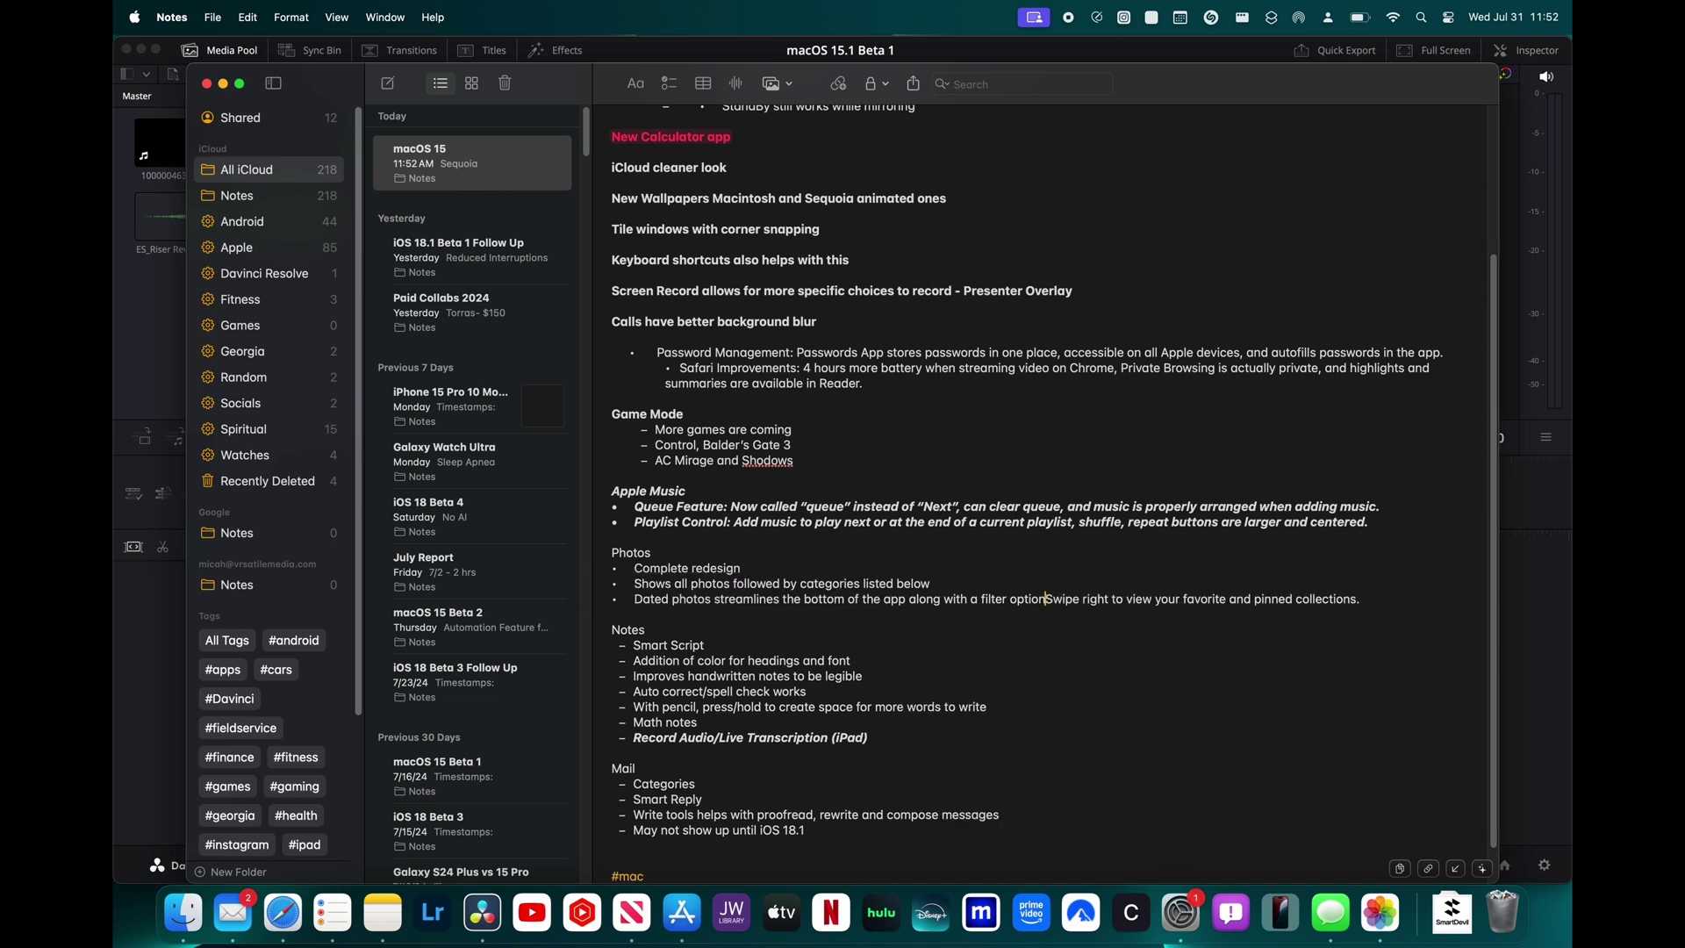
pyautogui.press('super+z')
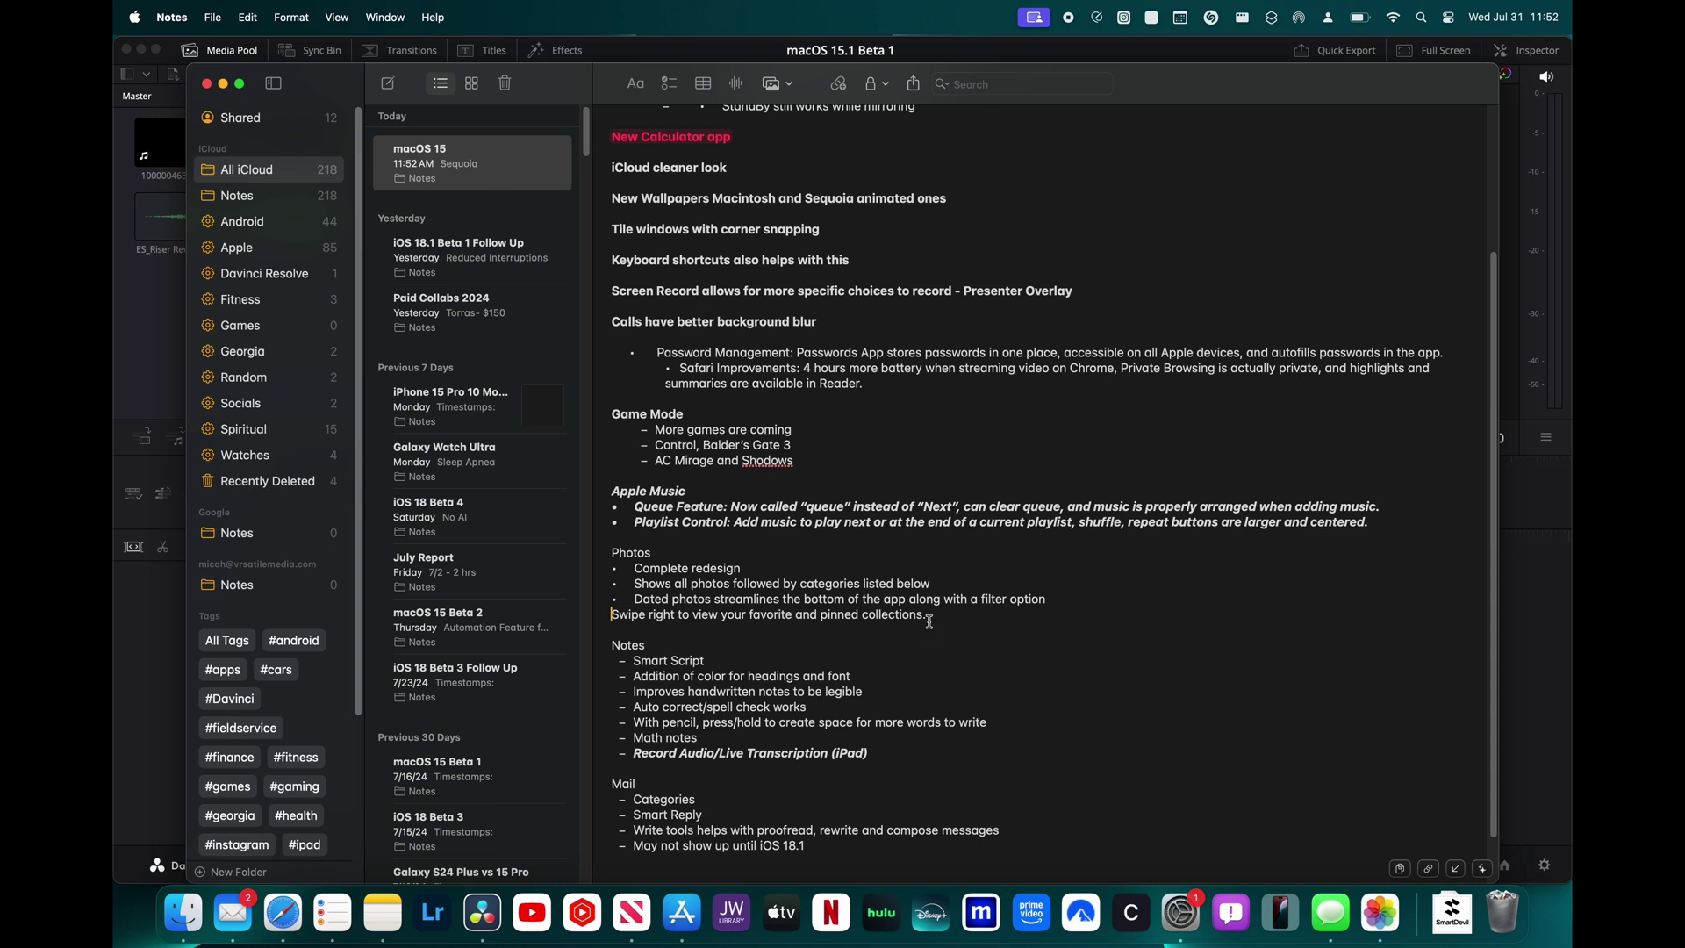
pyautogui.press('super+z')
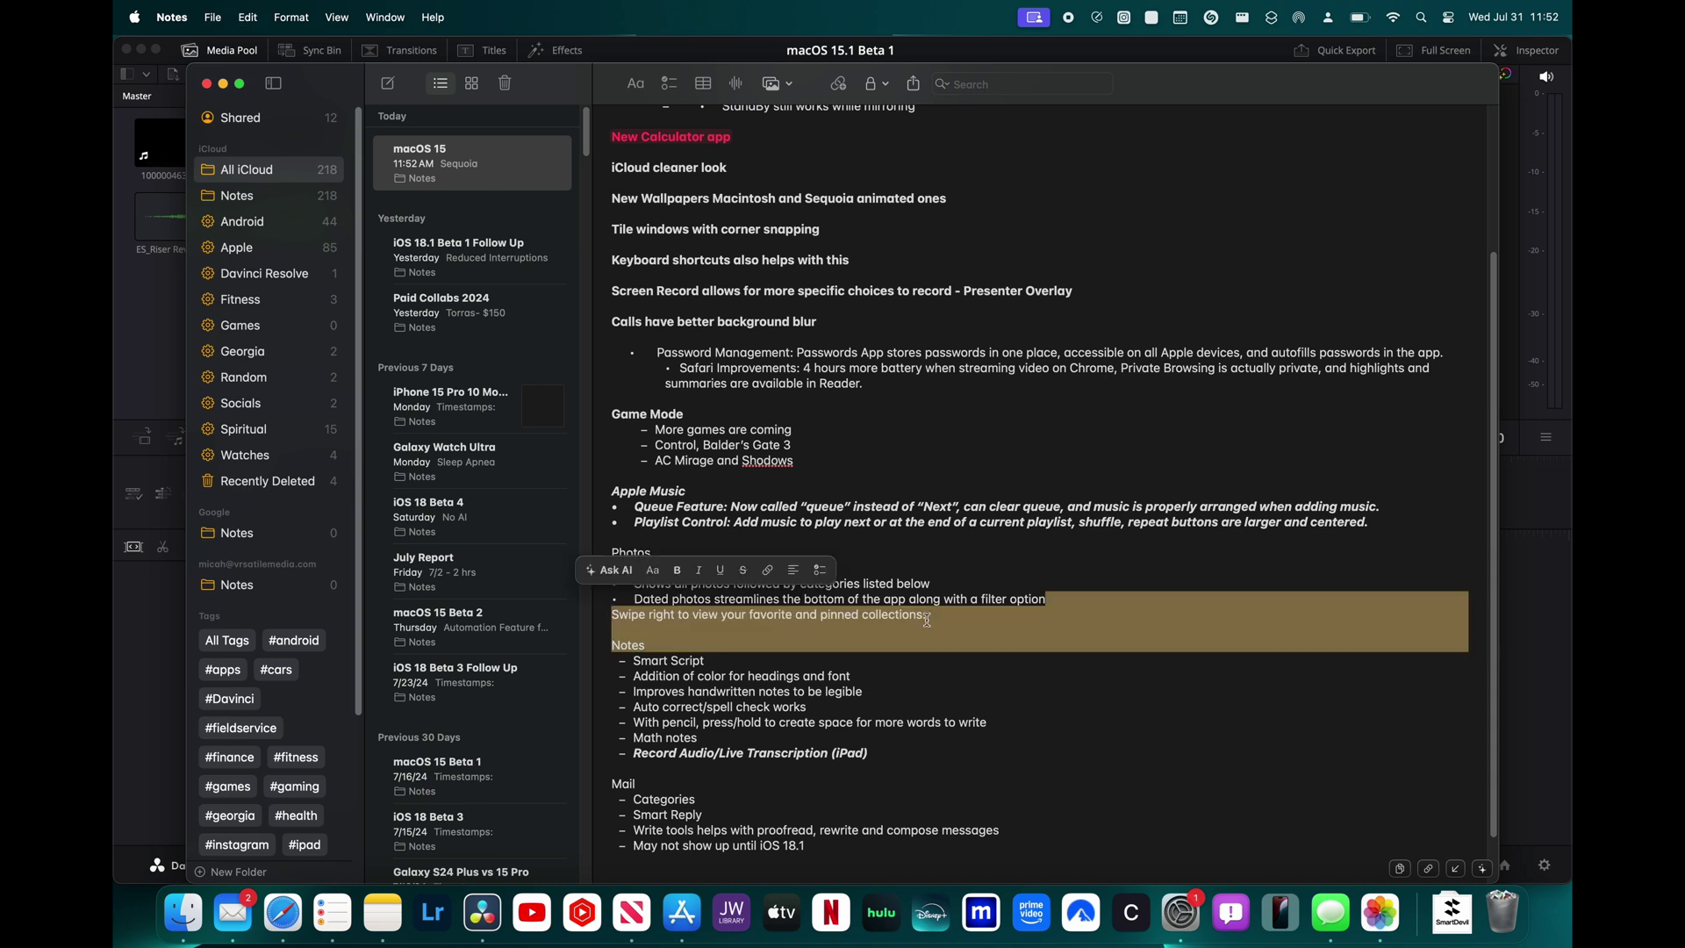
pyautogui.press('super+shift+z')
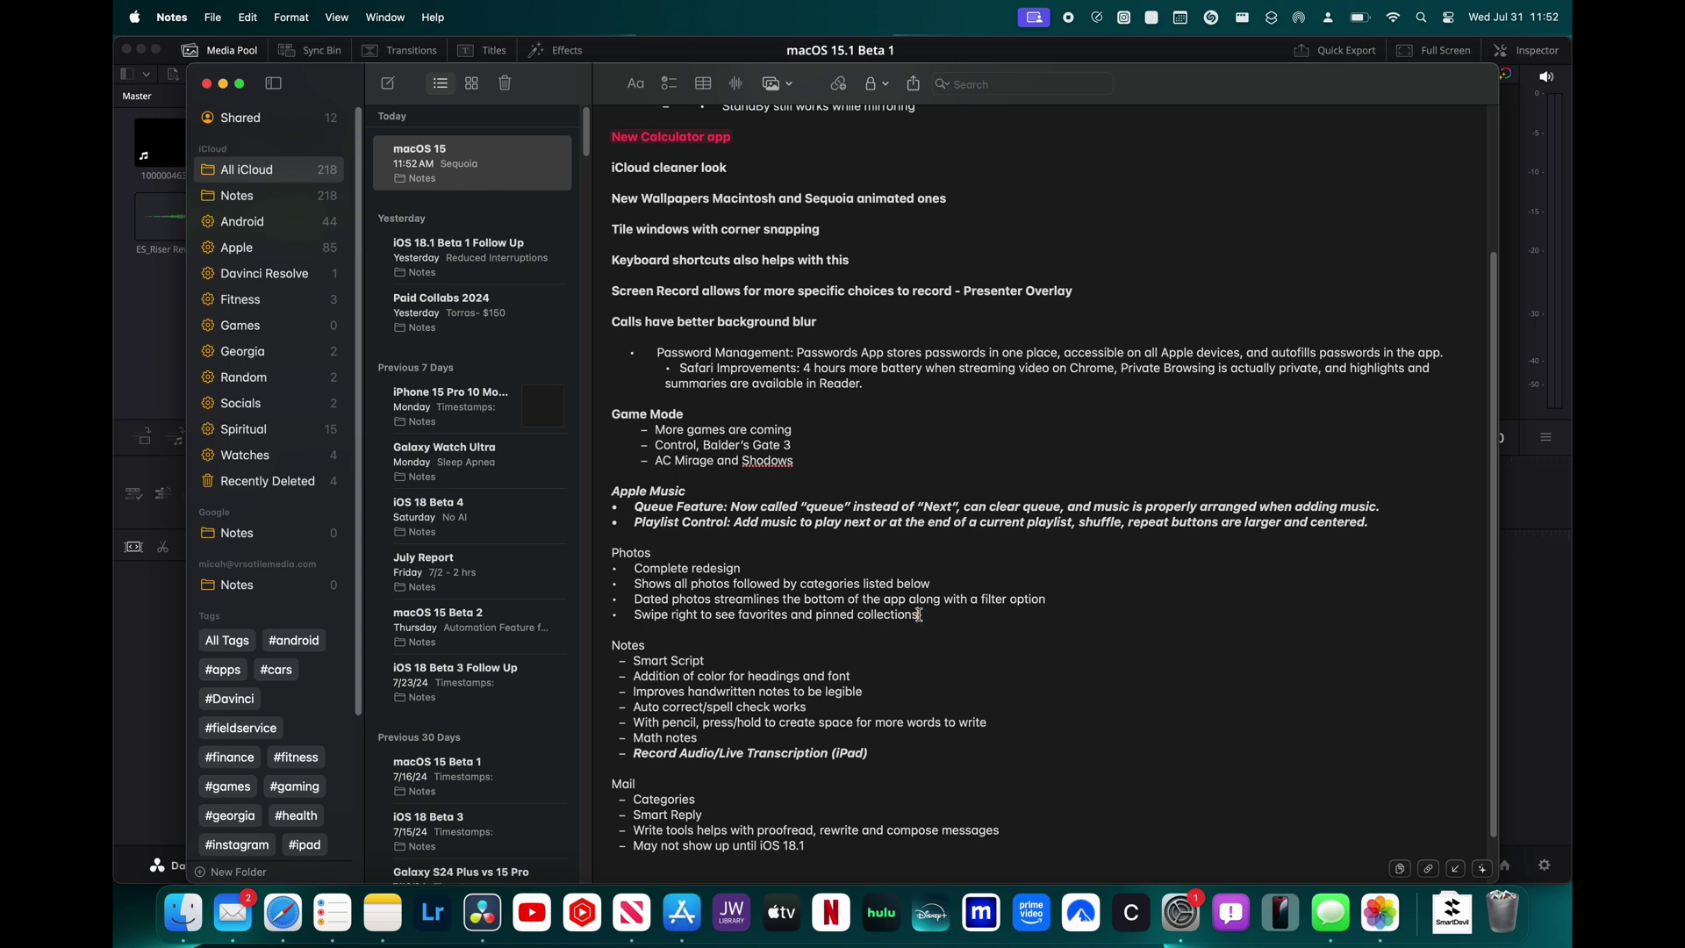
pyautogui.moveTo(918, 614); pyautogui.dragTo(635, 616)
pyautogui.rightClick(647, 616)
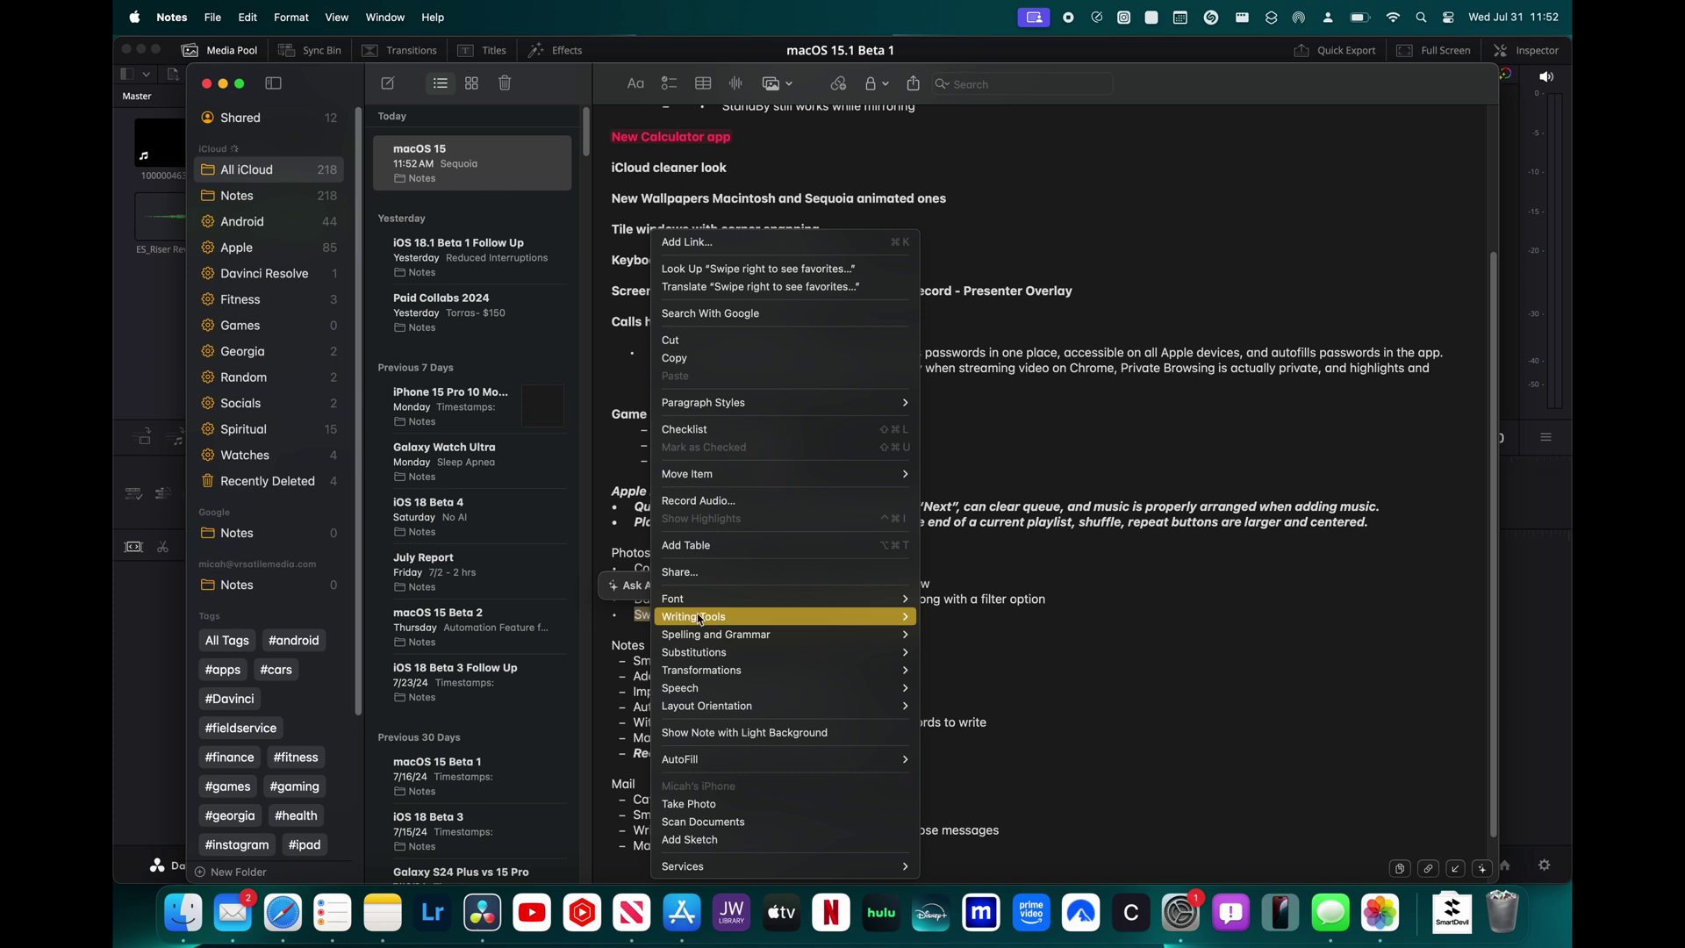
# - Proofread the Swipe right line, accept the result, then reselect the line
pyautogui.moveTo(700, 618)
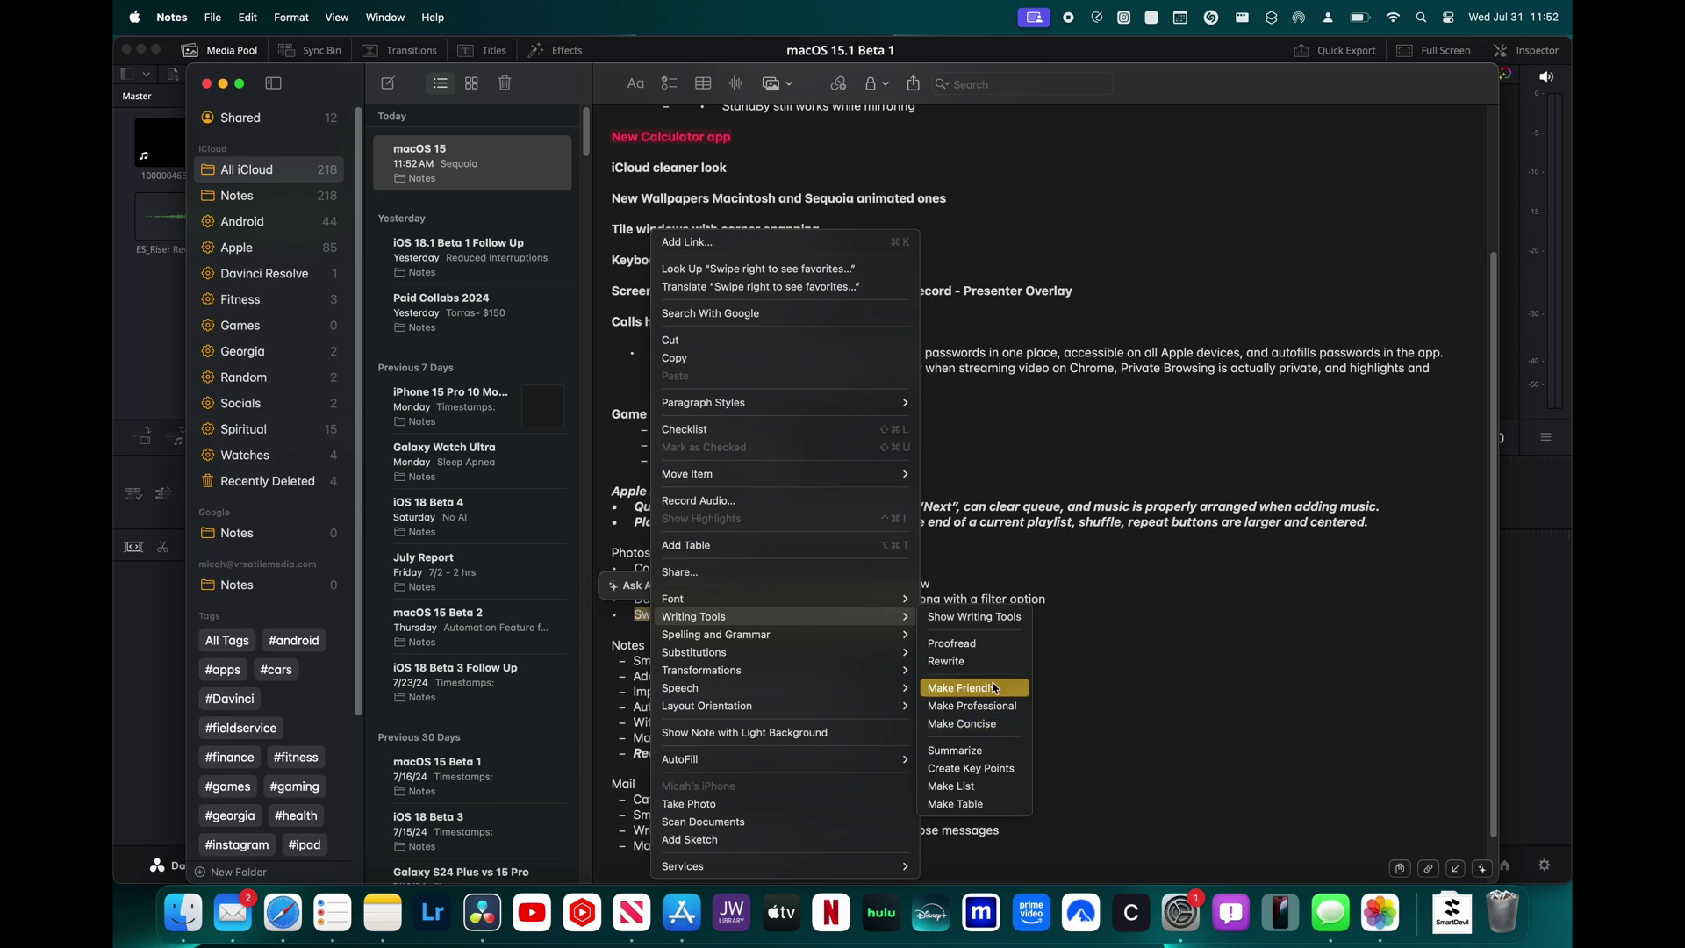
pyautogui.click(979, 649)
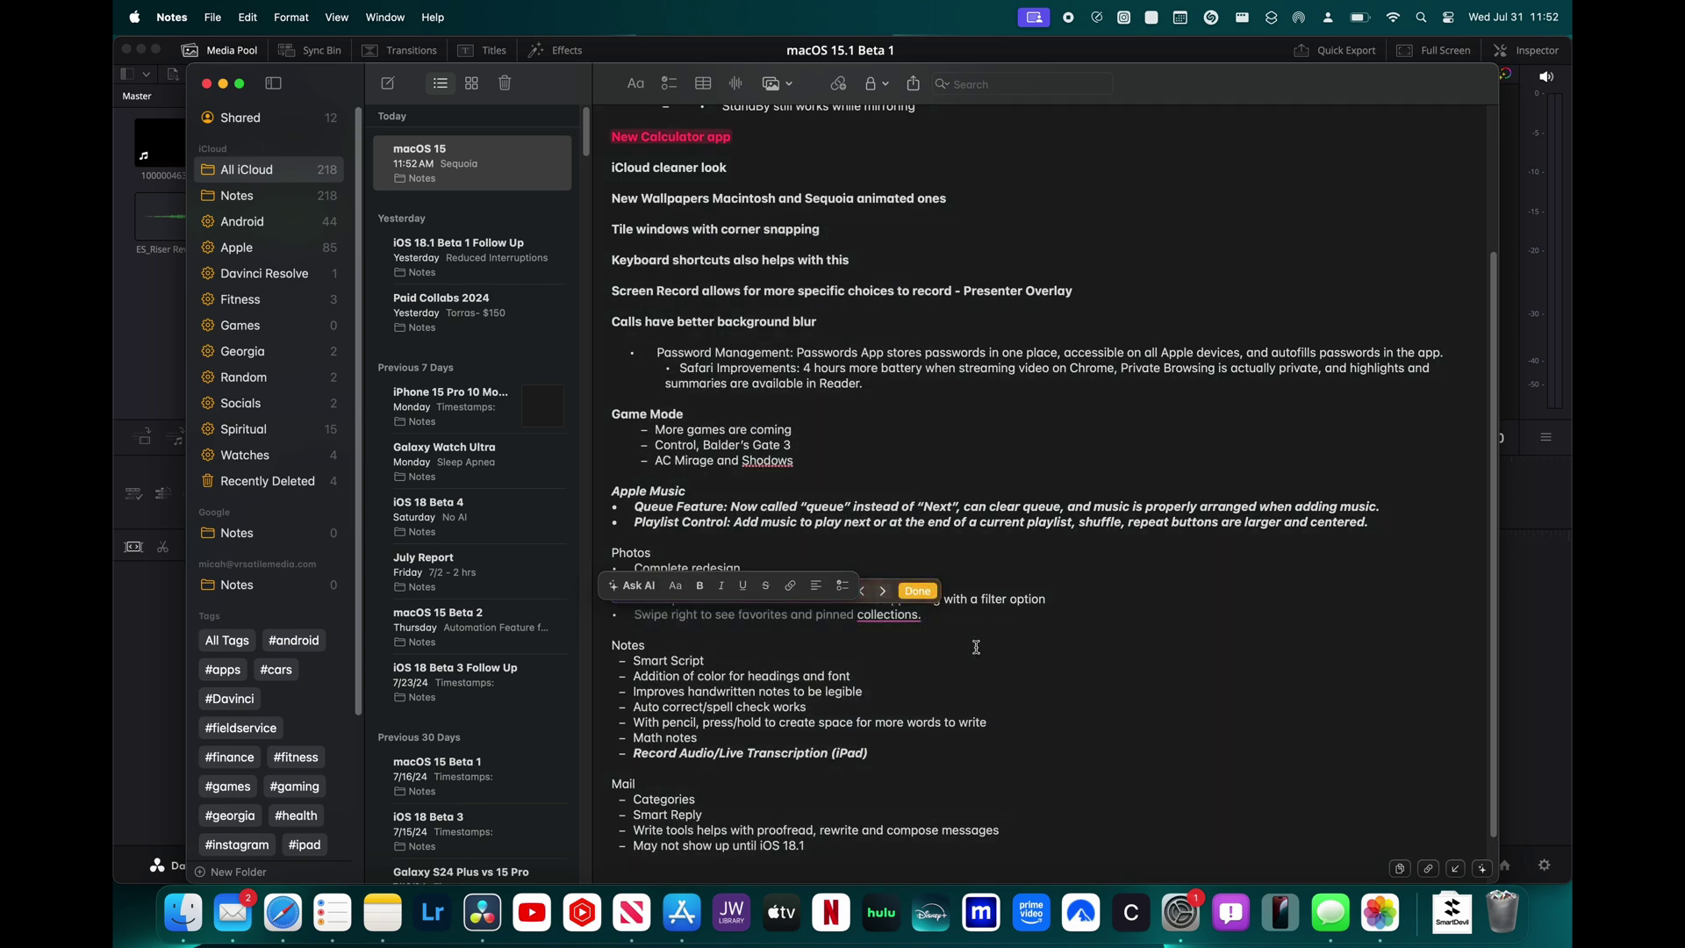
pyautogui.click(917, 592)
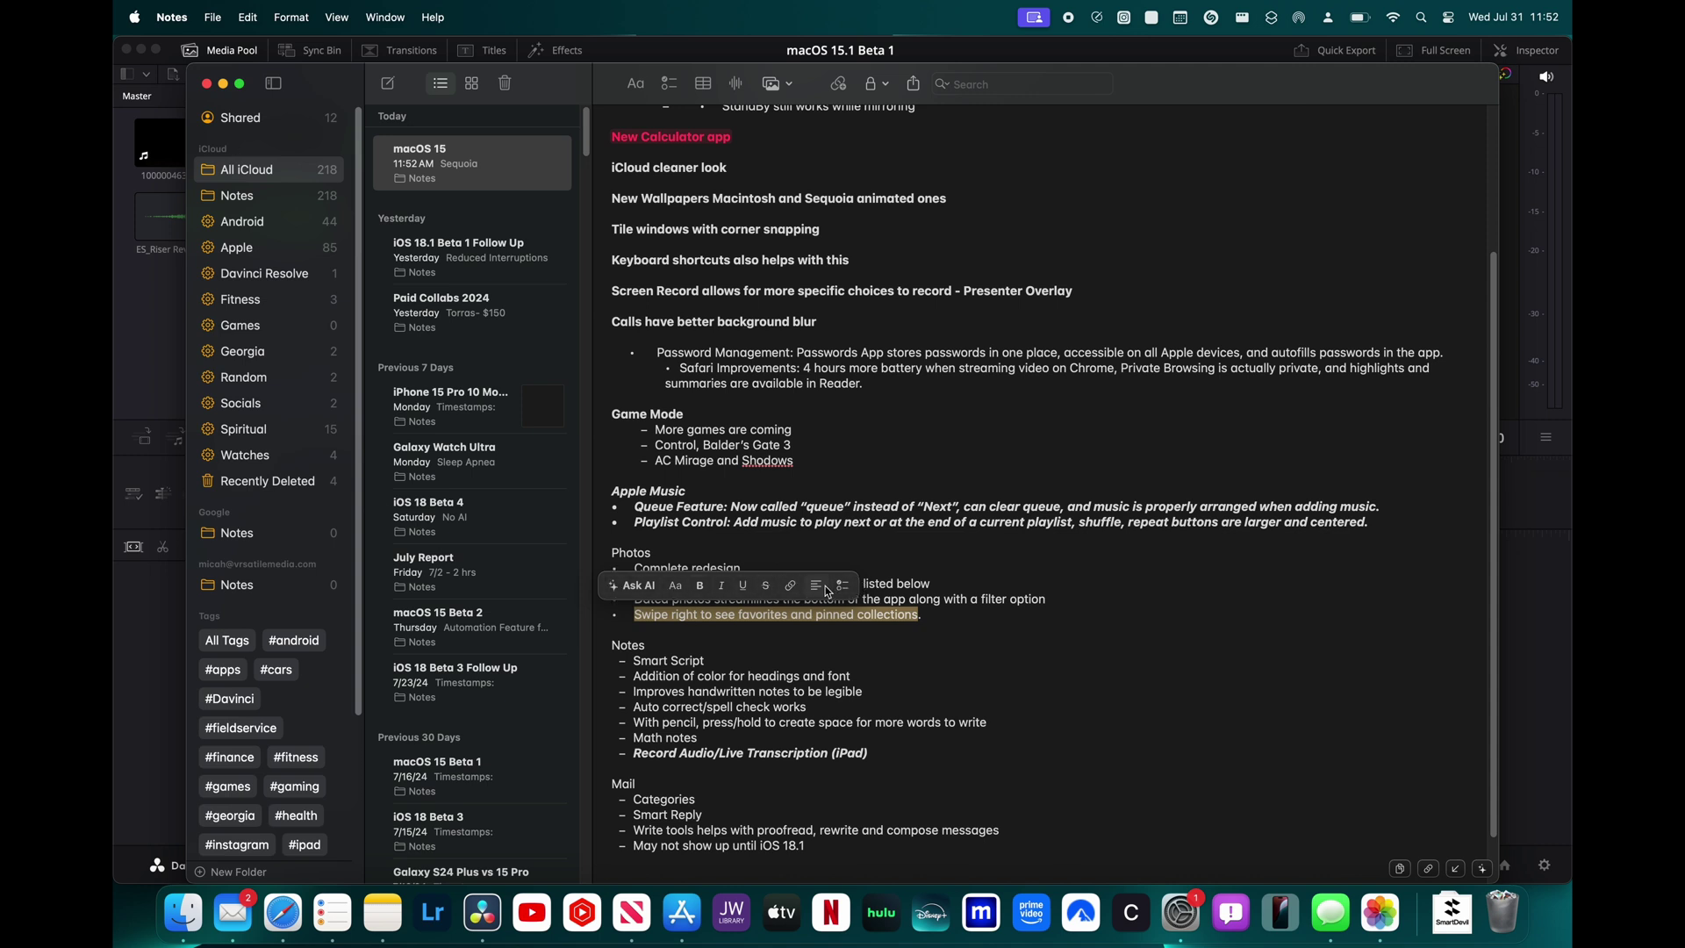
pyautogui.click(942, 619)
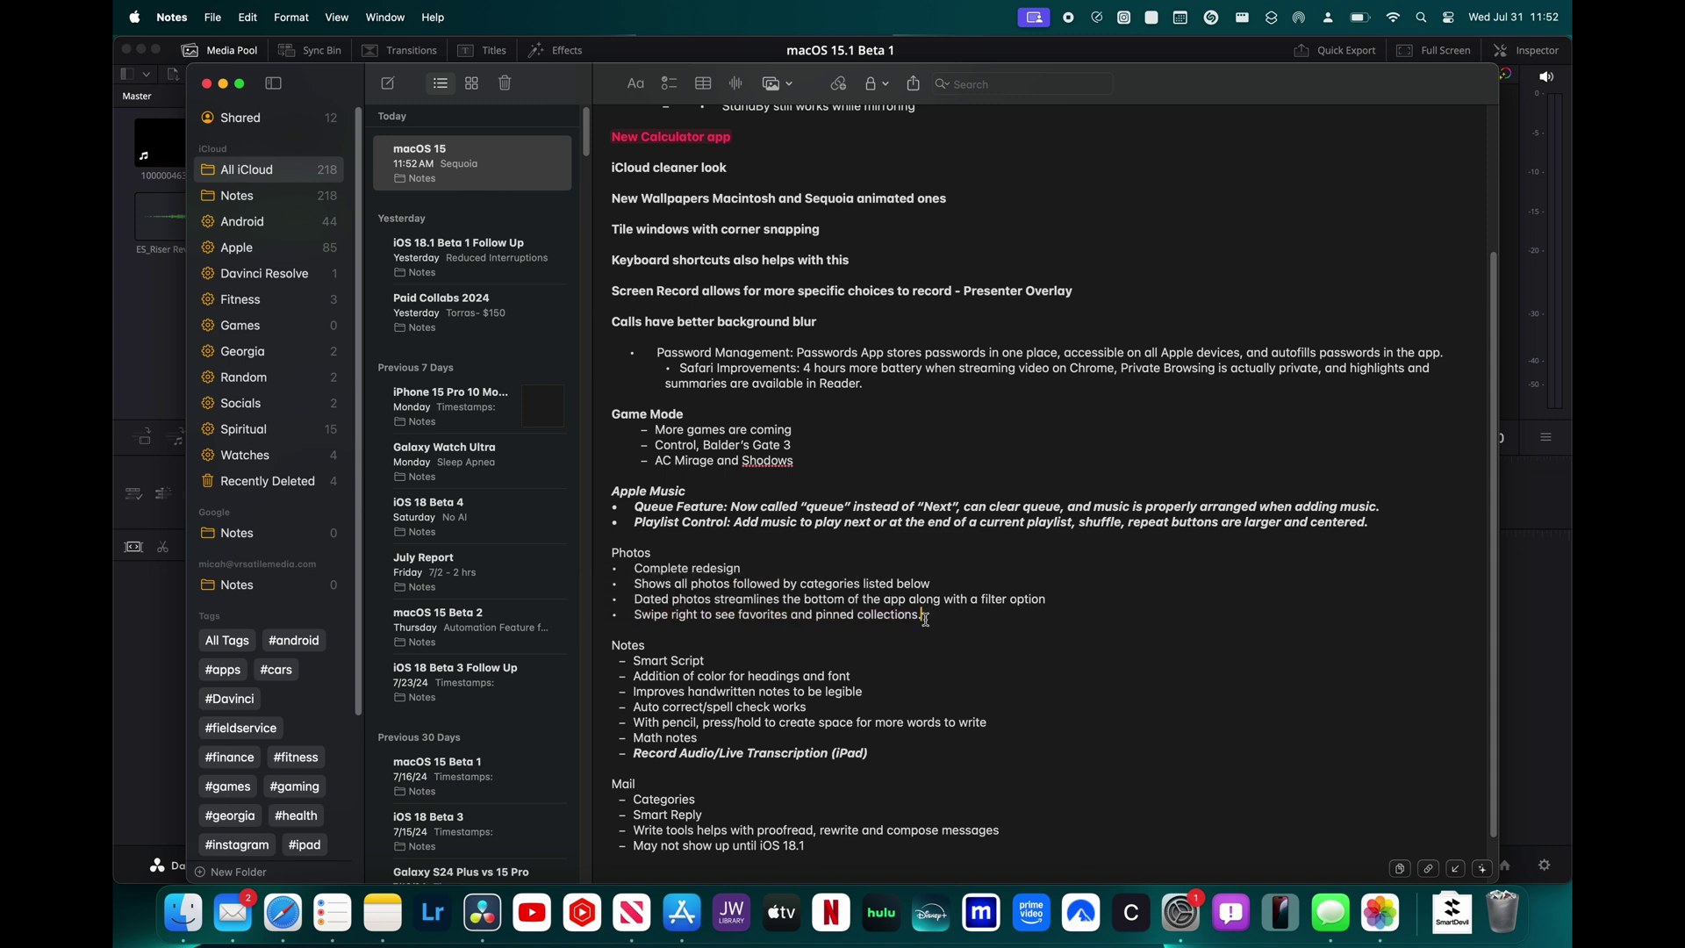
pyautogui.moveTo(925, 619); pyautogui.dragTo(642, 618)
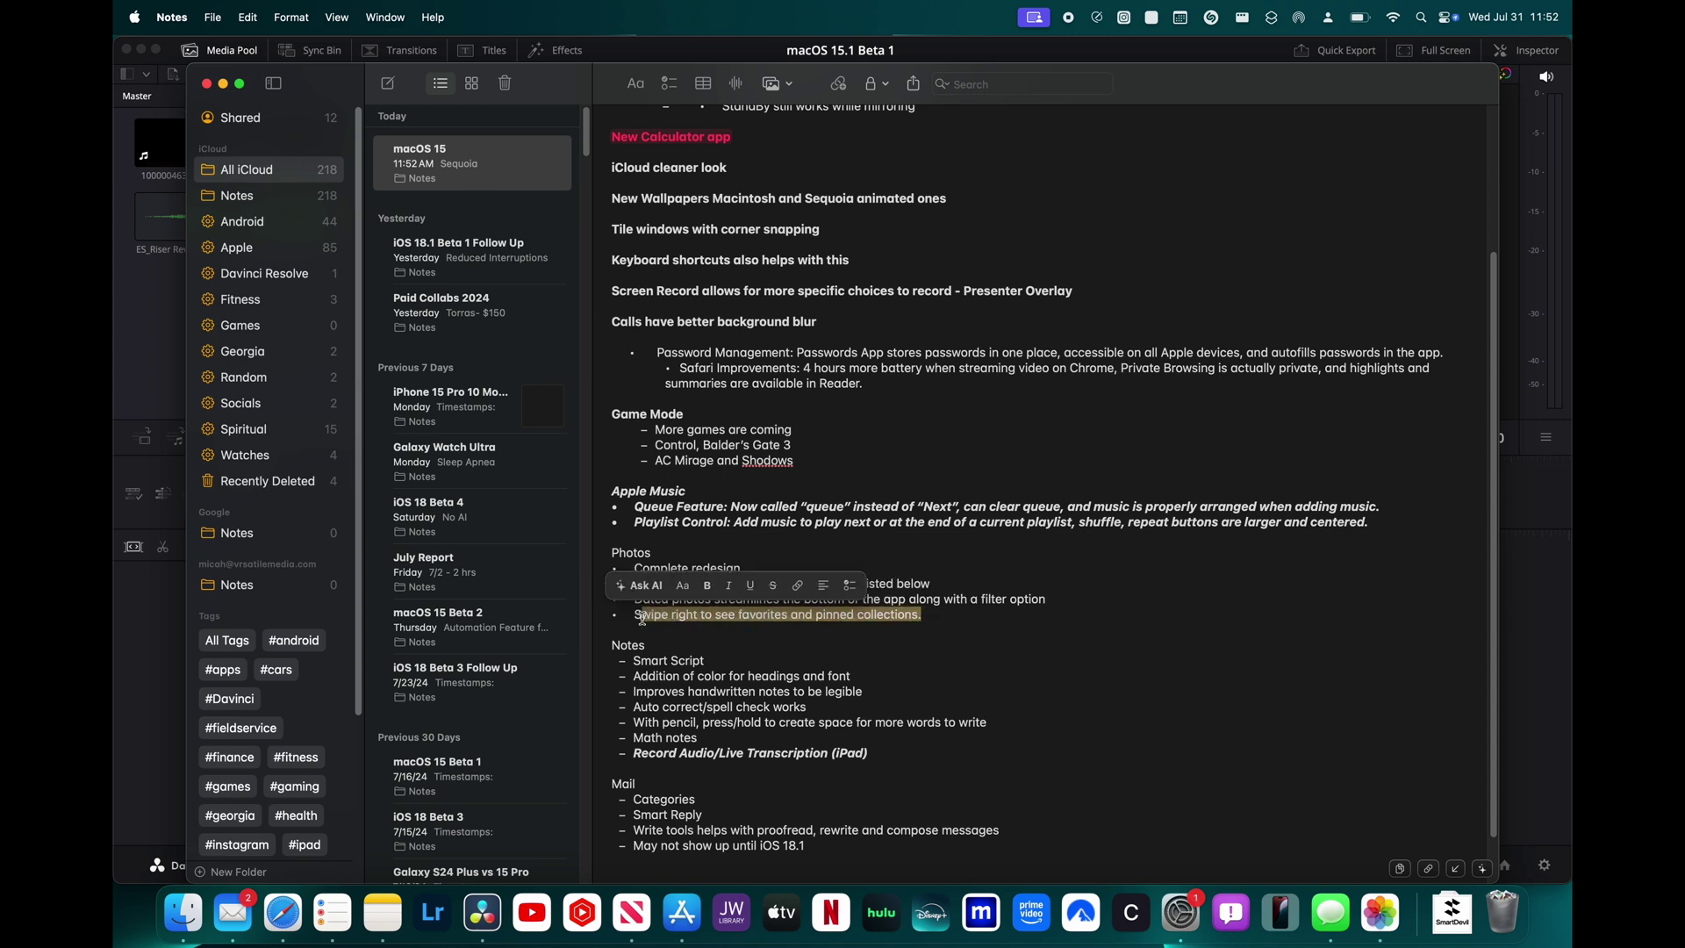
pyautogui.rightClick(891, 620)
# - Proofread the 'Swipe right' Photos bullet, accept the unchanged result, and deselect the line
pyautogui.moveTo(904, 617)
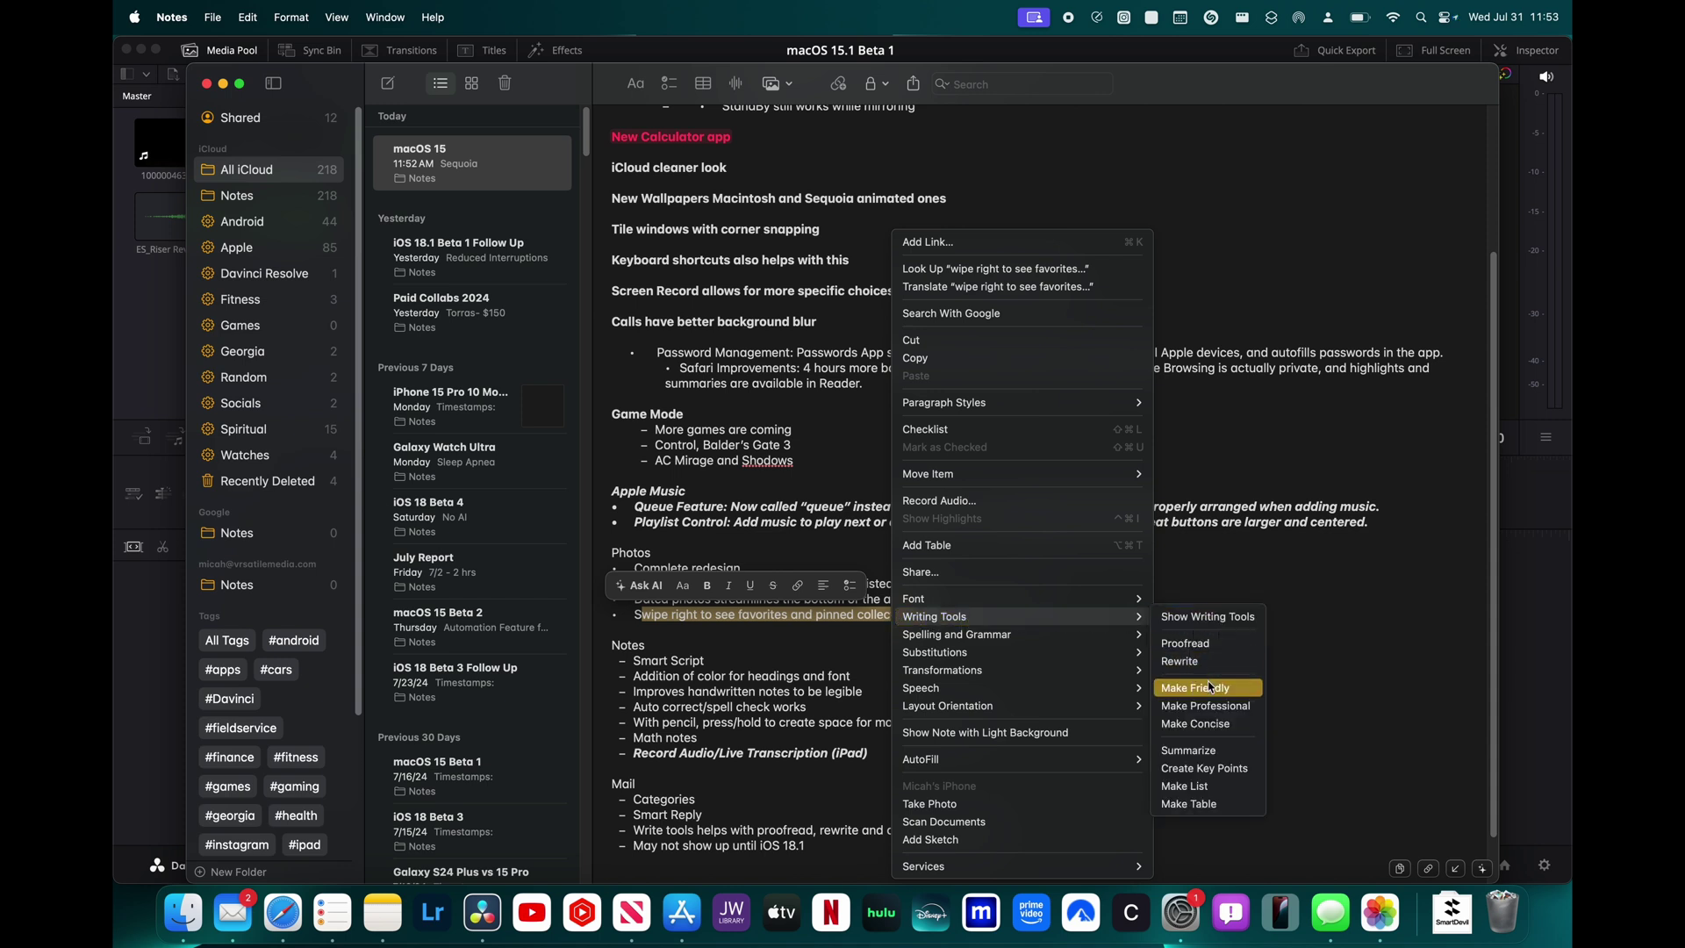
pyautogui.click(1207, 645)
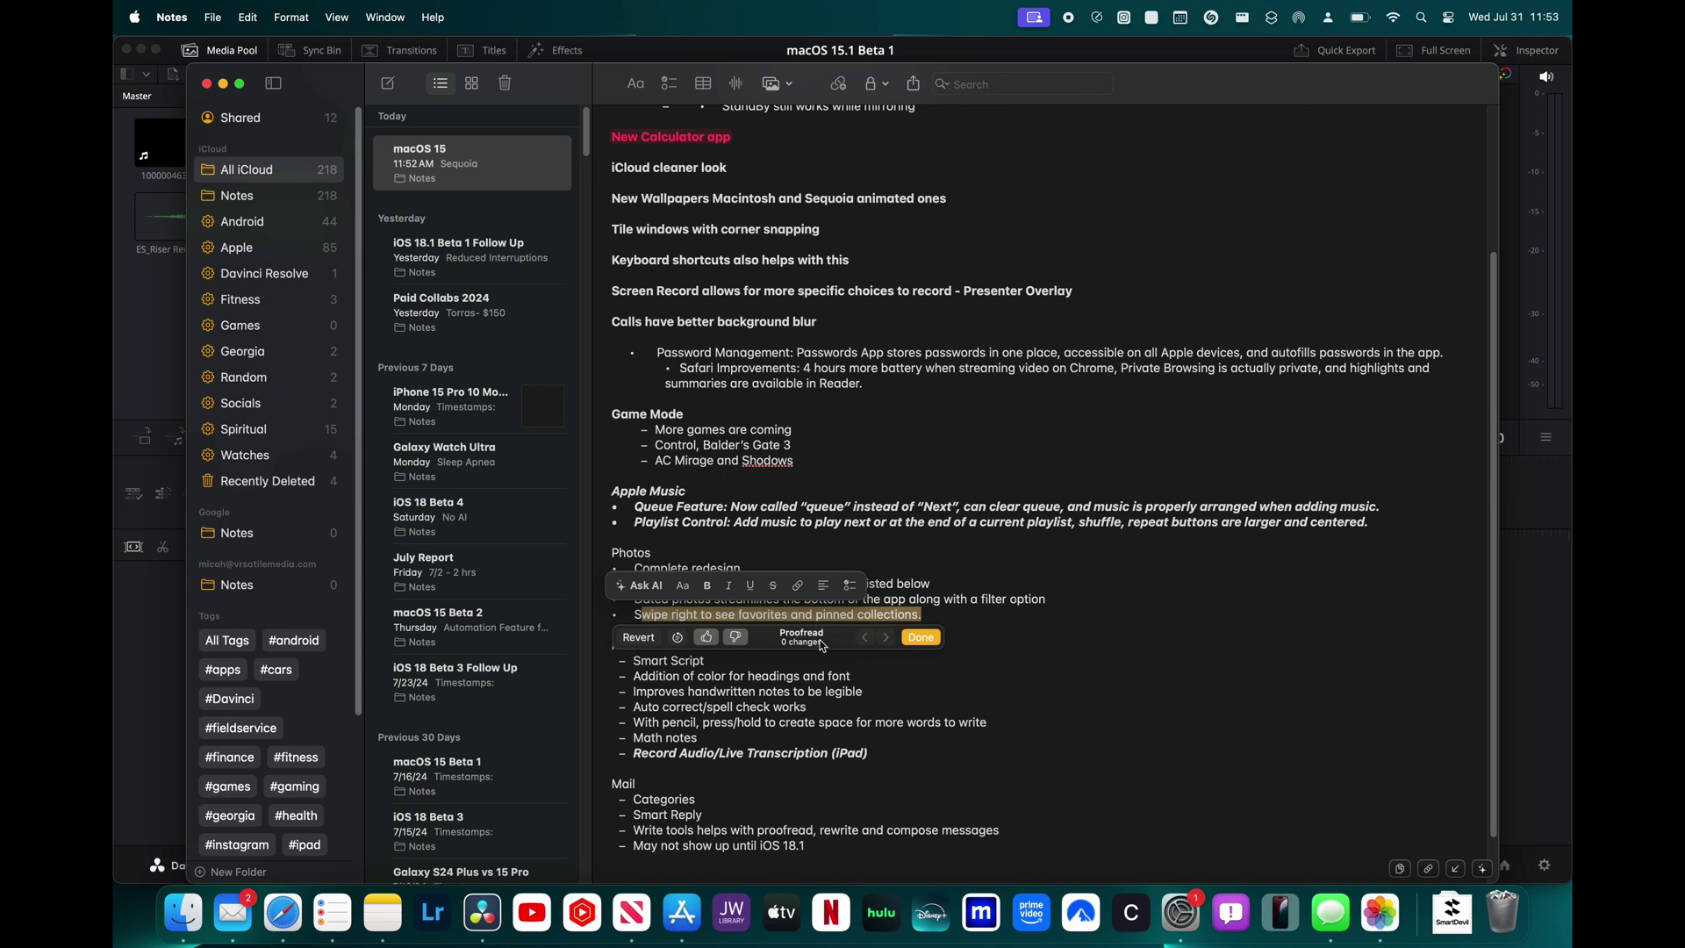
pyautogui.click(927, 640)
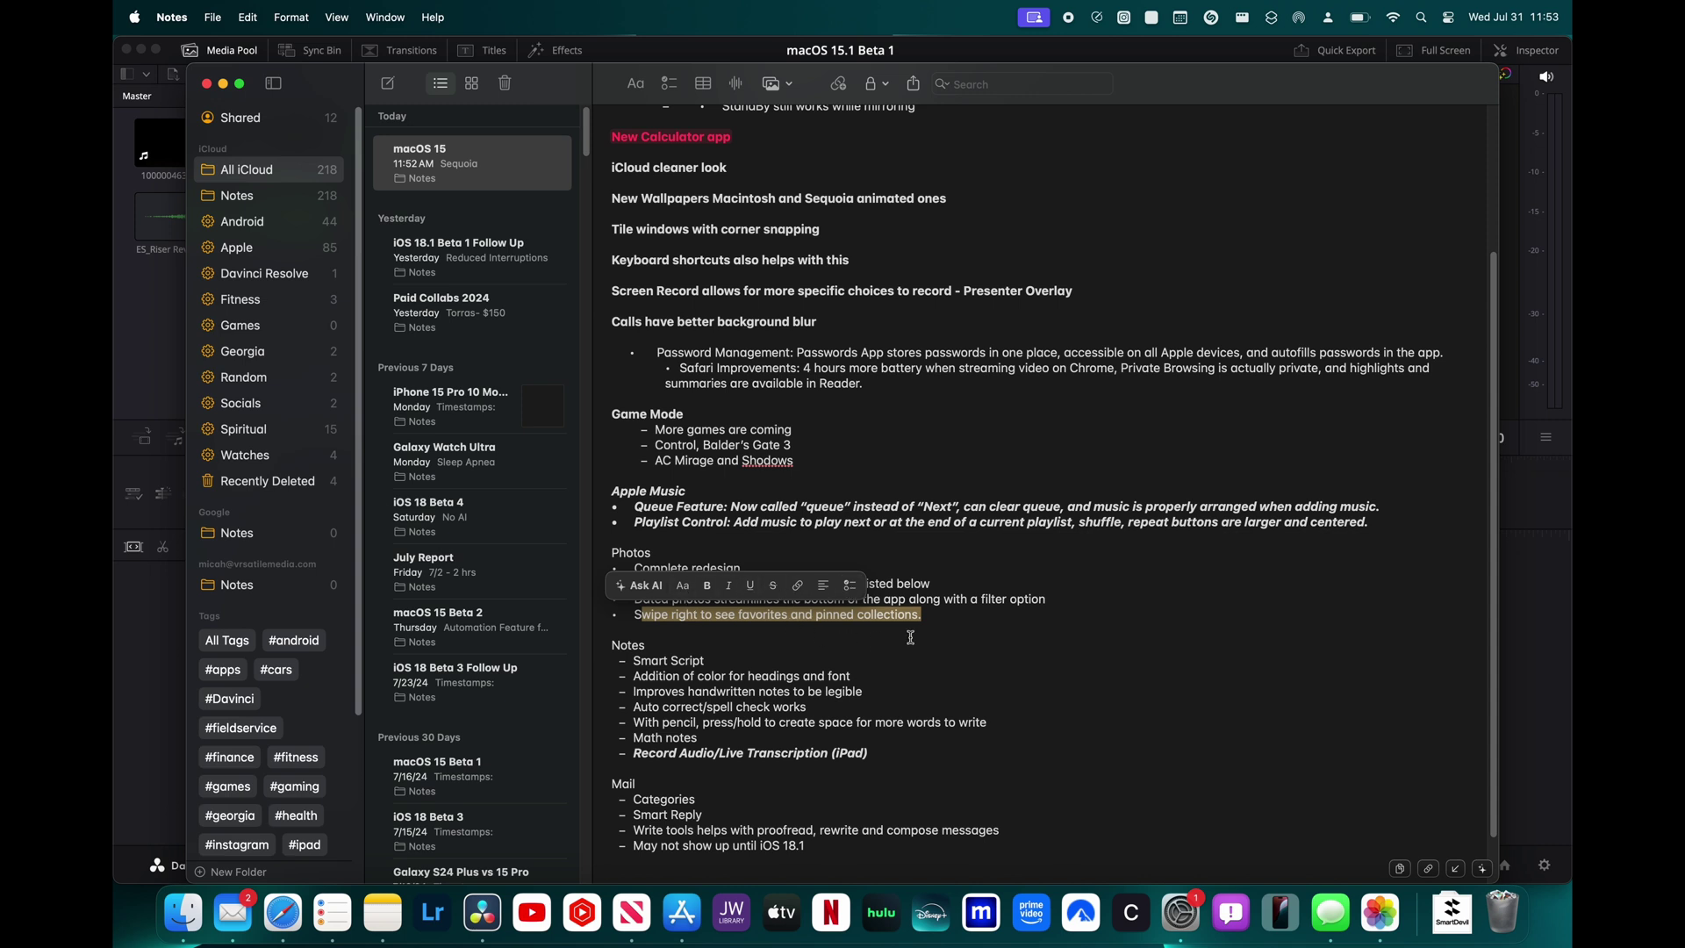
pyautogui.click(957, 614)
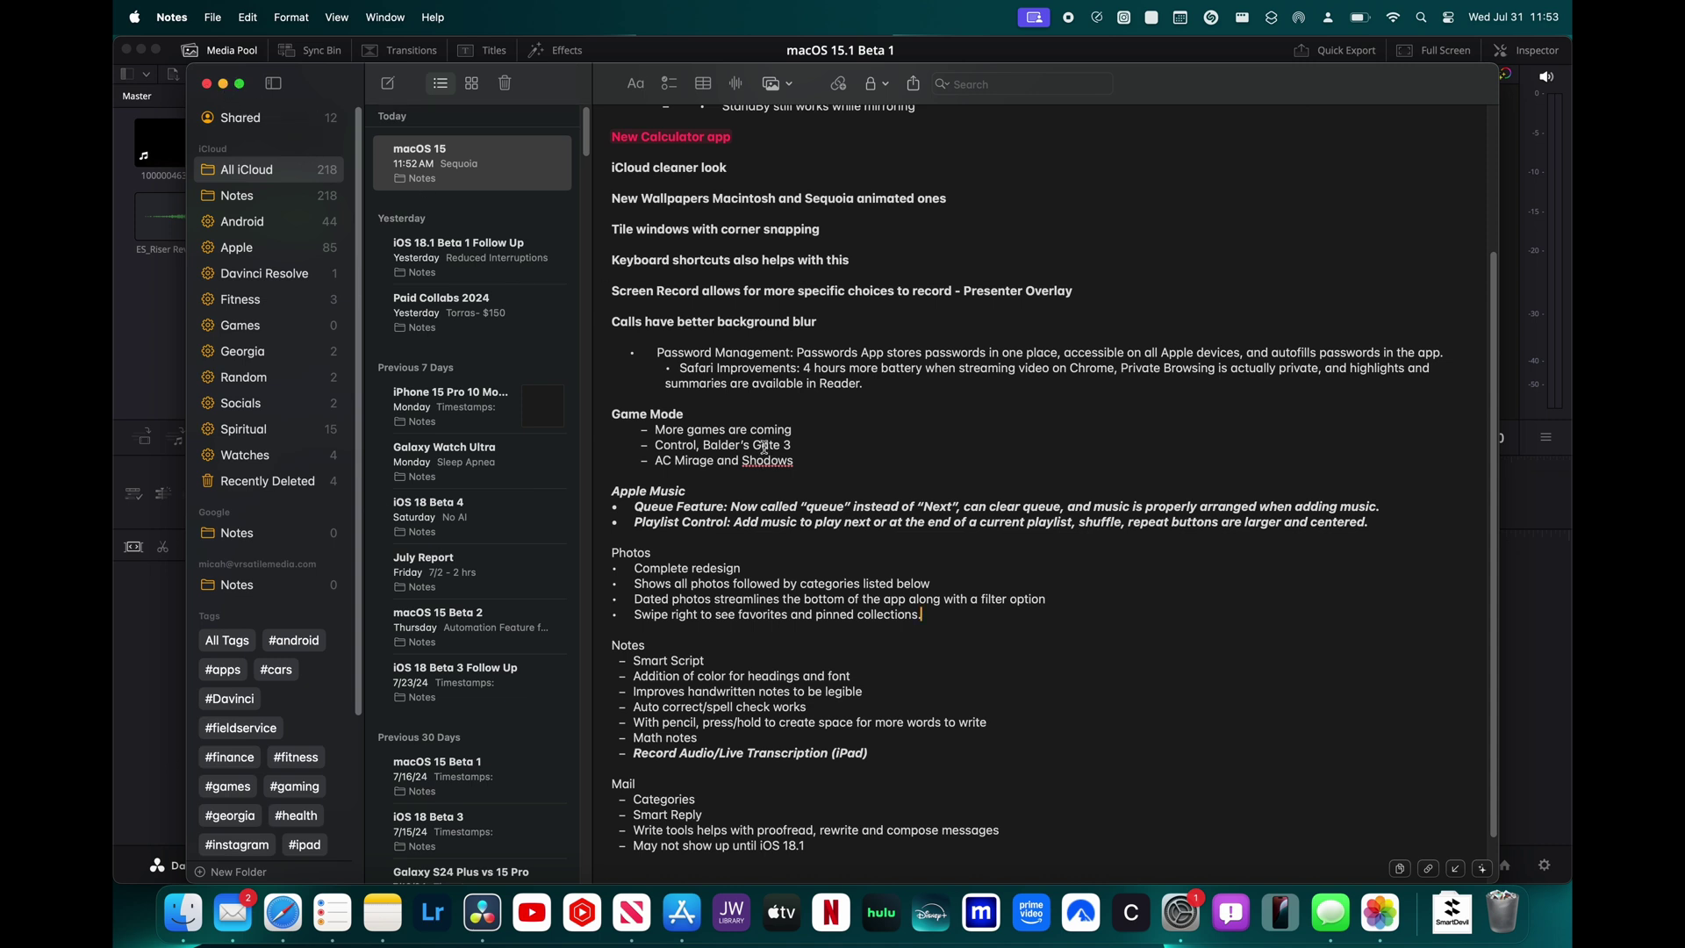
pyautogui.rightClick(384, 902)
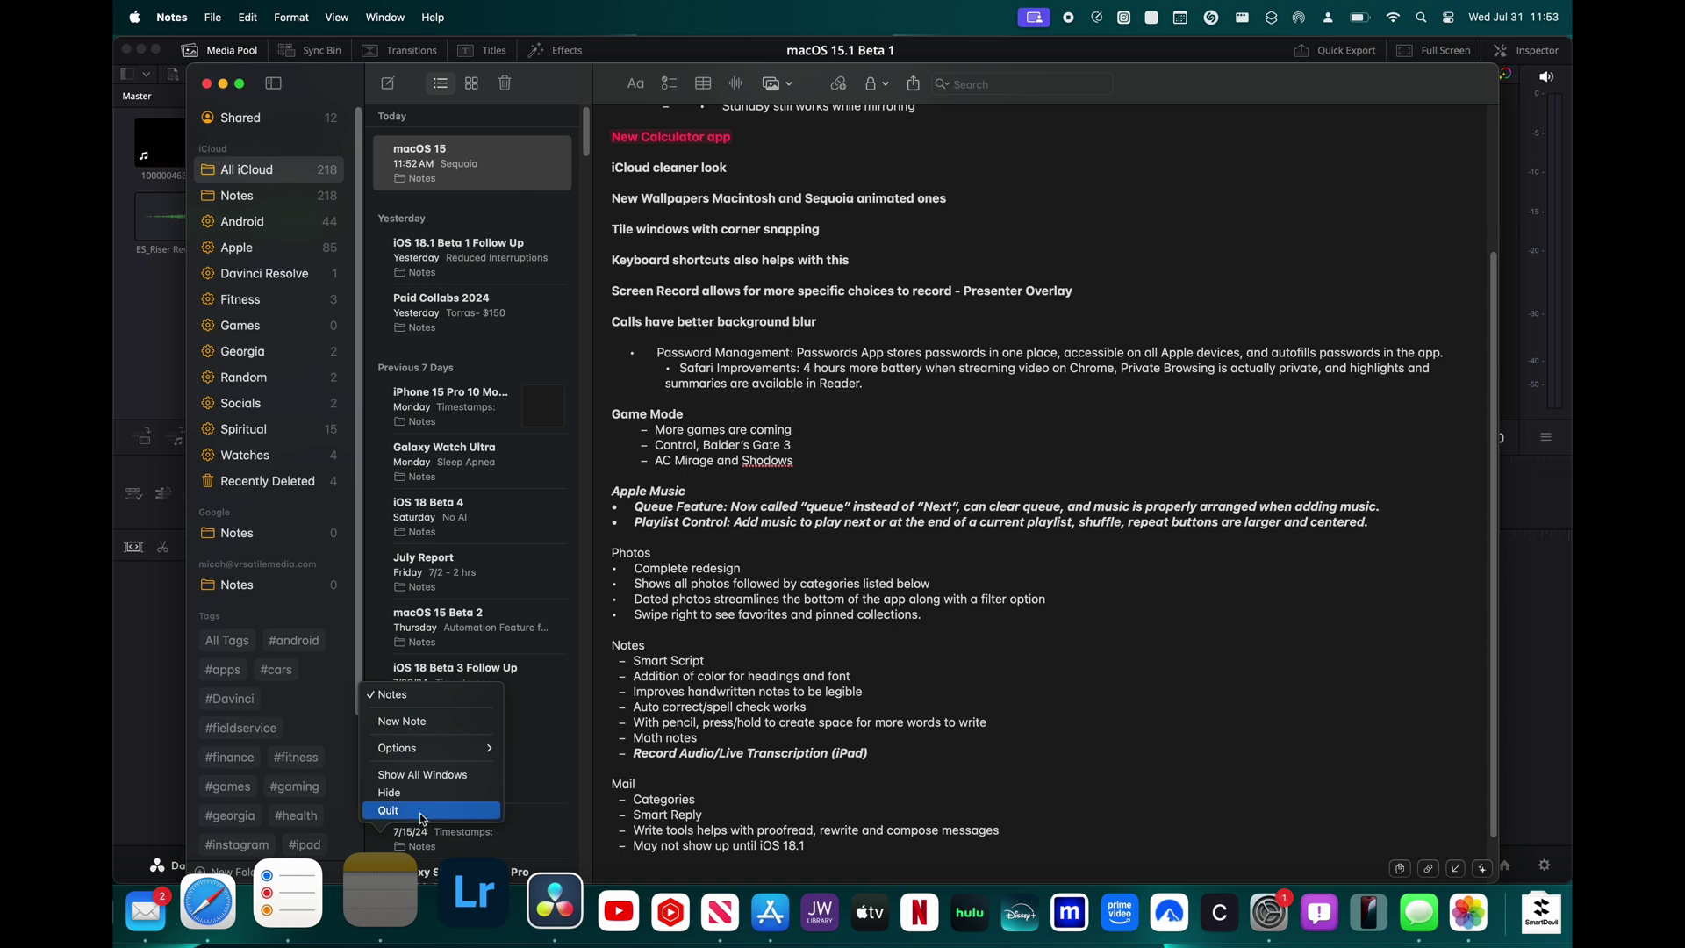
# - Assign Notes to All Desktops, switch to the neighbouring space, and minimize the Notes window
pyautogui.moveTo(465, 748)
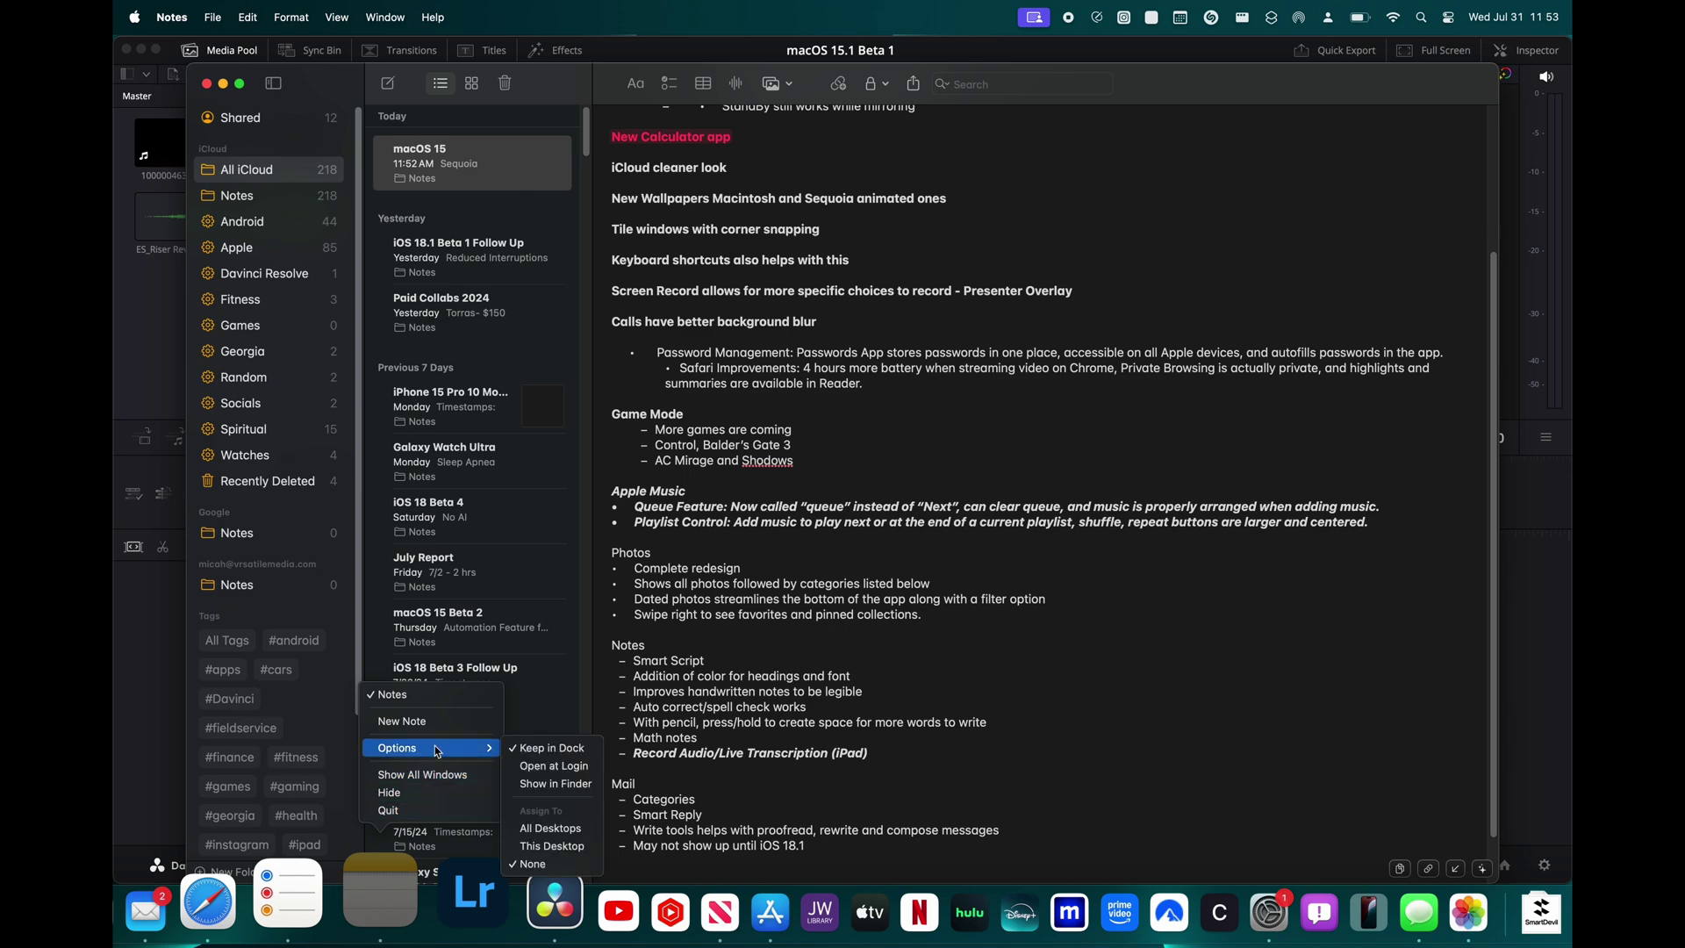
pyautogui.click(562, 833)
pyautogui.hotkey('ctrl', 'Right')
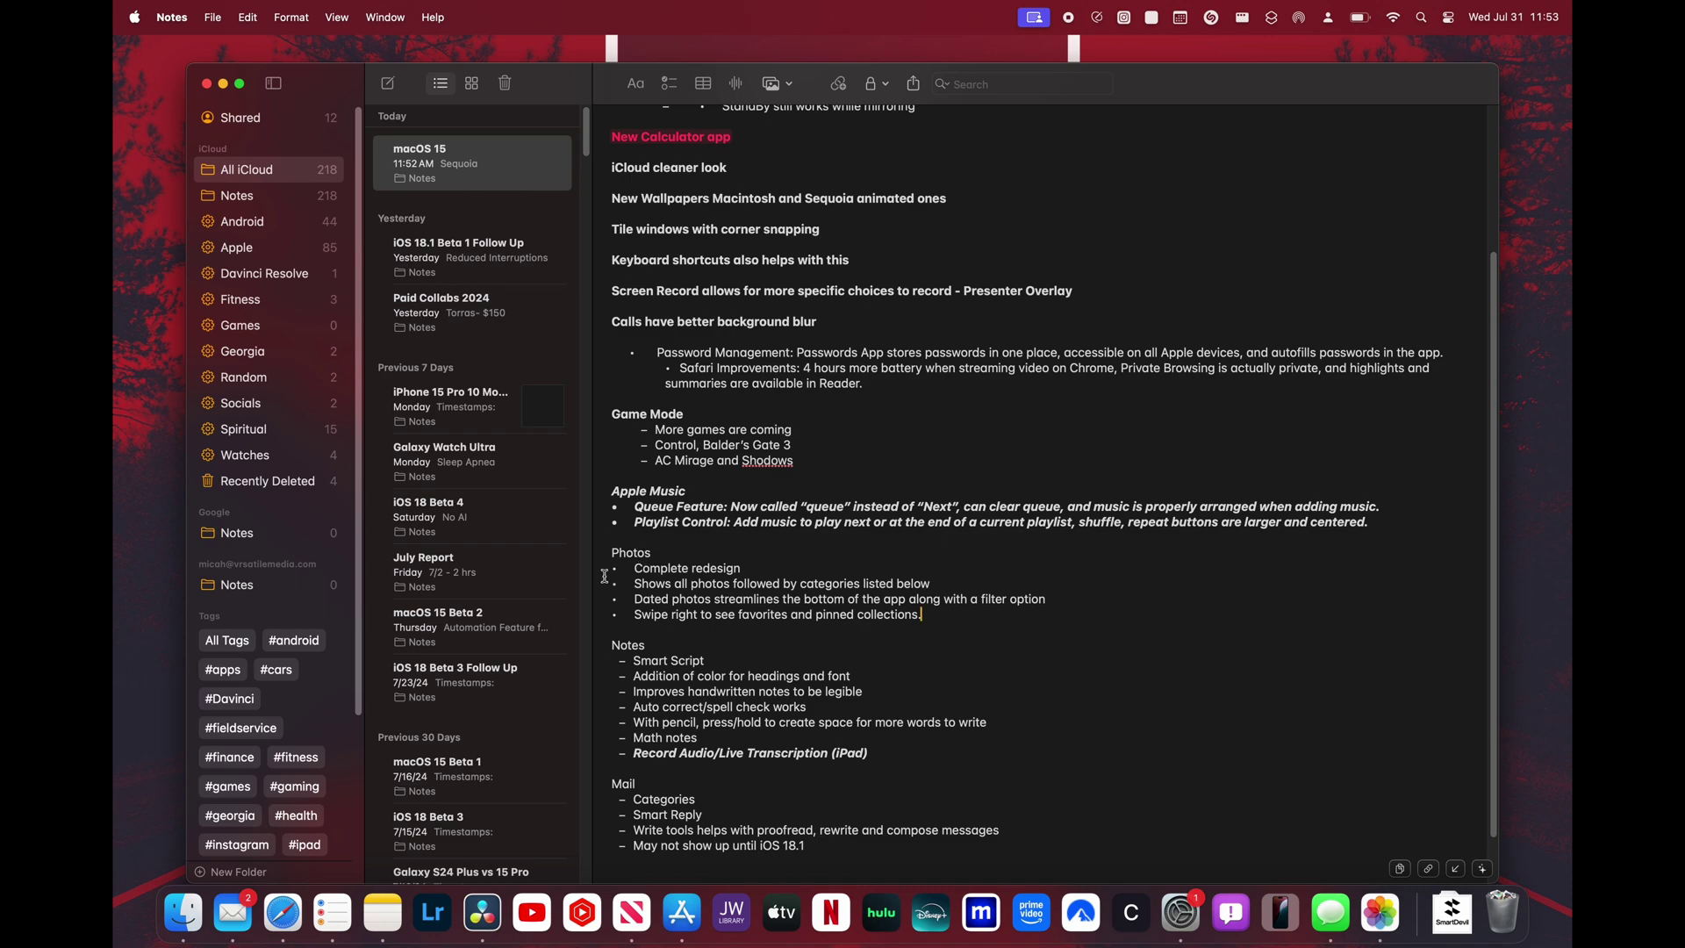
pyautogui.click(223, 84)
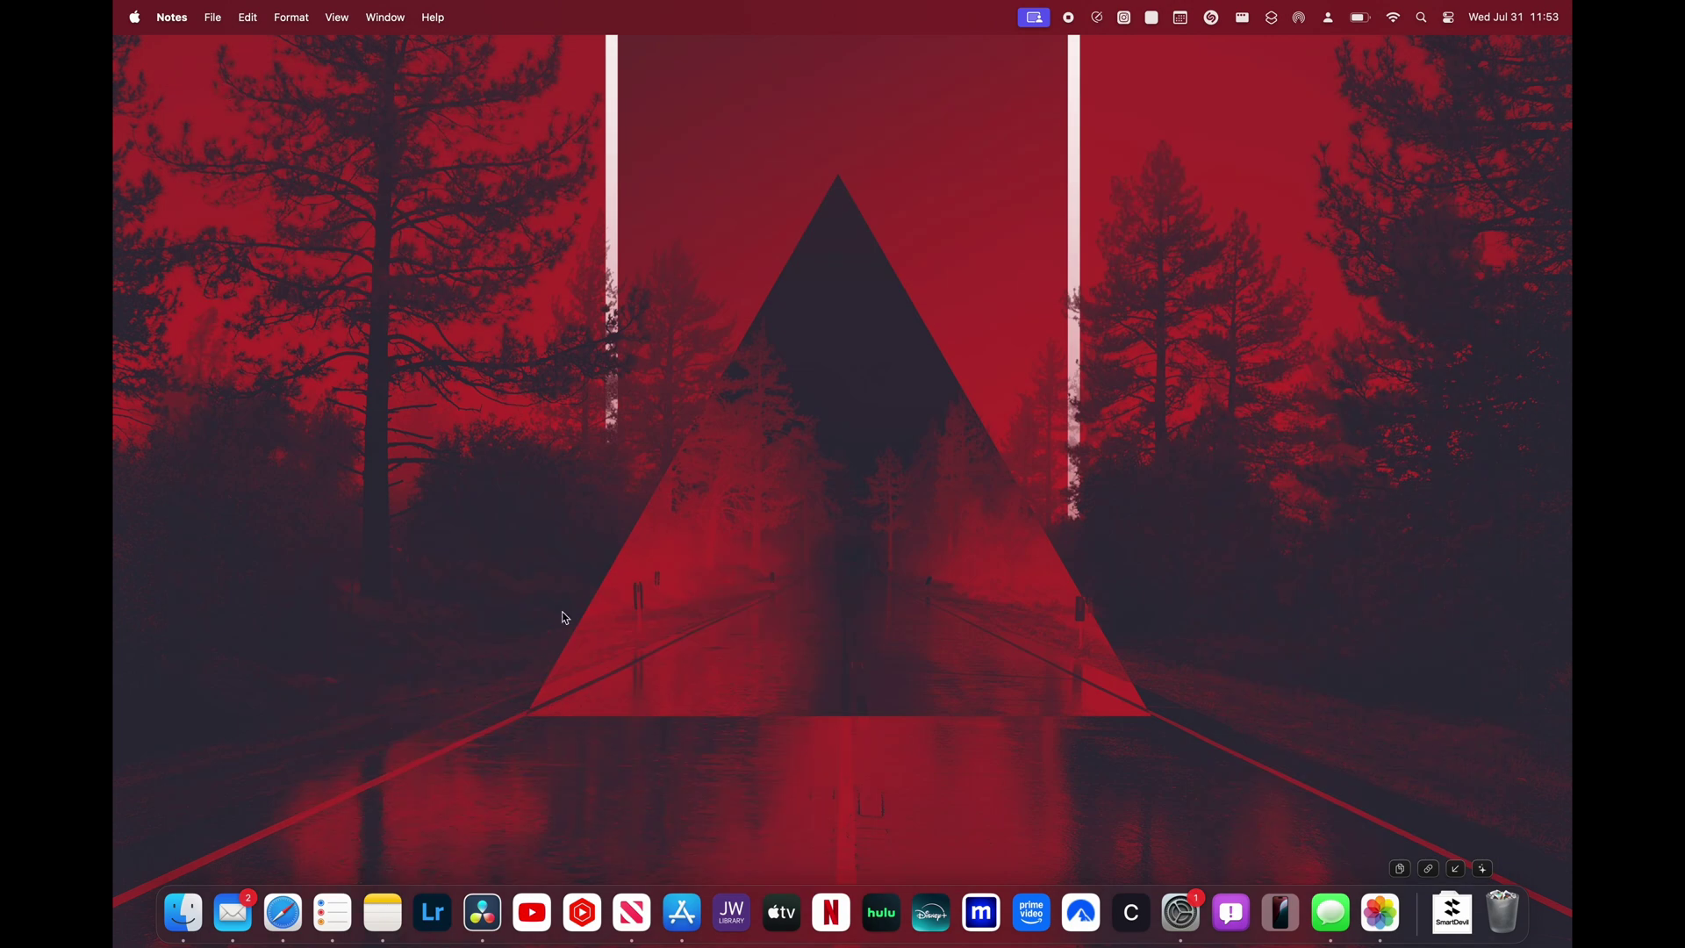
pyautogui.click(233, 904)
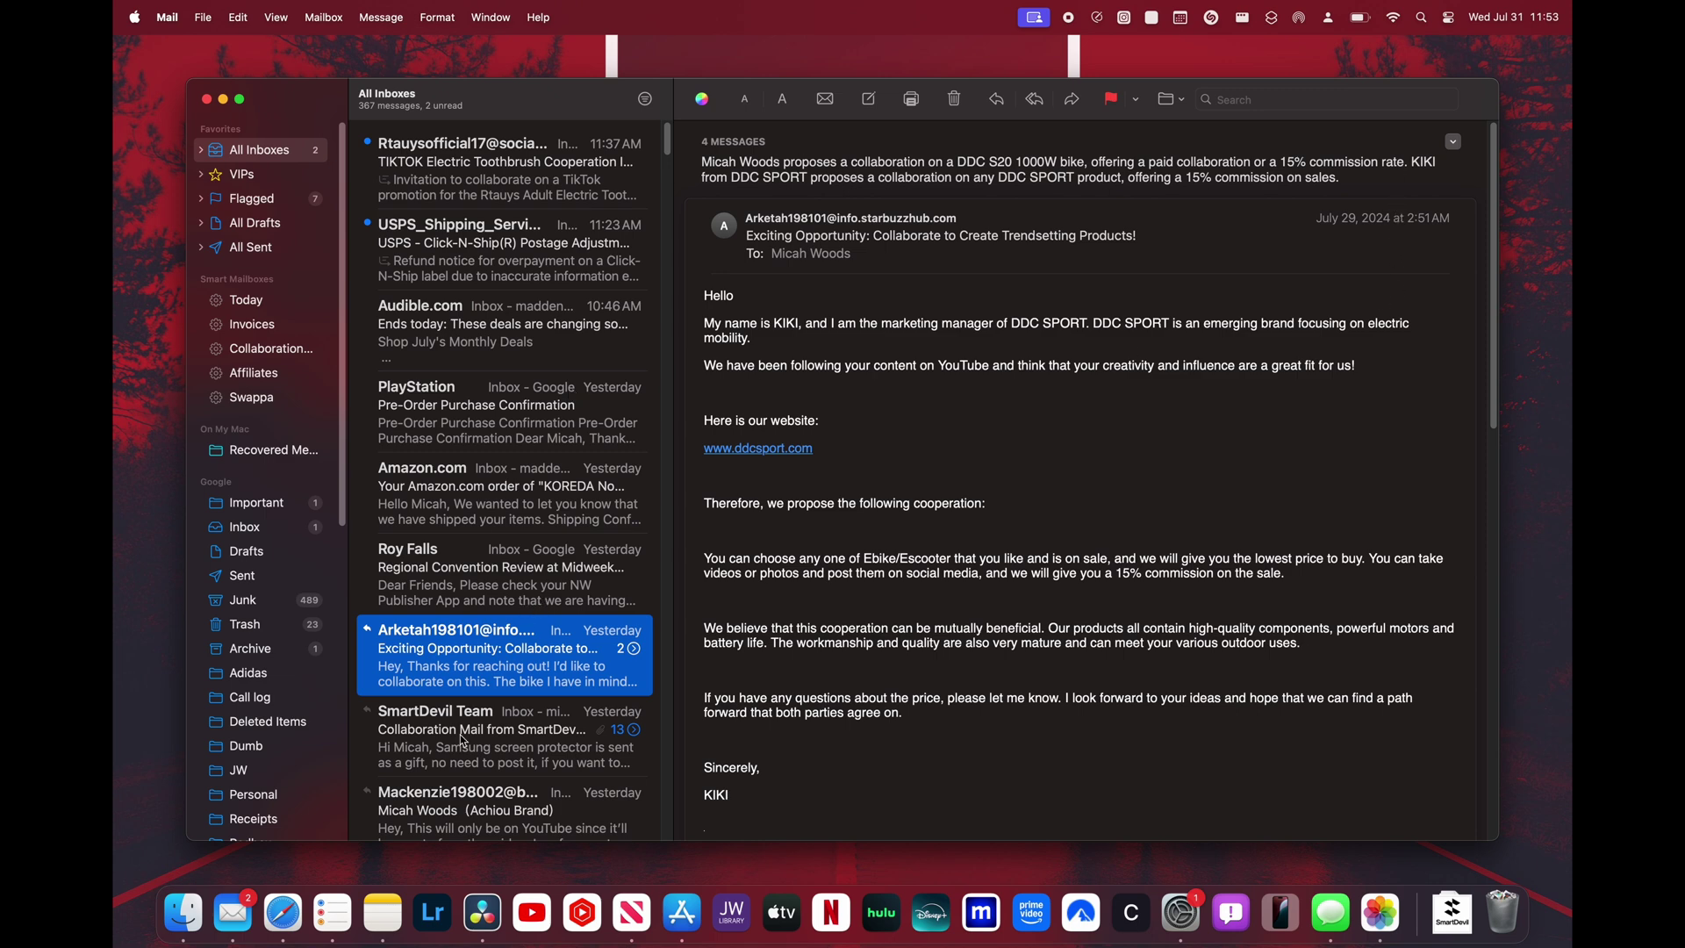
# - Open the Achiou Brand pickleball paddles thread and generate its one-line summary
pyautogui.scroll(-2, 468, 744)
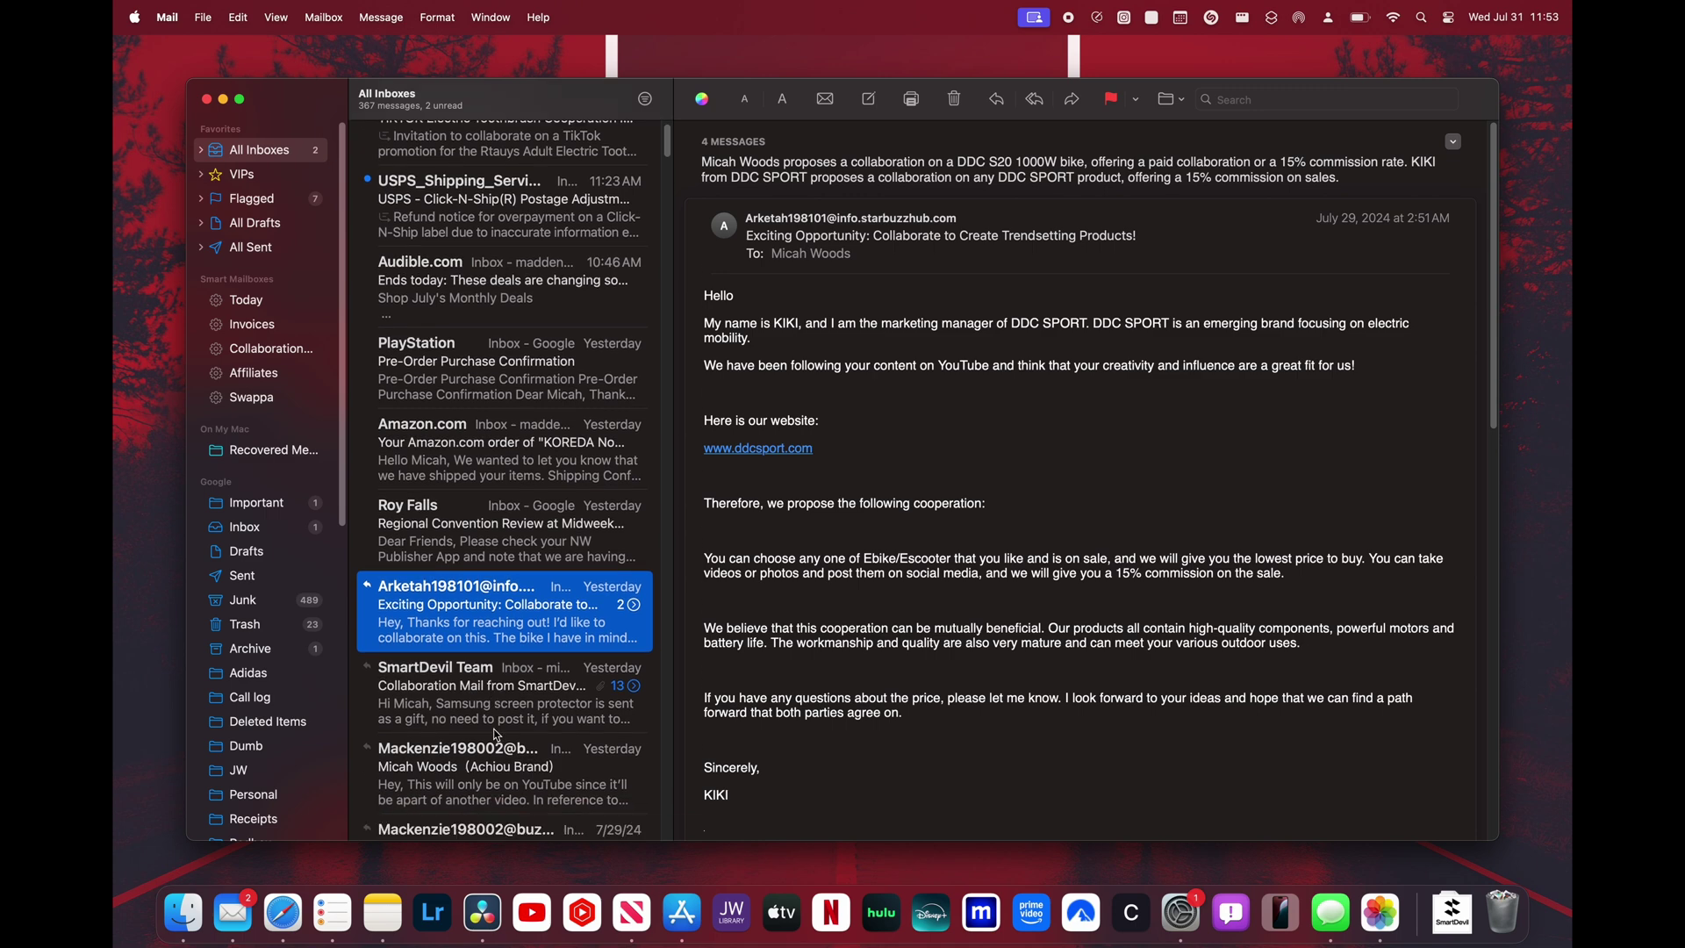
pyautogui.click(471, 788)
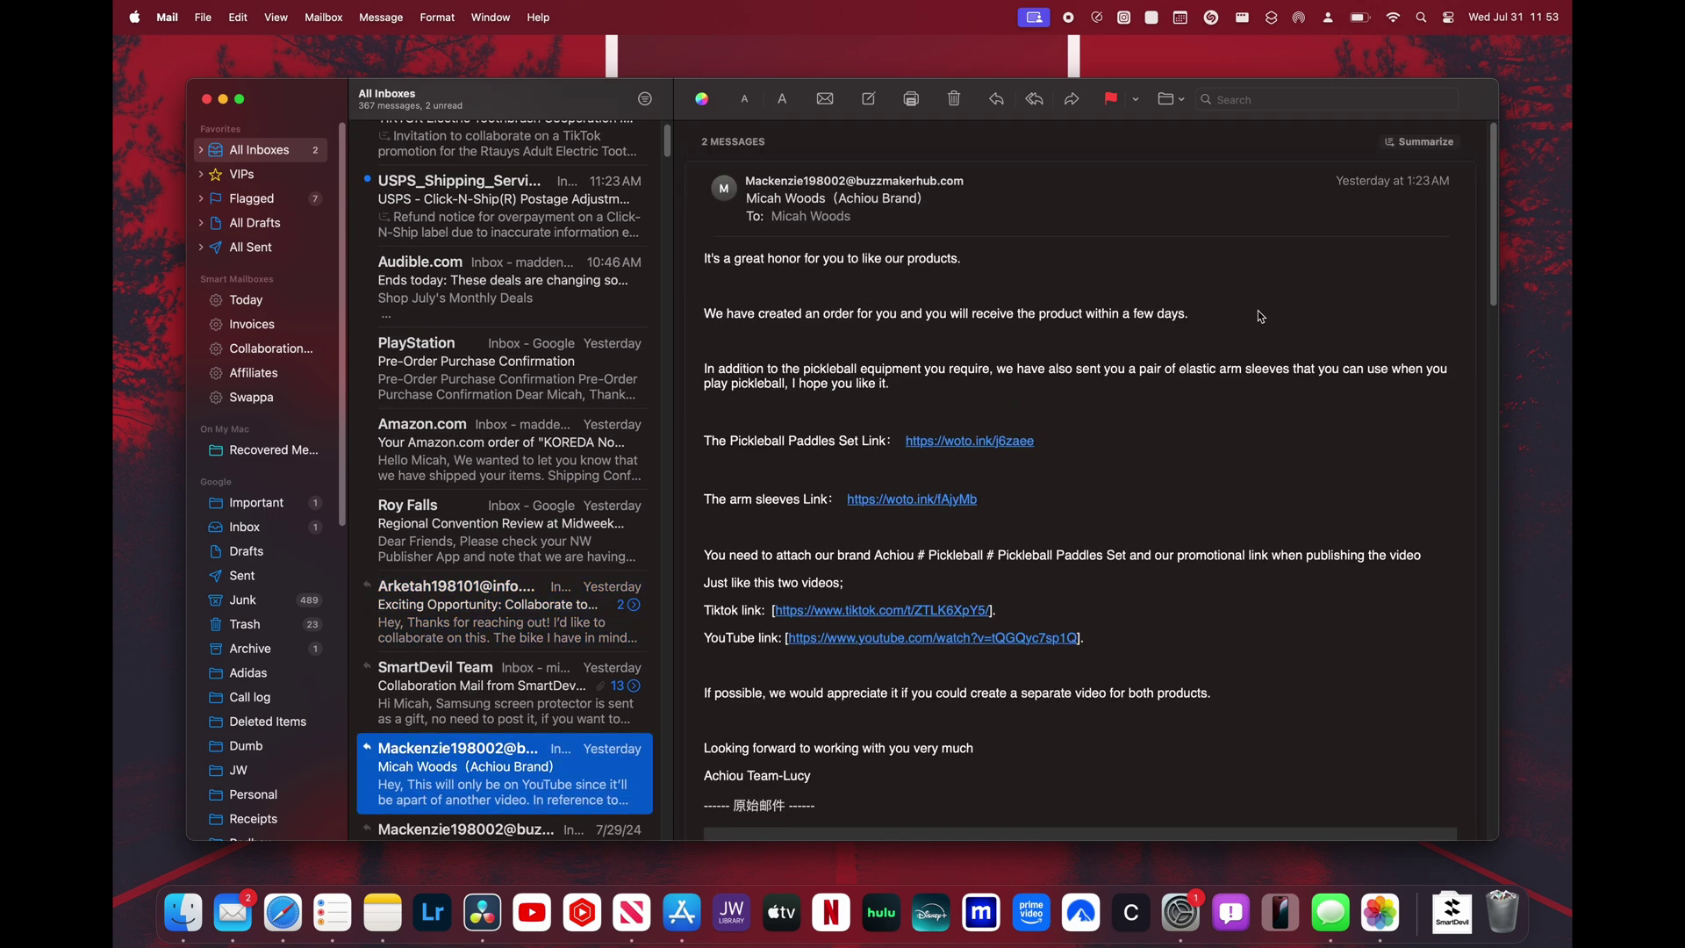
pyautogui.click(1420, 142)
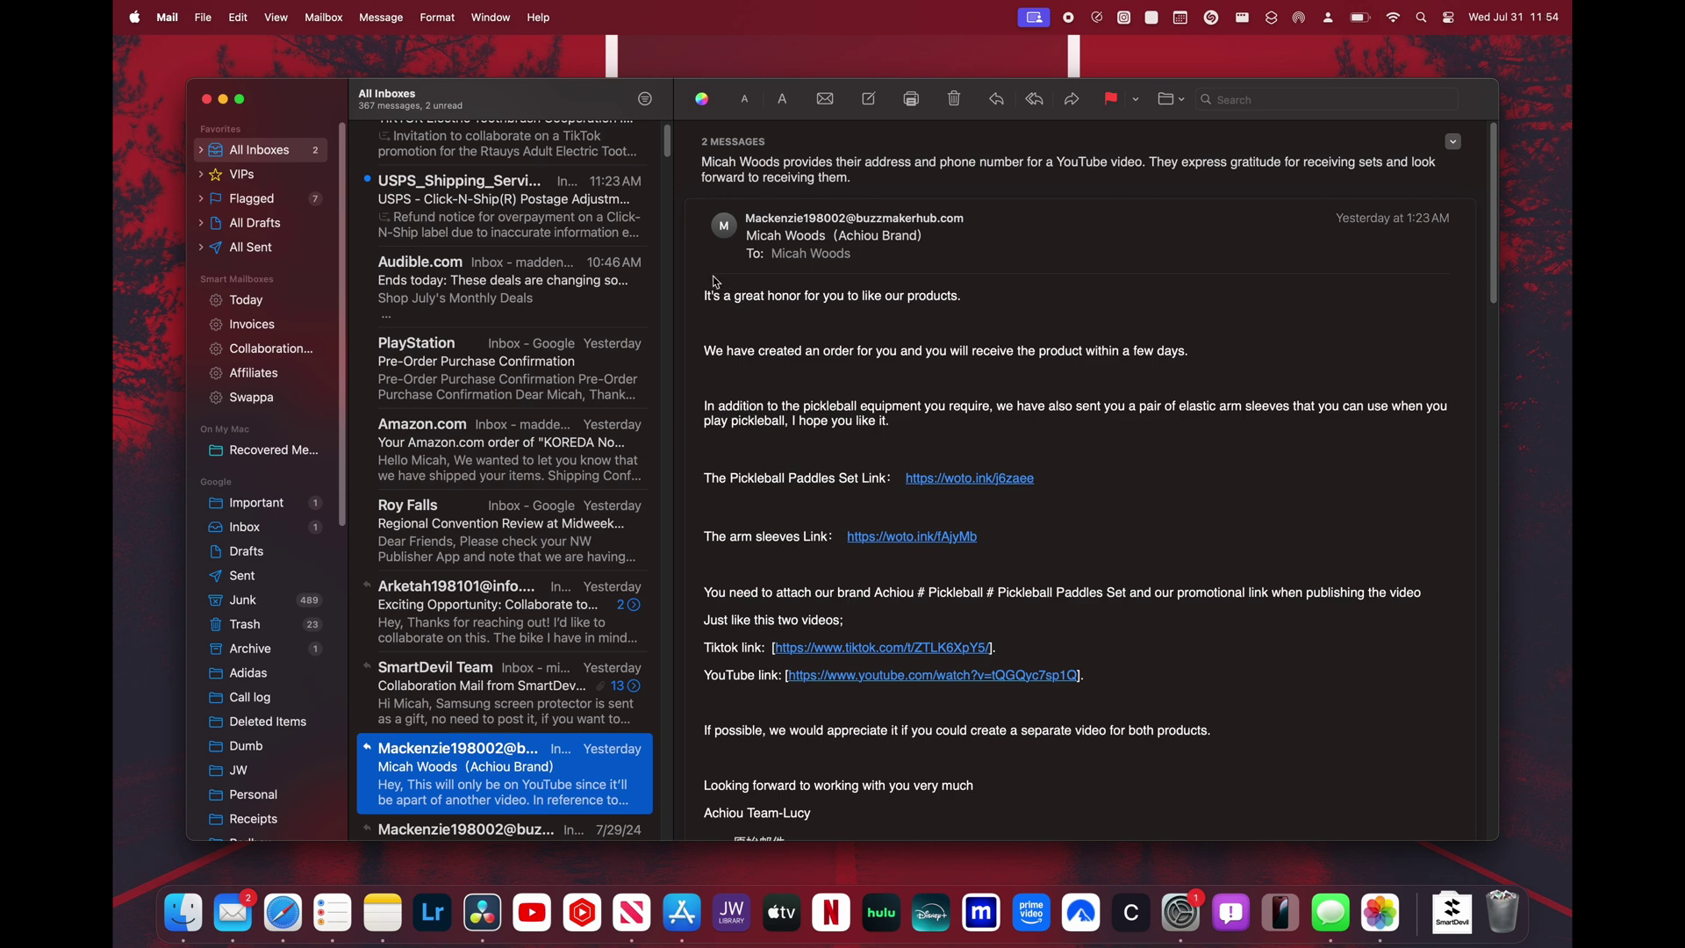
pyautogui.click(868, 98)
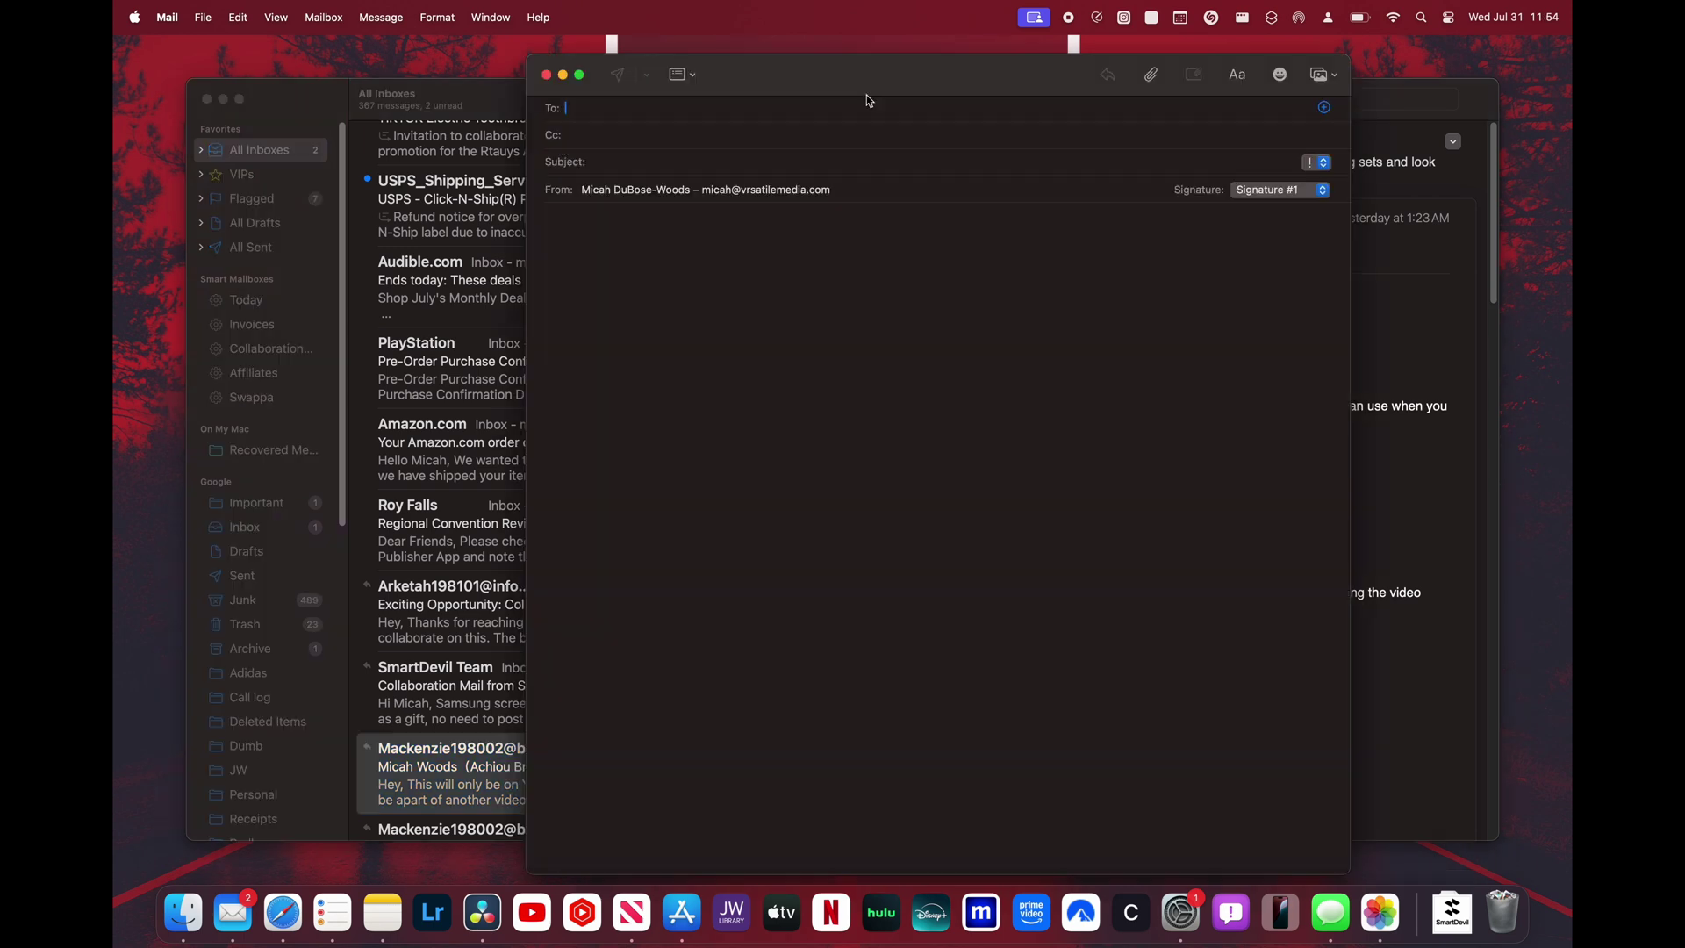
pyautogui.click(596, 233)
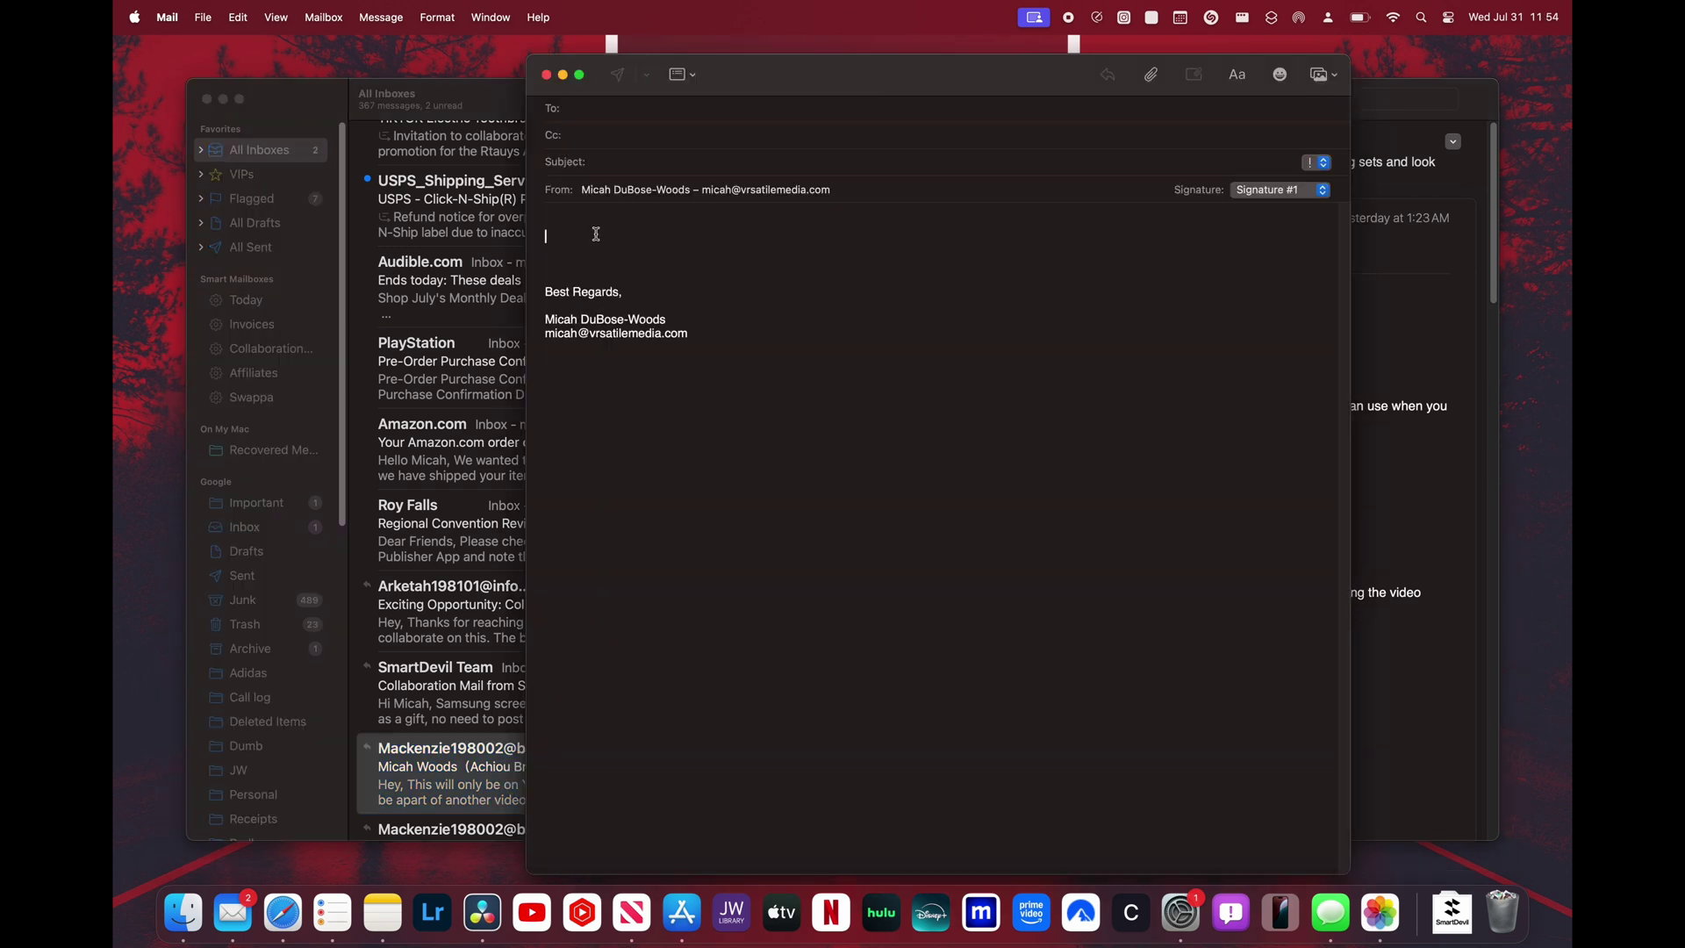
pyautogui.write('They ths')
pyautogui.write(' is me')
pyautogui.moveTo(638, 233); pyautogui.dragTo(551, 234)
pyautogui.click(548, 233)
pyautogui.keyDown('shift'); pyautogui.click(542, 235); pyautogui.keyUp('shift')
pyautogui.rightClick(572, 240)
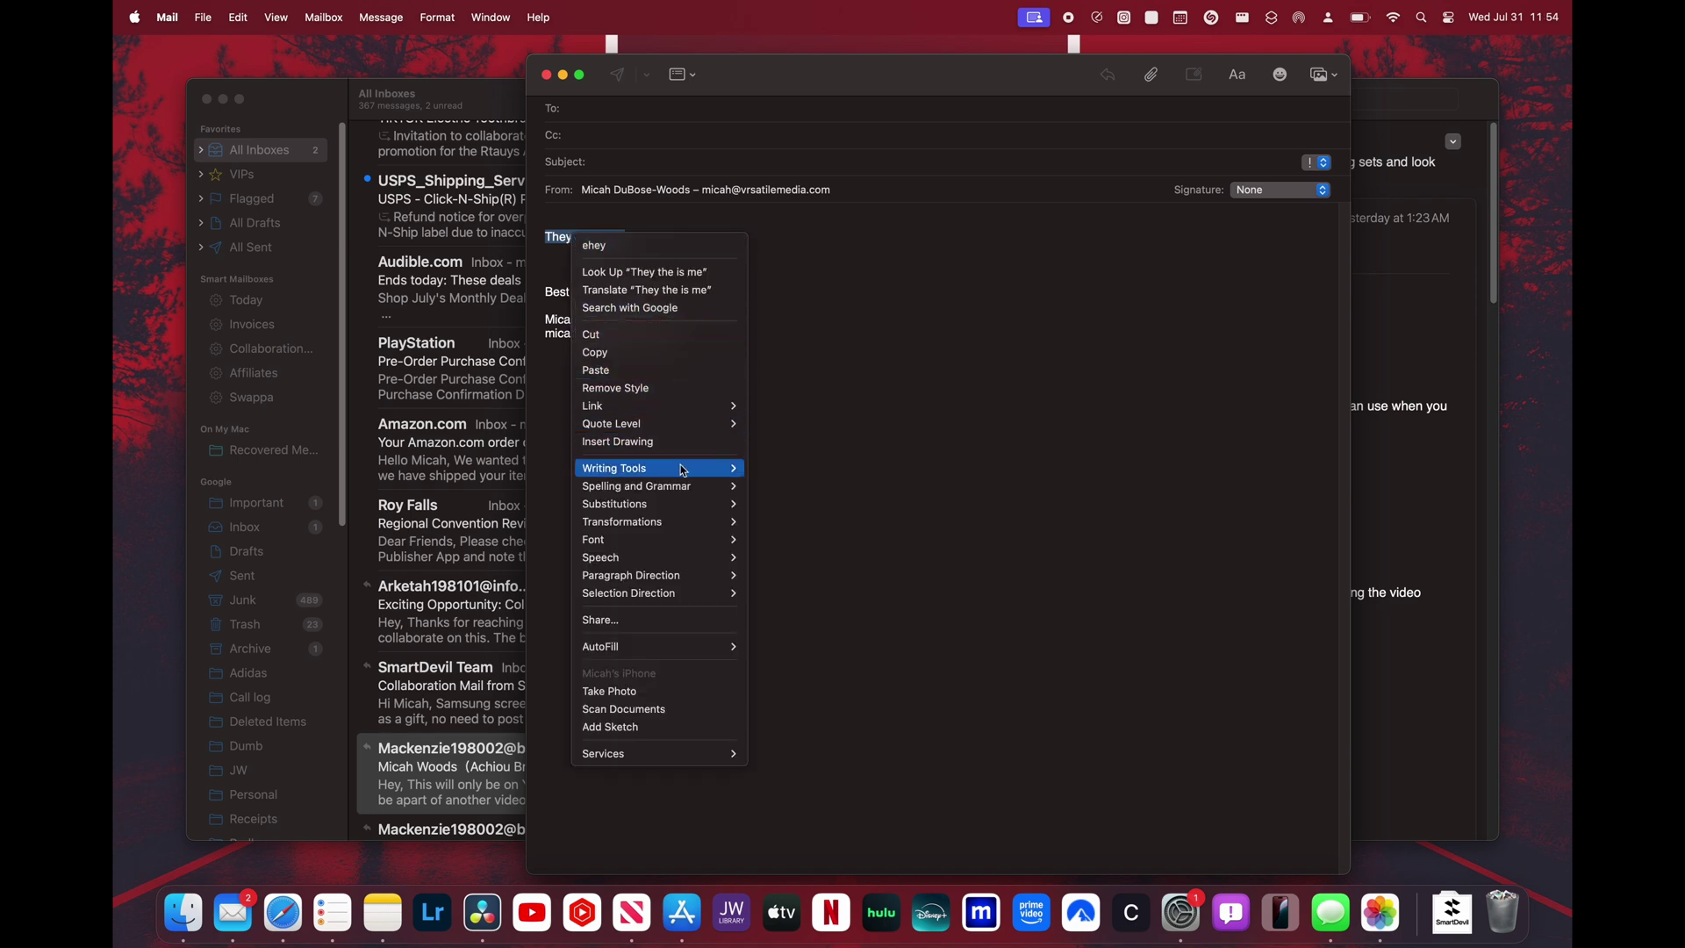
pyautogui.moveTo(702, 469)
pyautogui.click(797, 469)
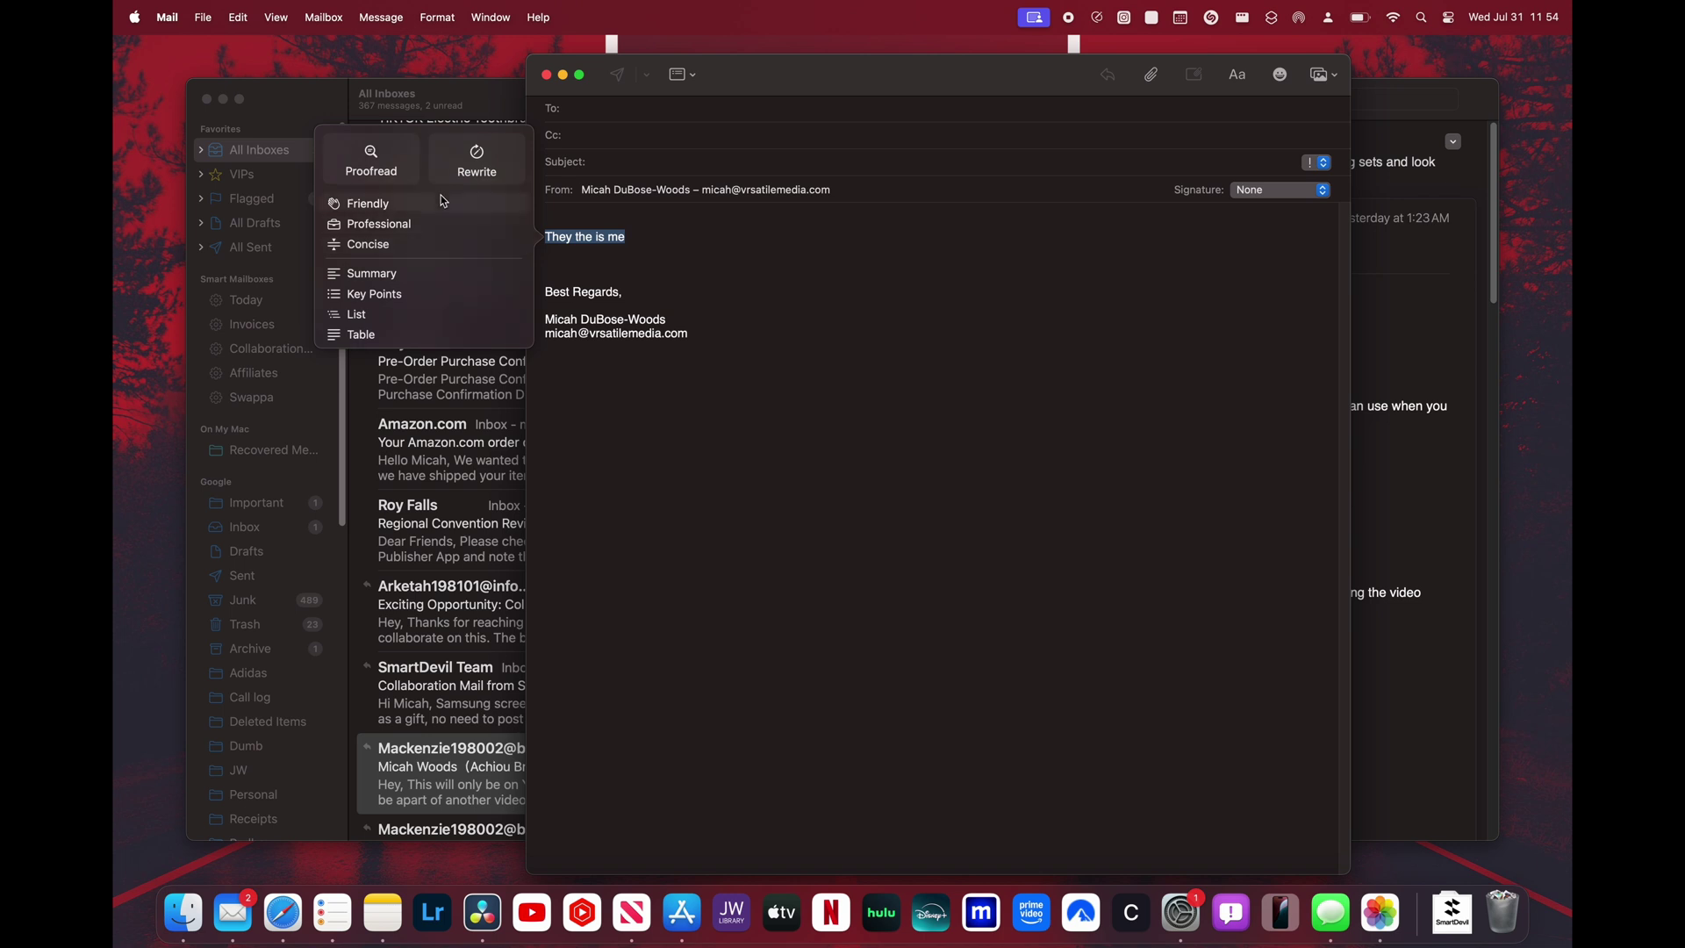
pyautogui.click(379, 166)
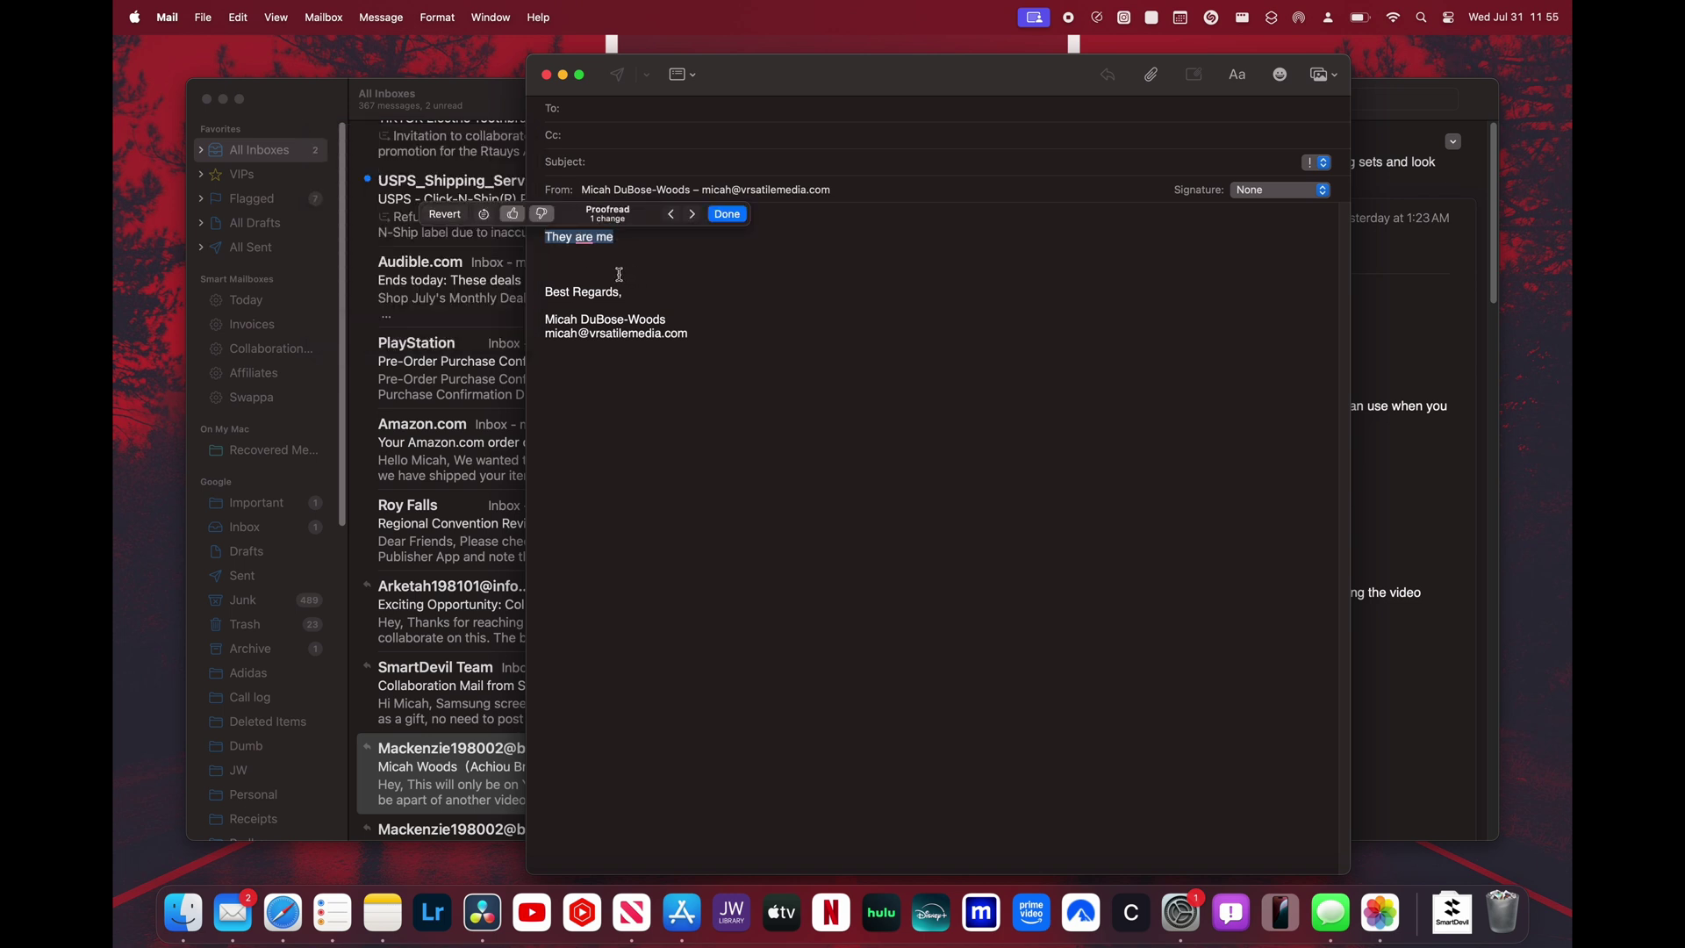
pyautogui.click(727, 214)
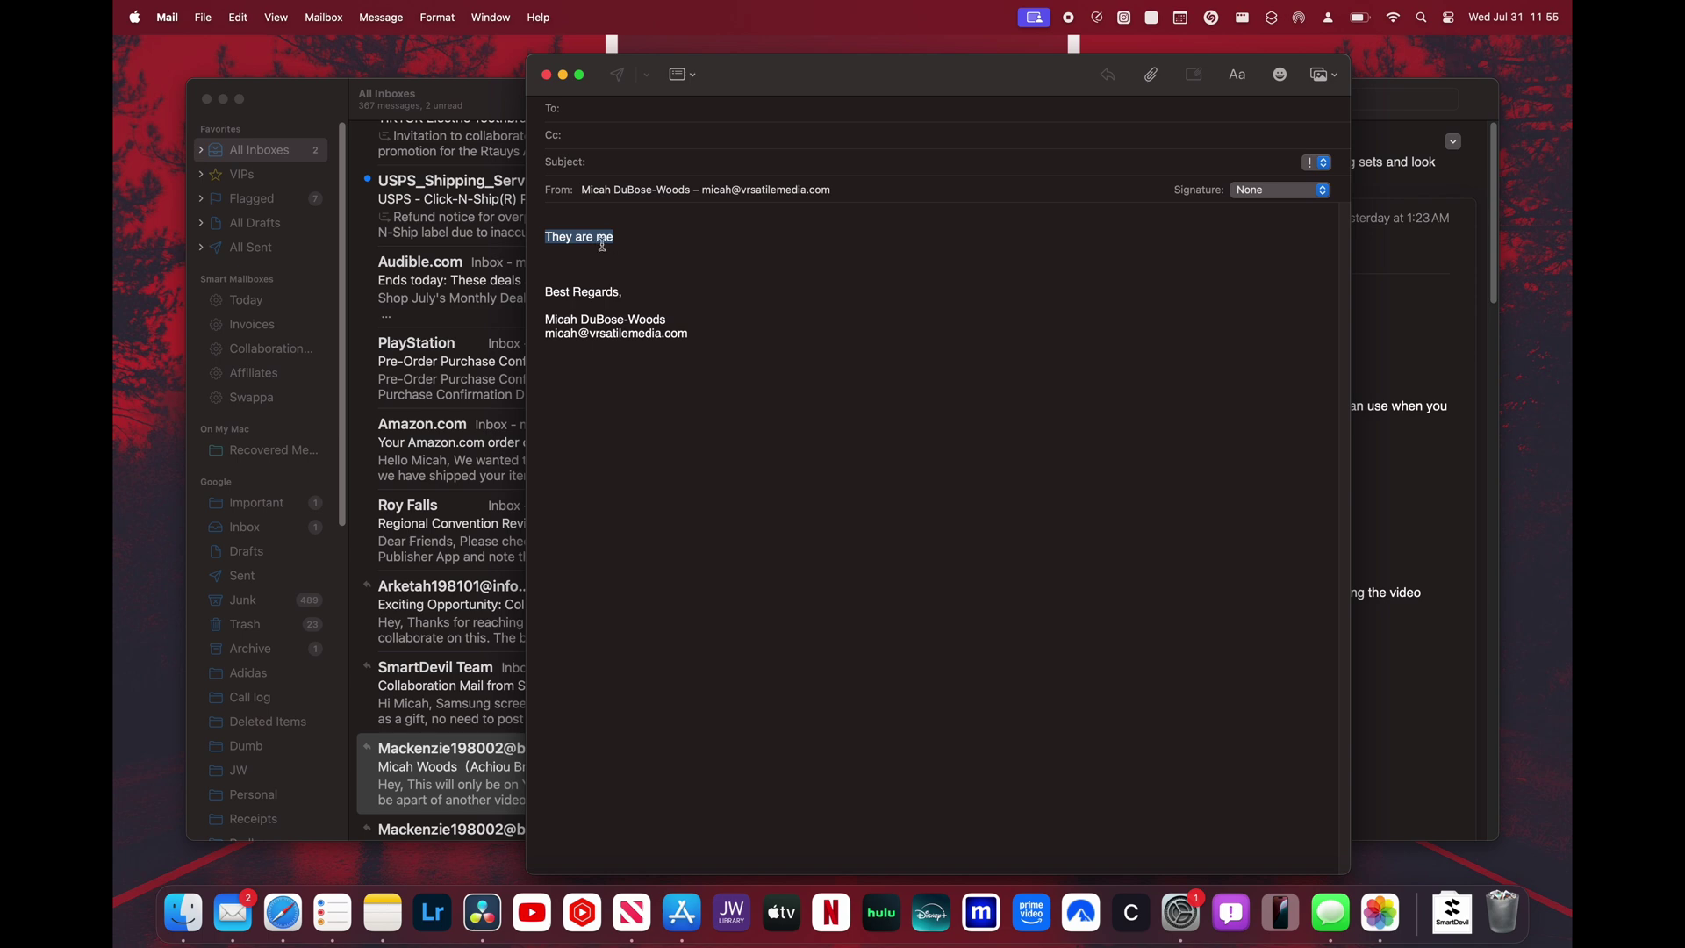
pyautogui.click(640, 235)
pyautogui.click(545, 74)
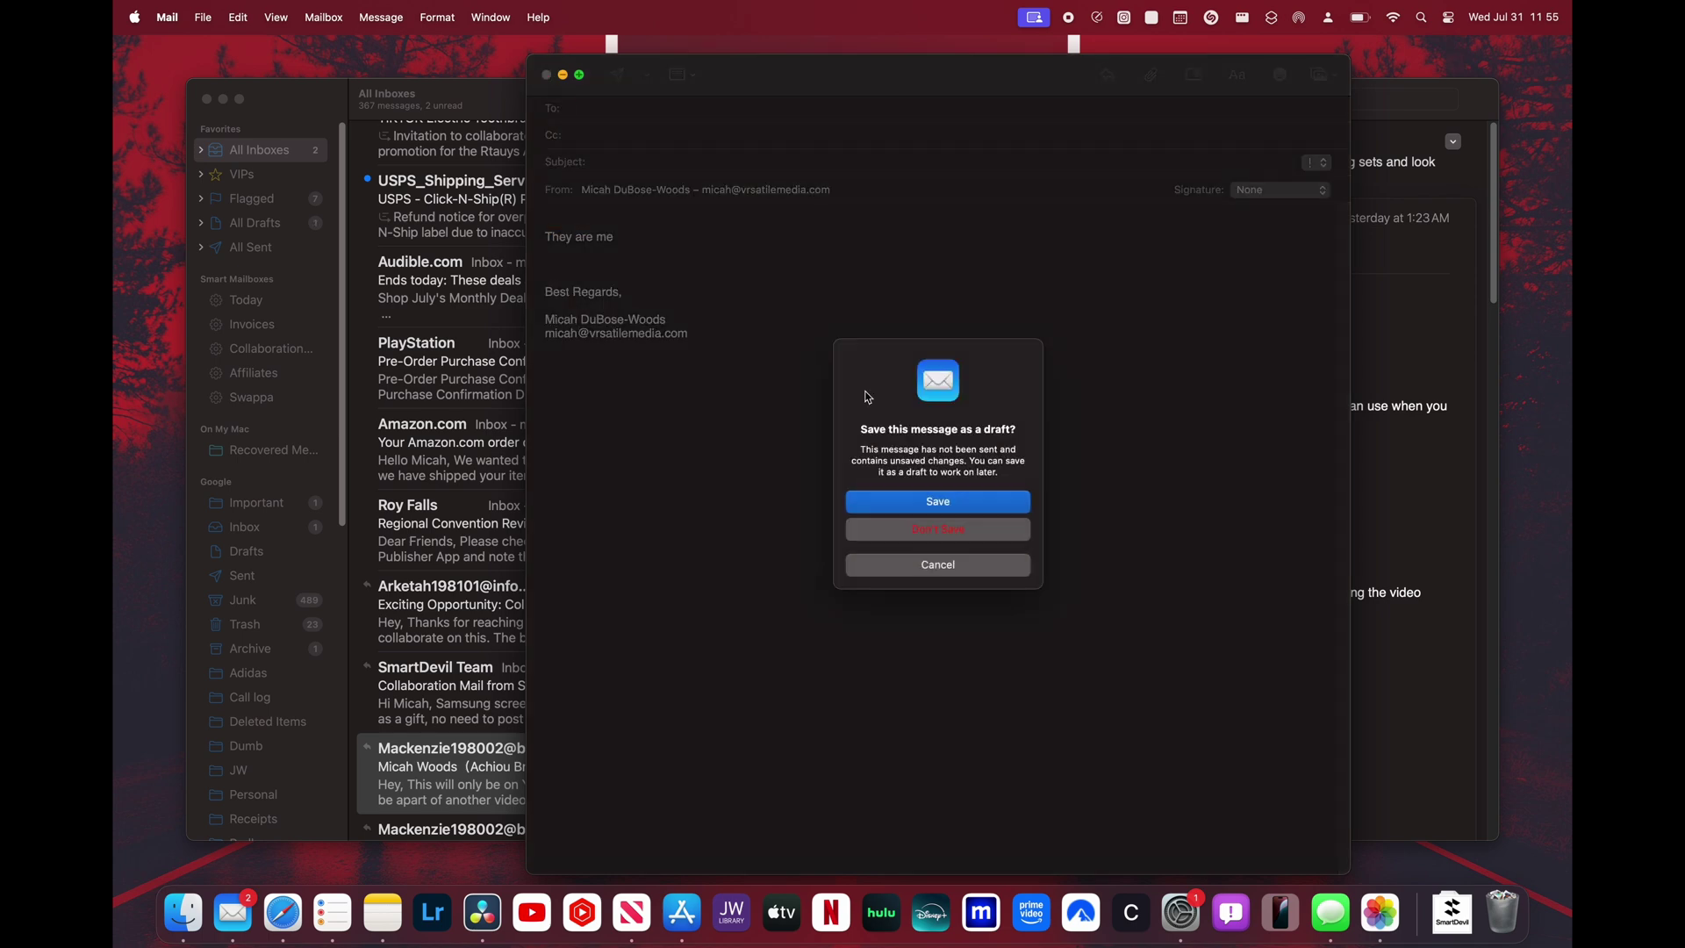
pyautogui.click(974, 530)
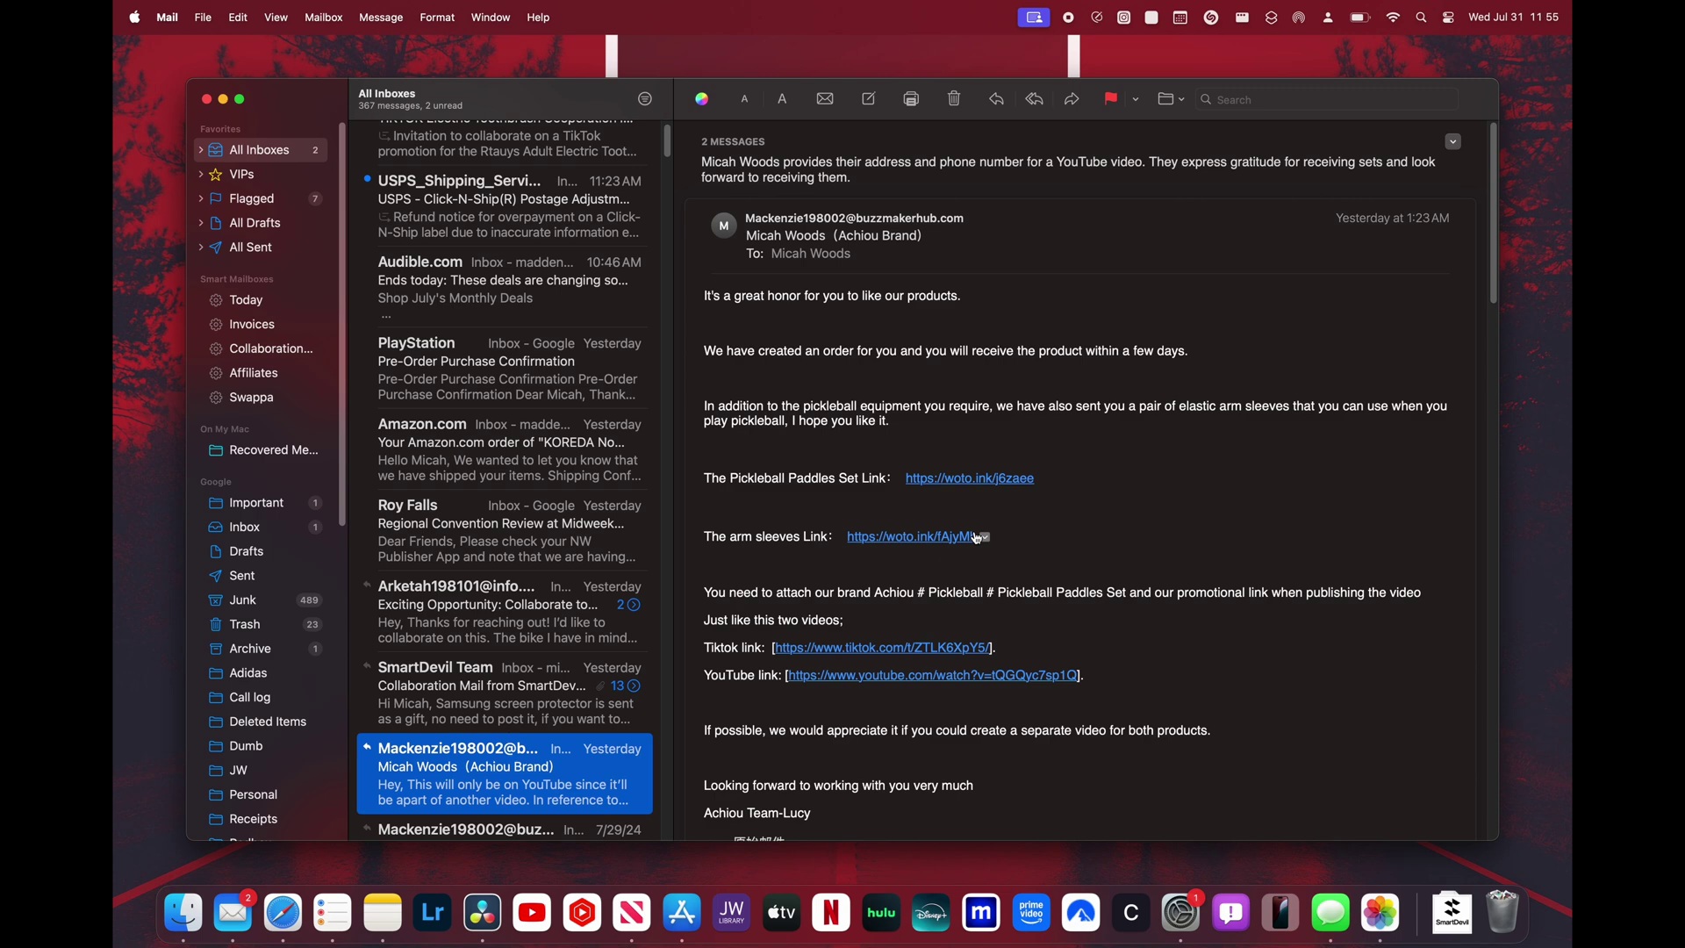
# - Minimize Mail, then insert the 'No problem!' smart reply in Messages without rewriting it
pyautogui.click(223, 99)
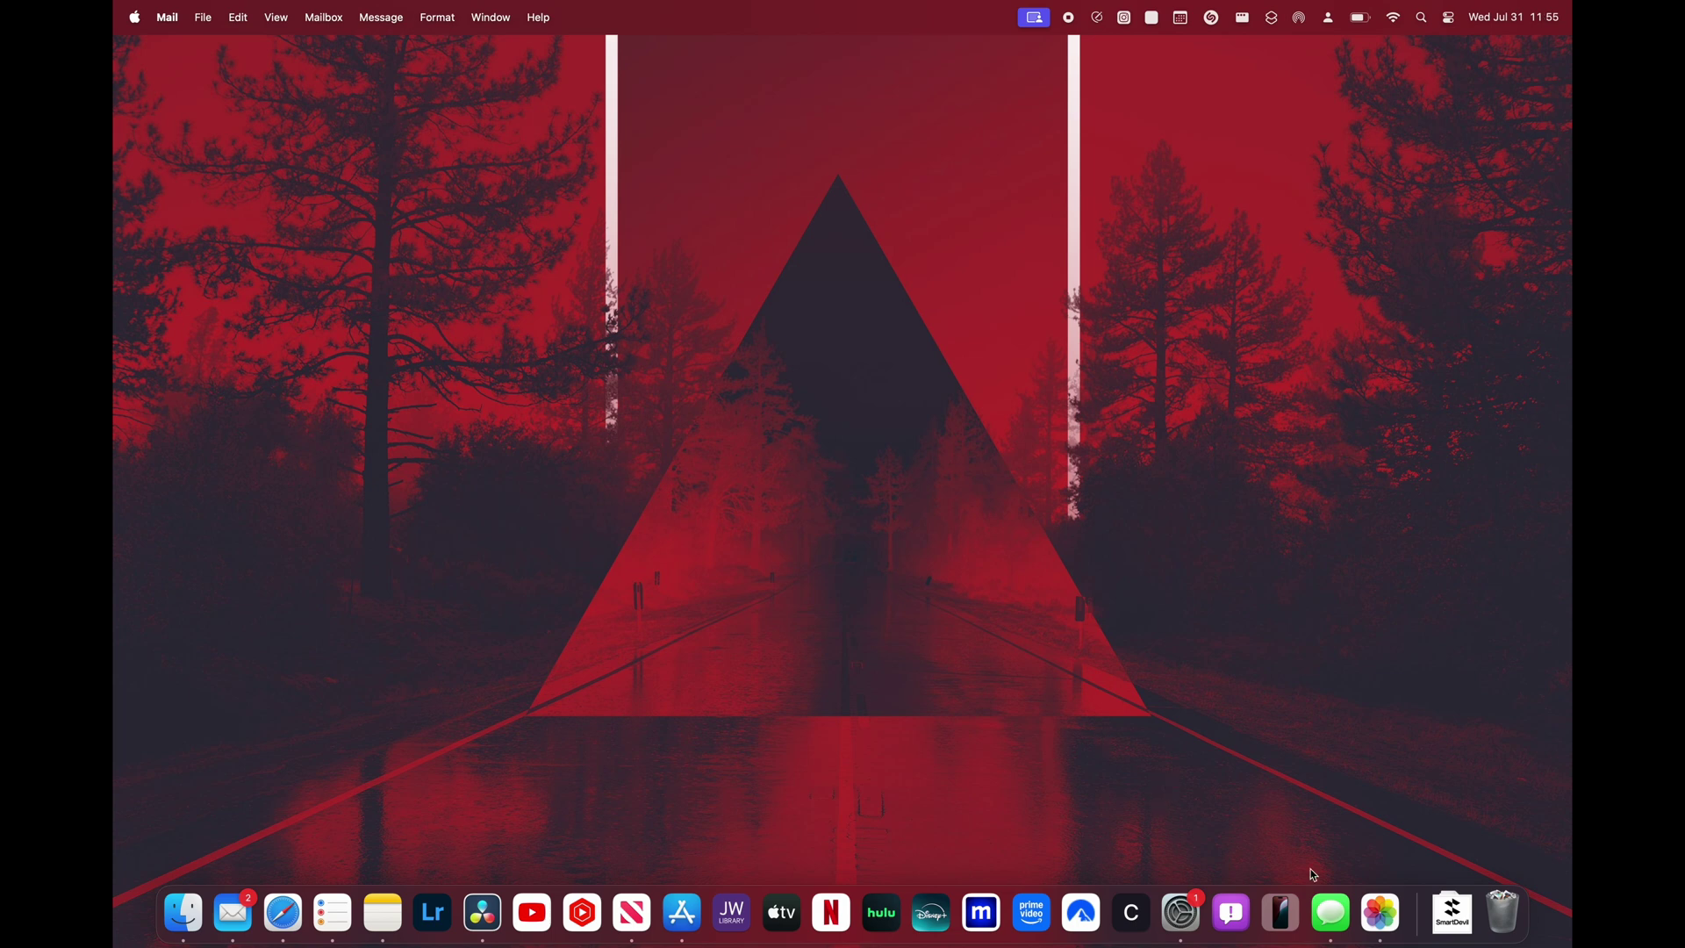
pyautogui.click(1330, 913)
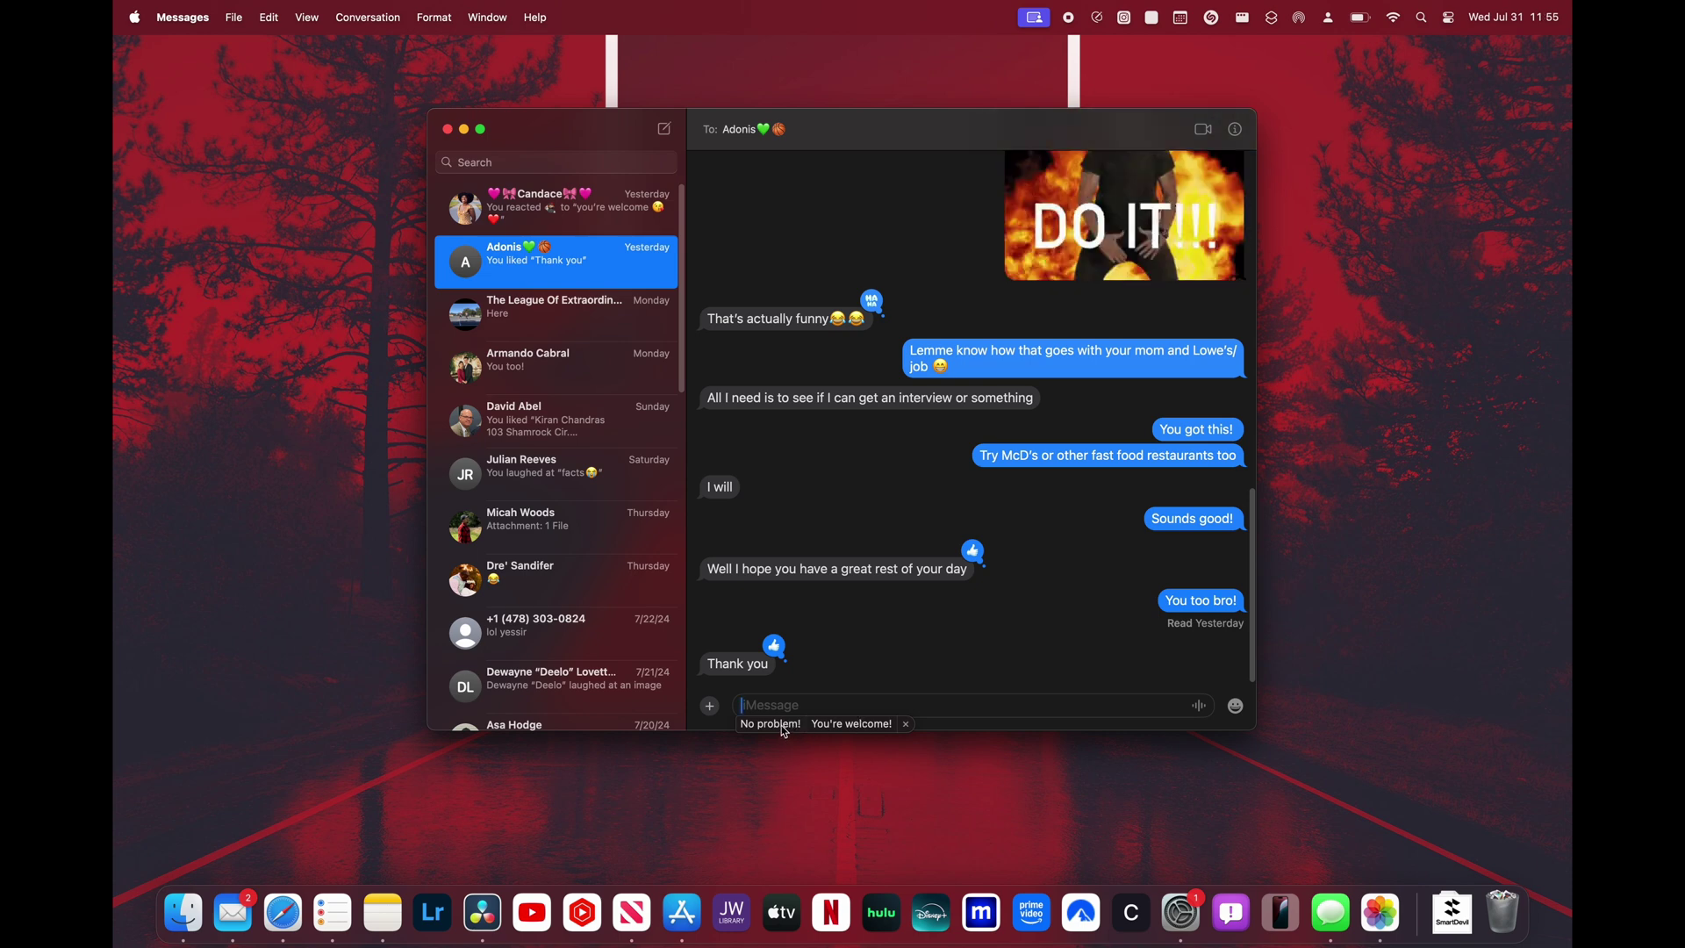
pyautogui.click(784, 725)
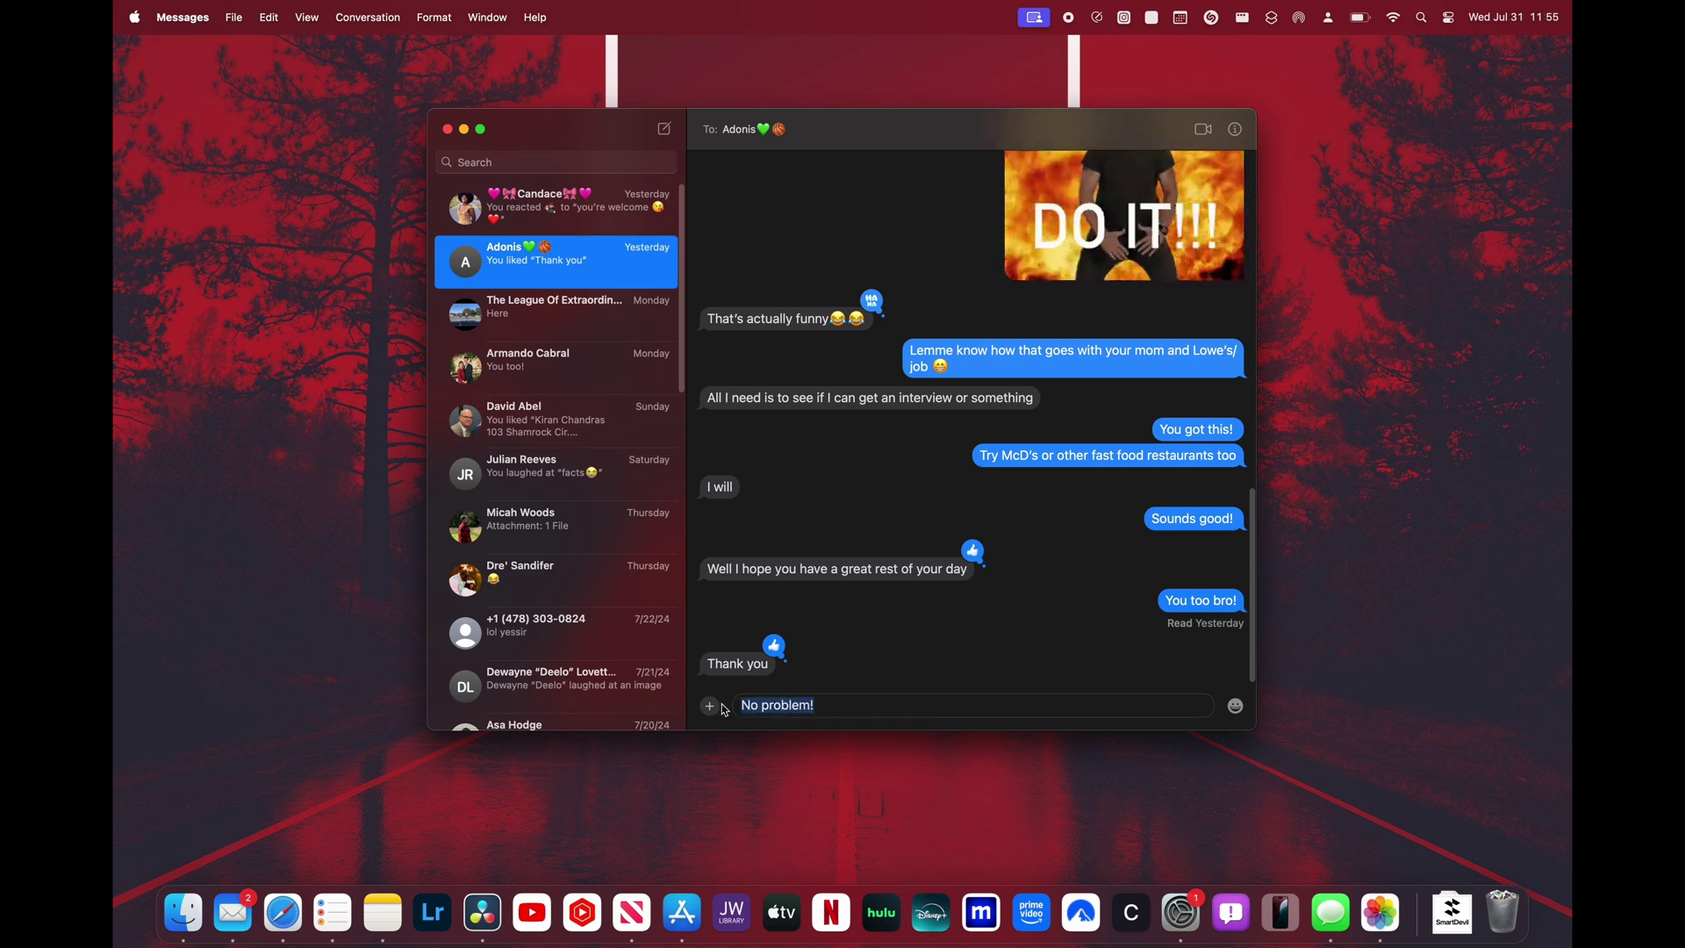
pyautogui.rightClick(765, 707)
pyautogui.moveTo(867, 667)
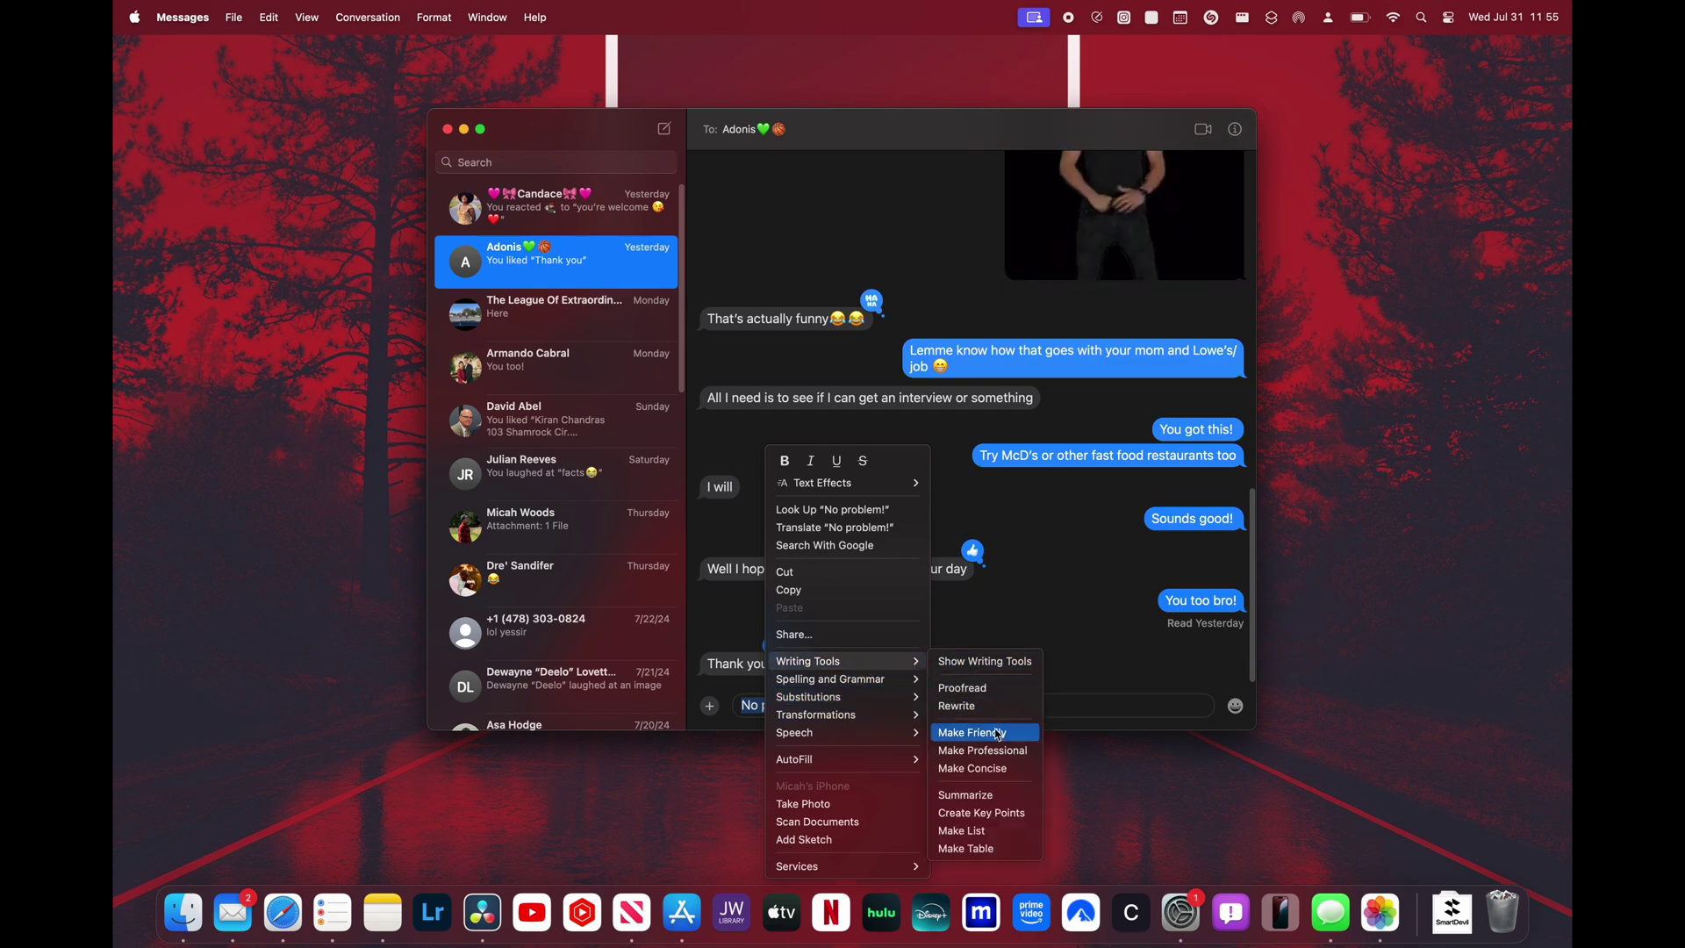
pyautogui.click(1069, 709)
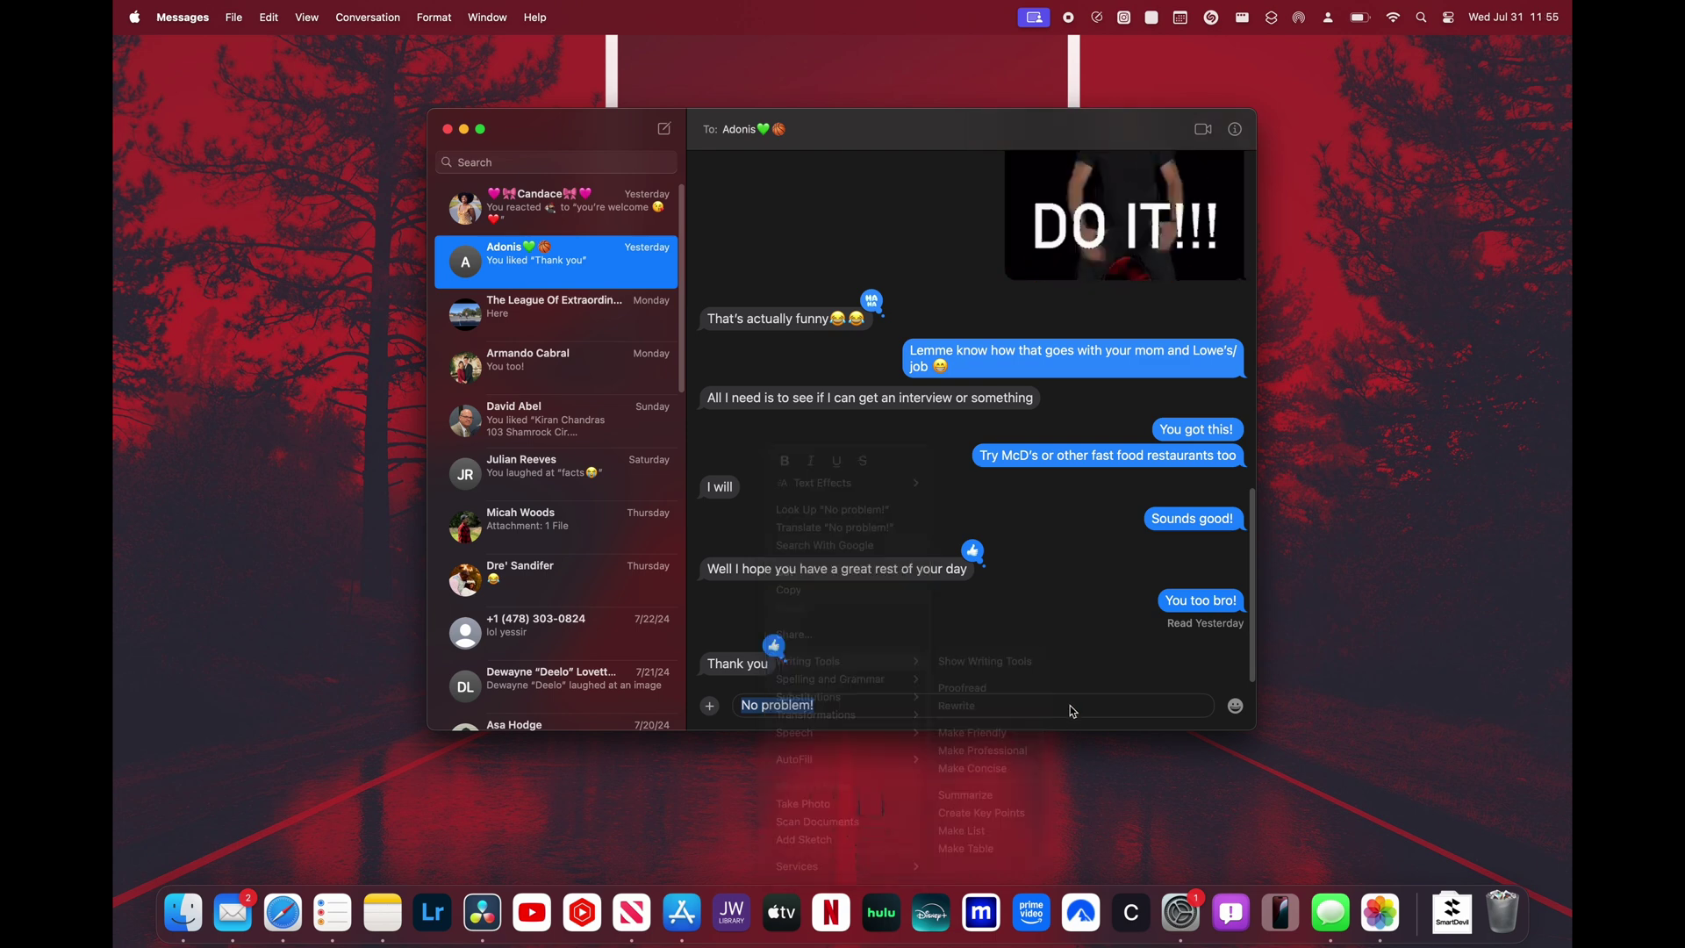
pyautogui.click(1088, 706)
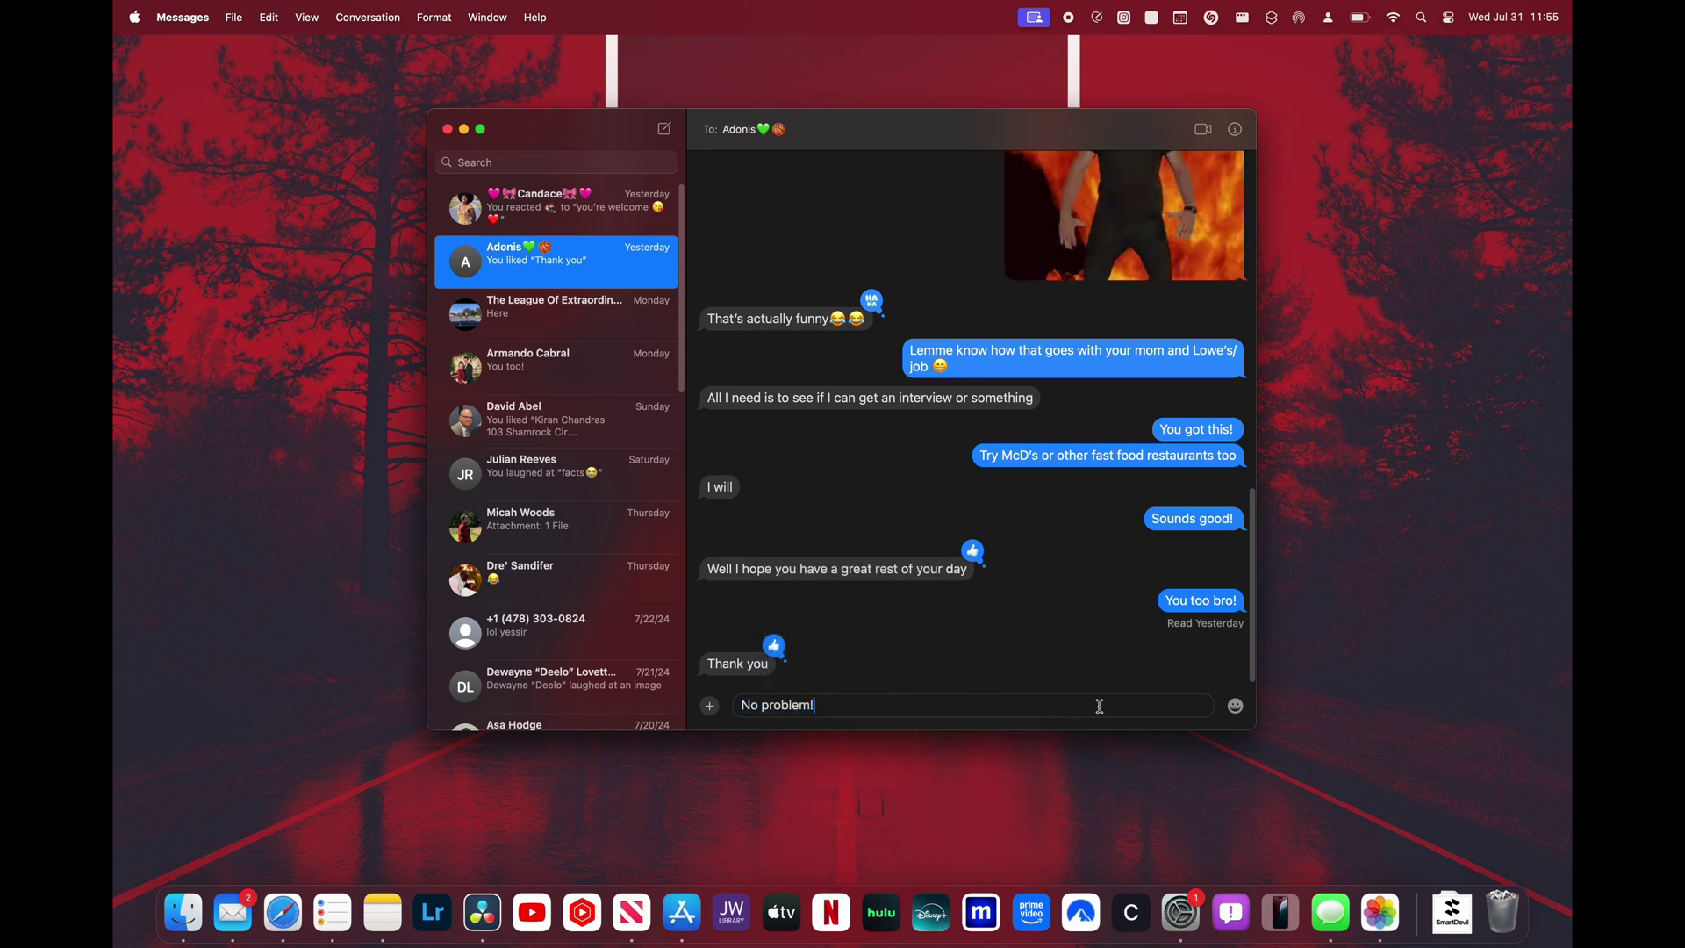
pyautogui.click(1236, 707)
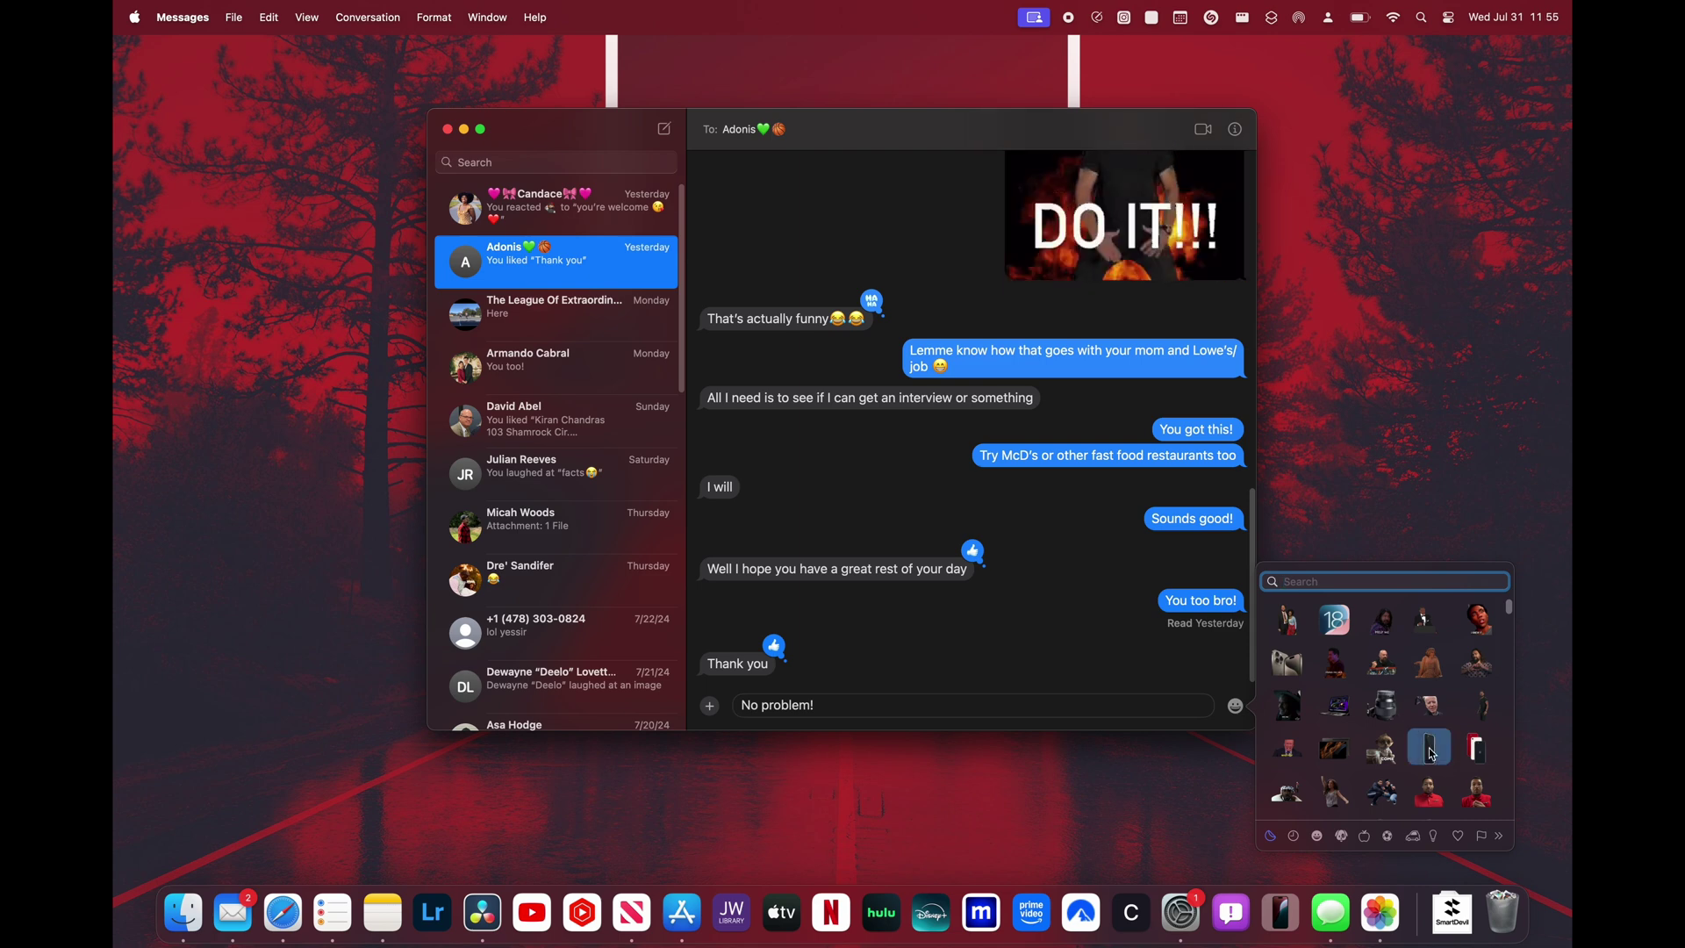
pyautogui.click(860, 724)
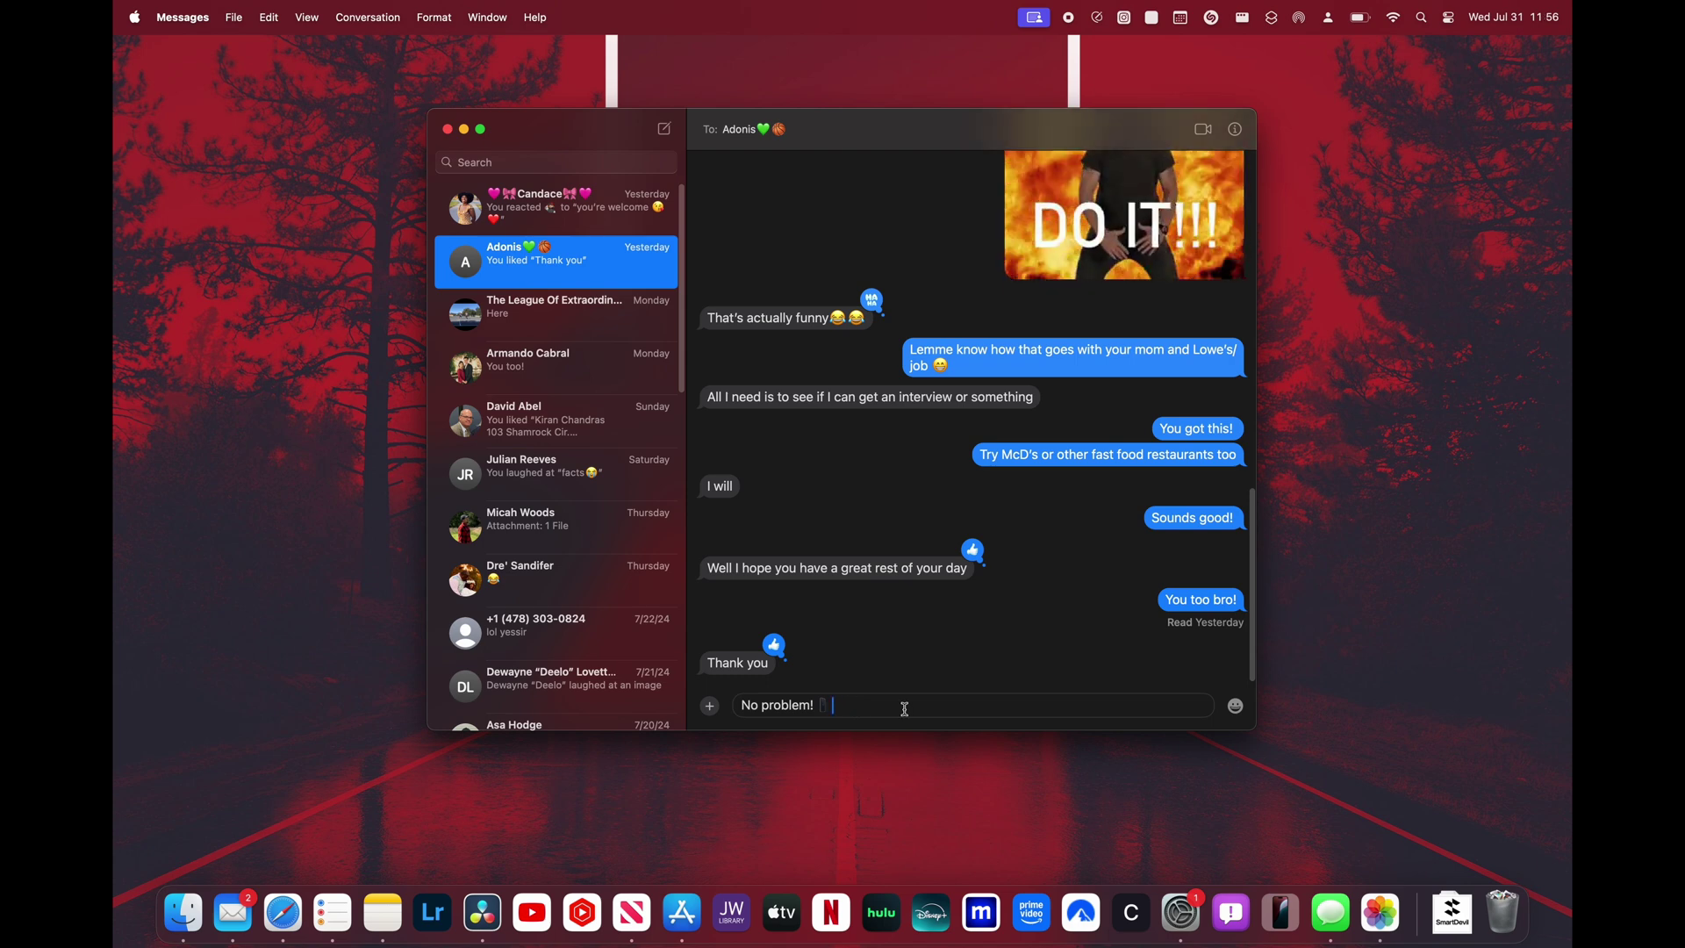
pyautogui.click(1236, 706)
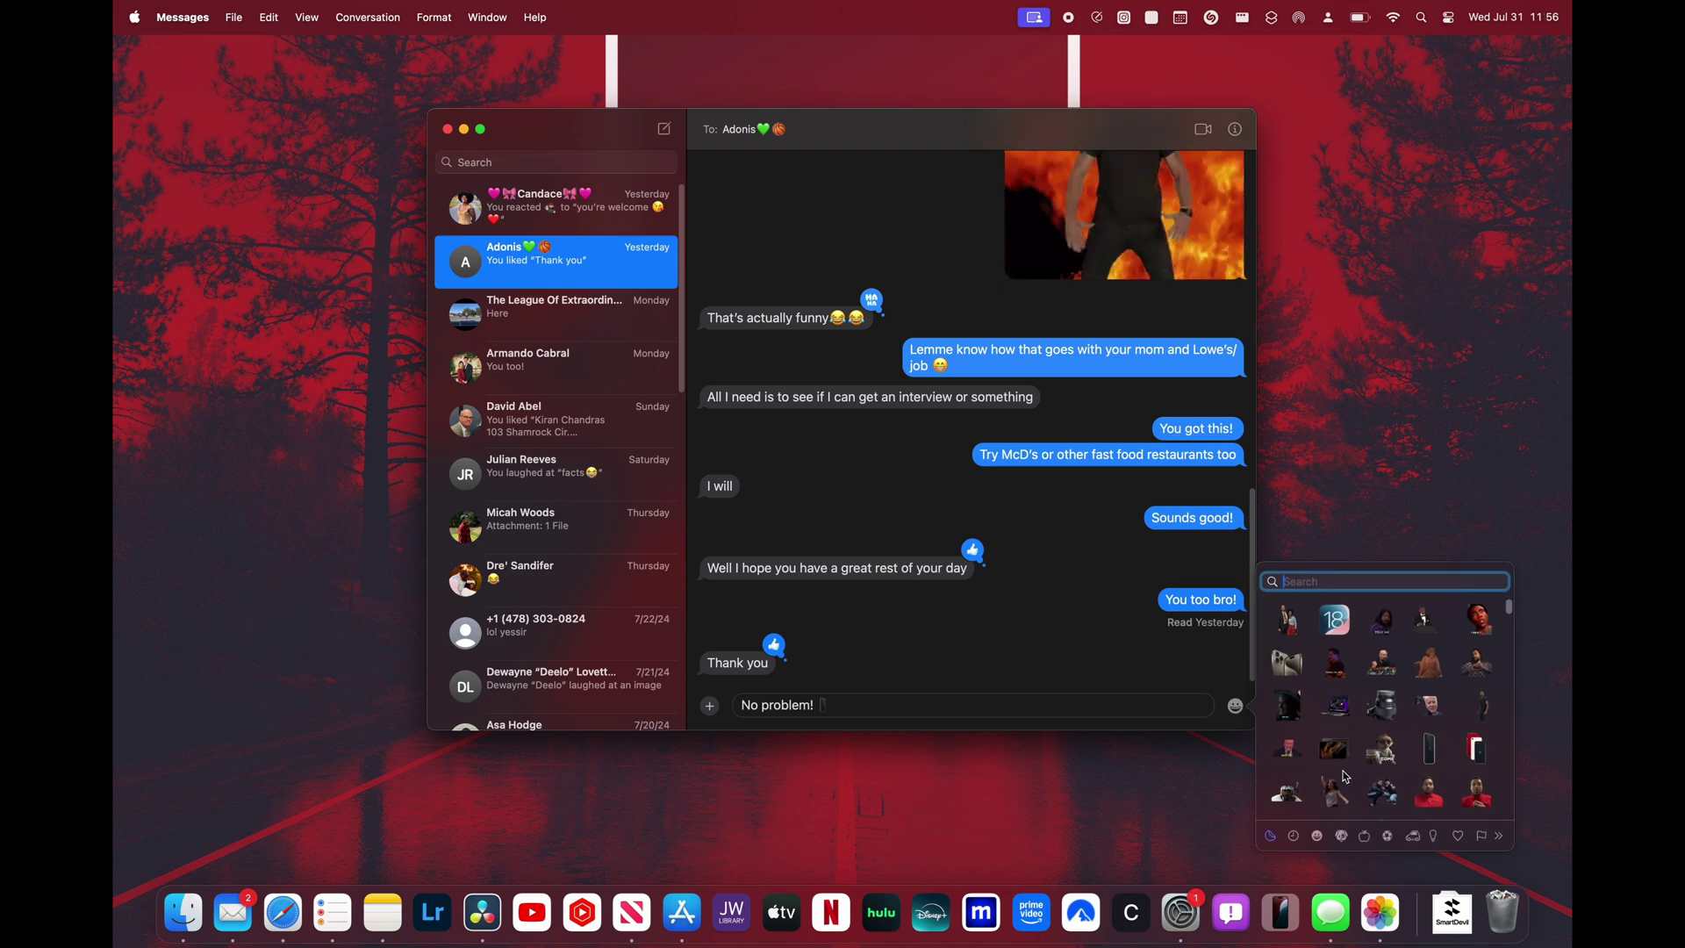
pyautogui.scroll(-4, 1357, 769)
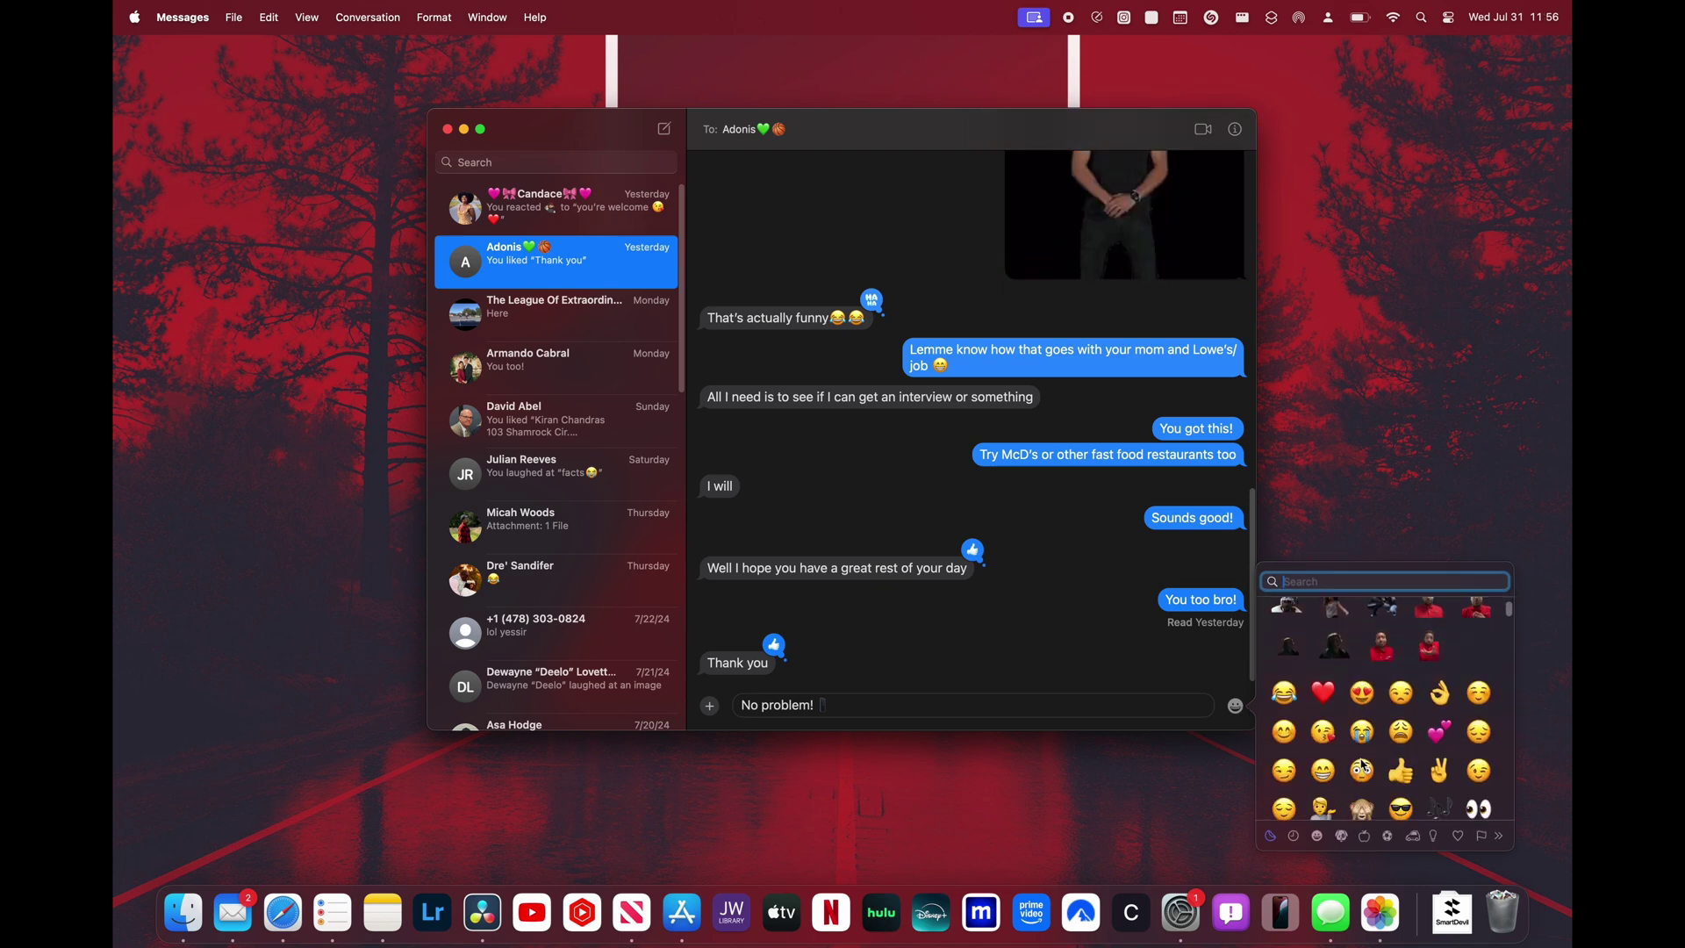
pyautogui.scroll(-10, 1363, 767)
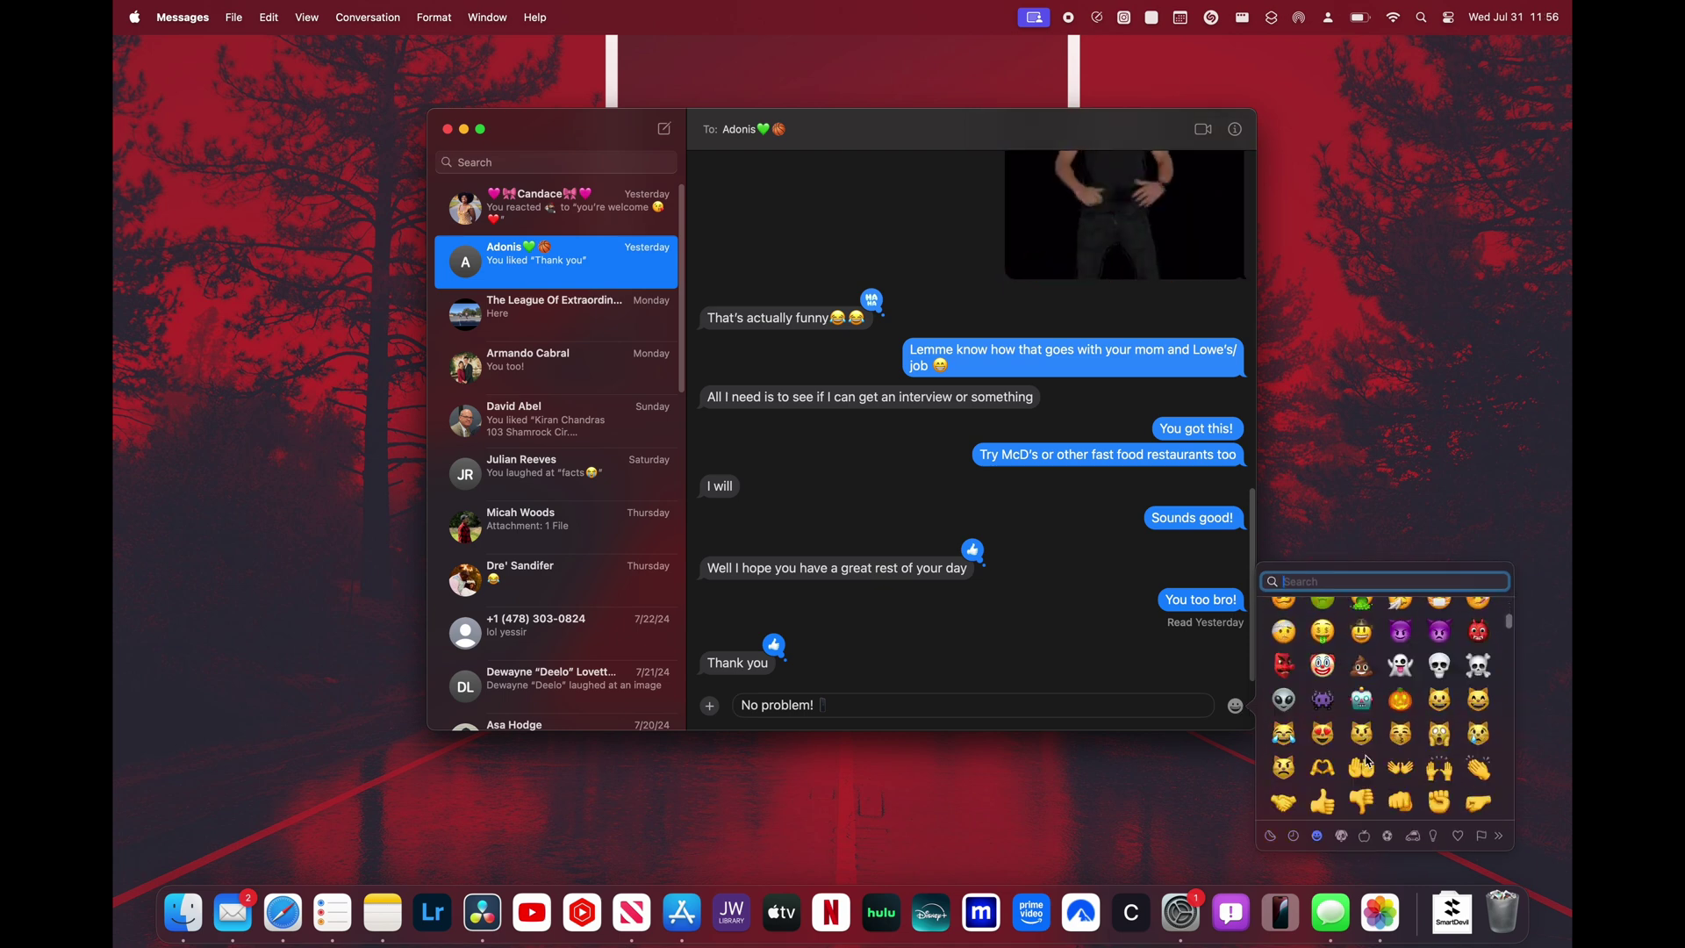
pyautogui.scroll(-15, 1366, 762)
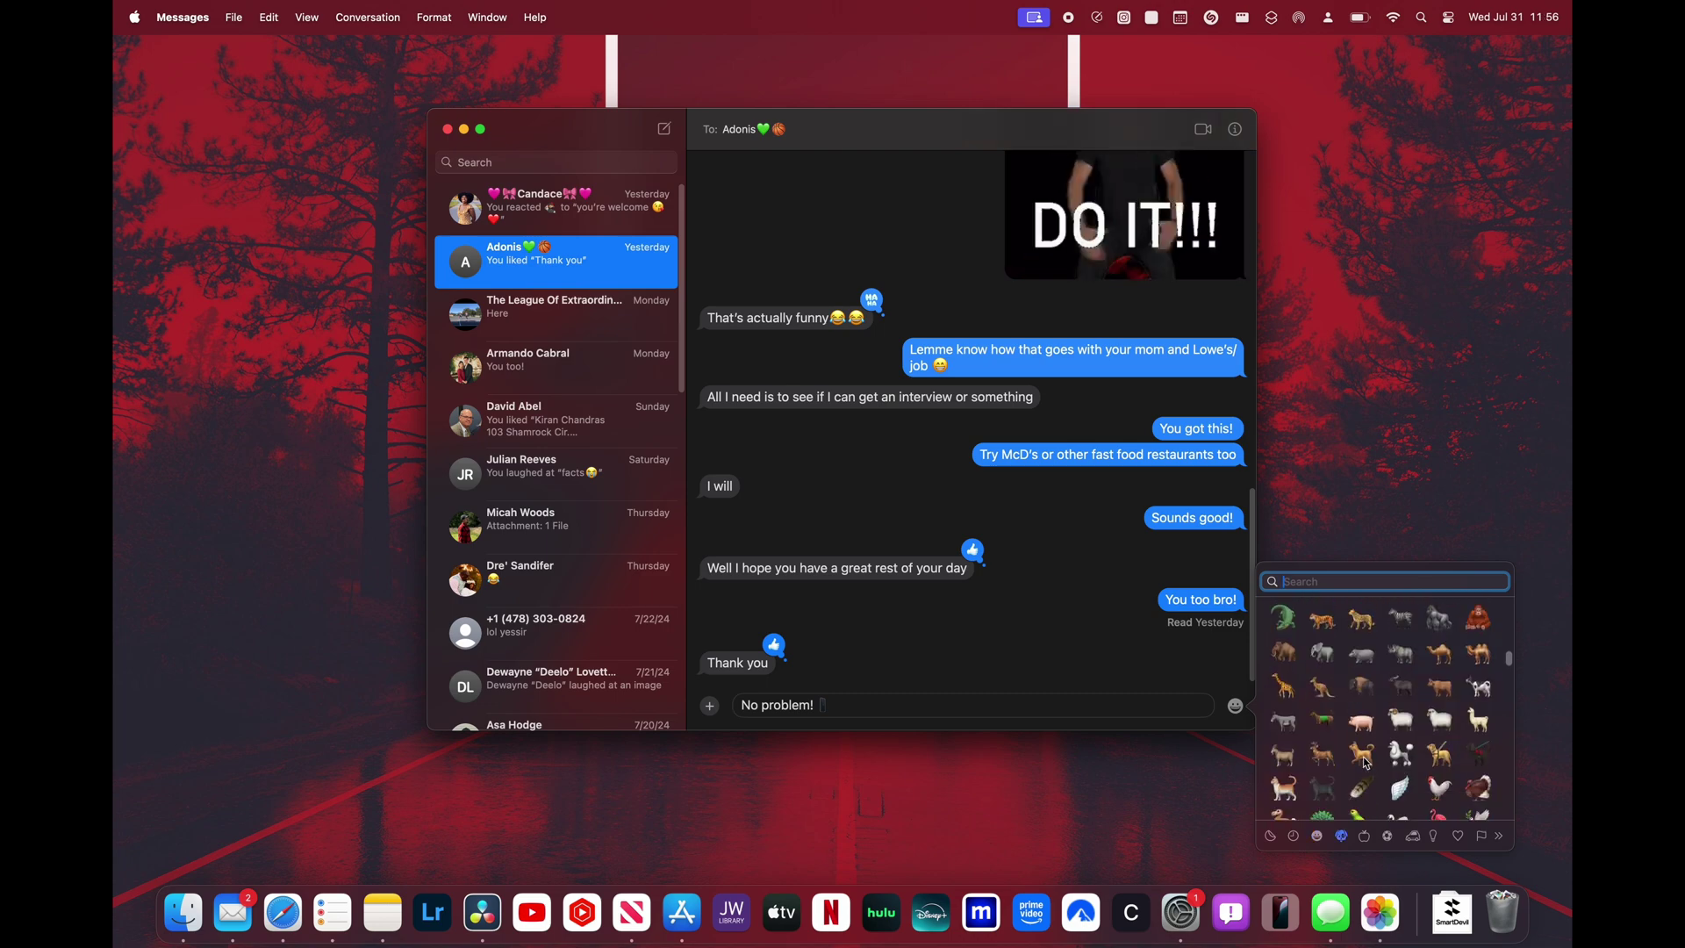
pyautogui.scroll(-15, 1366, 762)
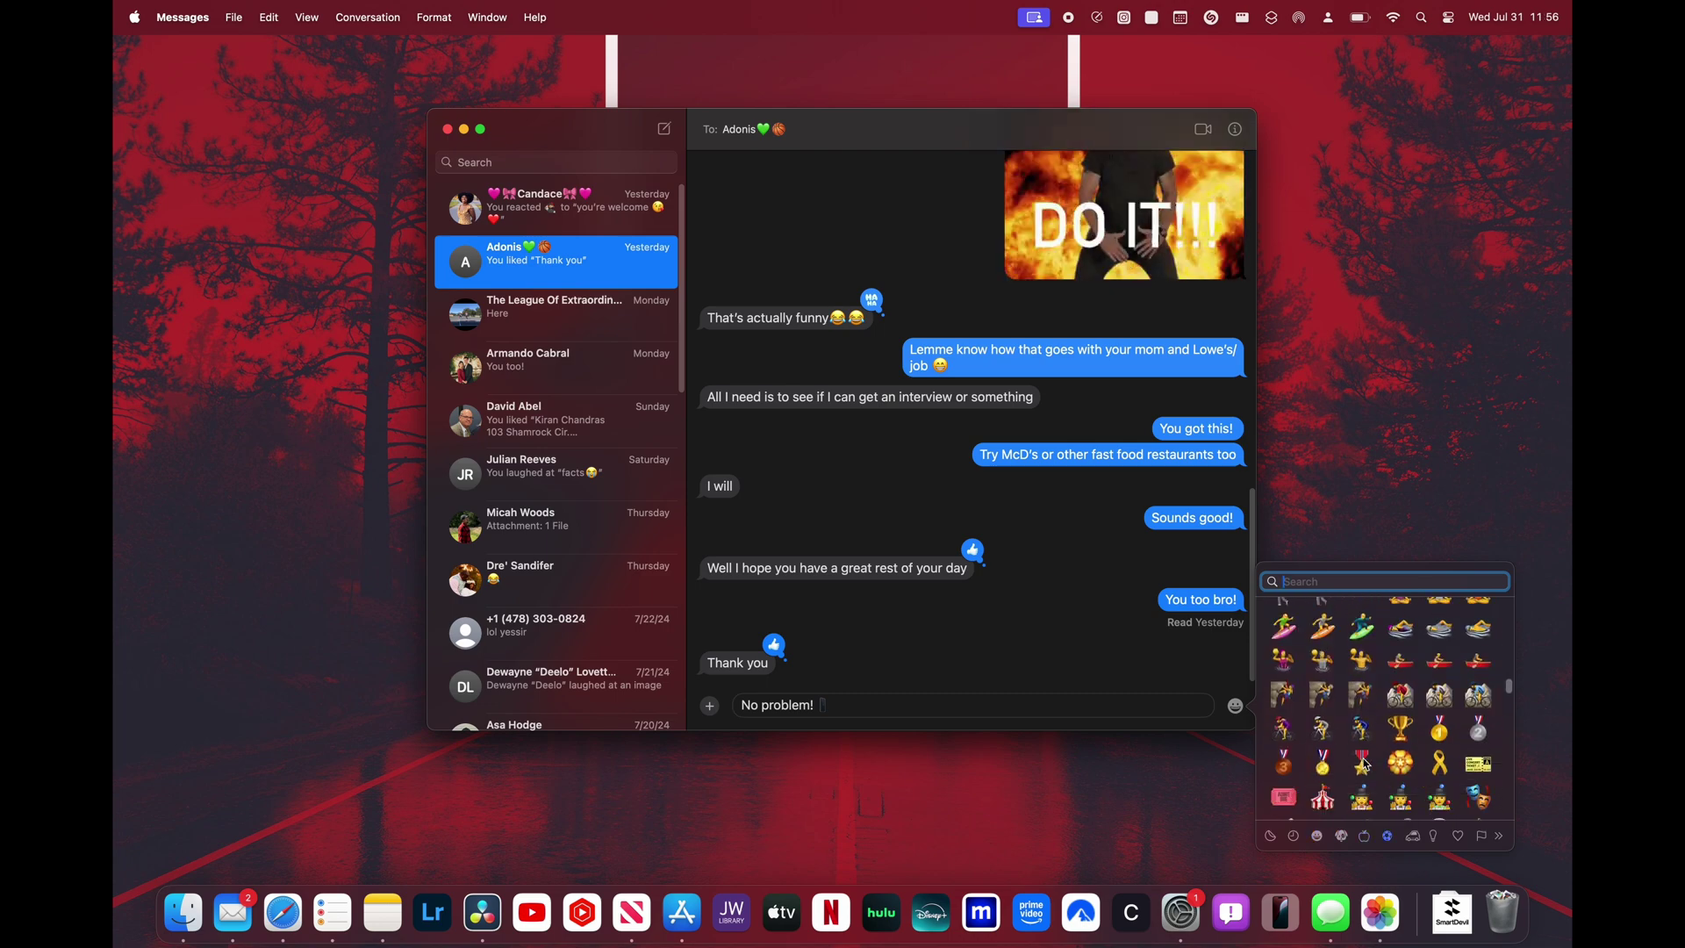
pyautogui.scroll(-15, 1367, 765)
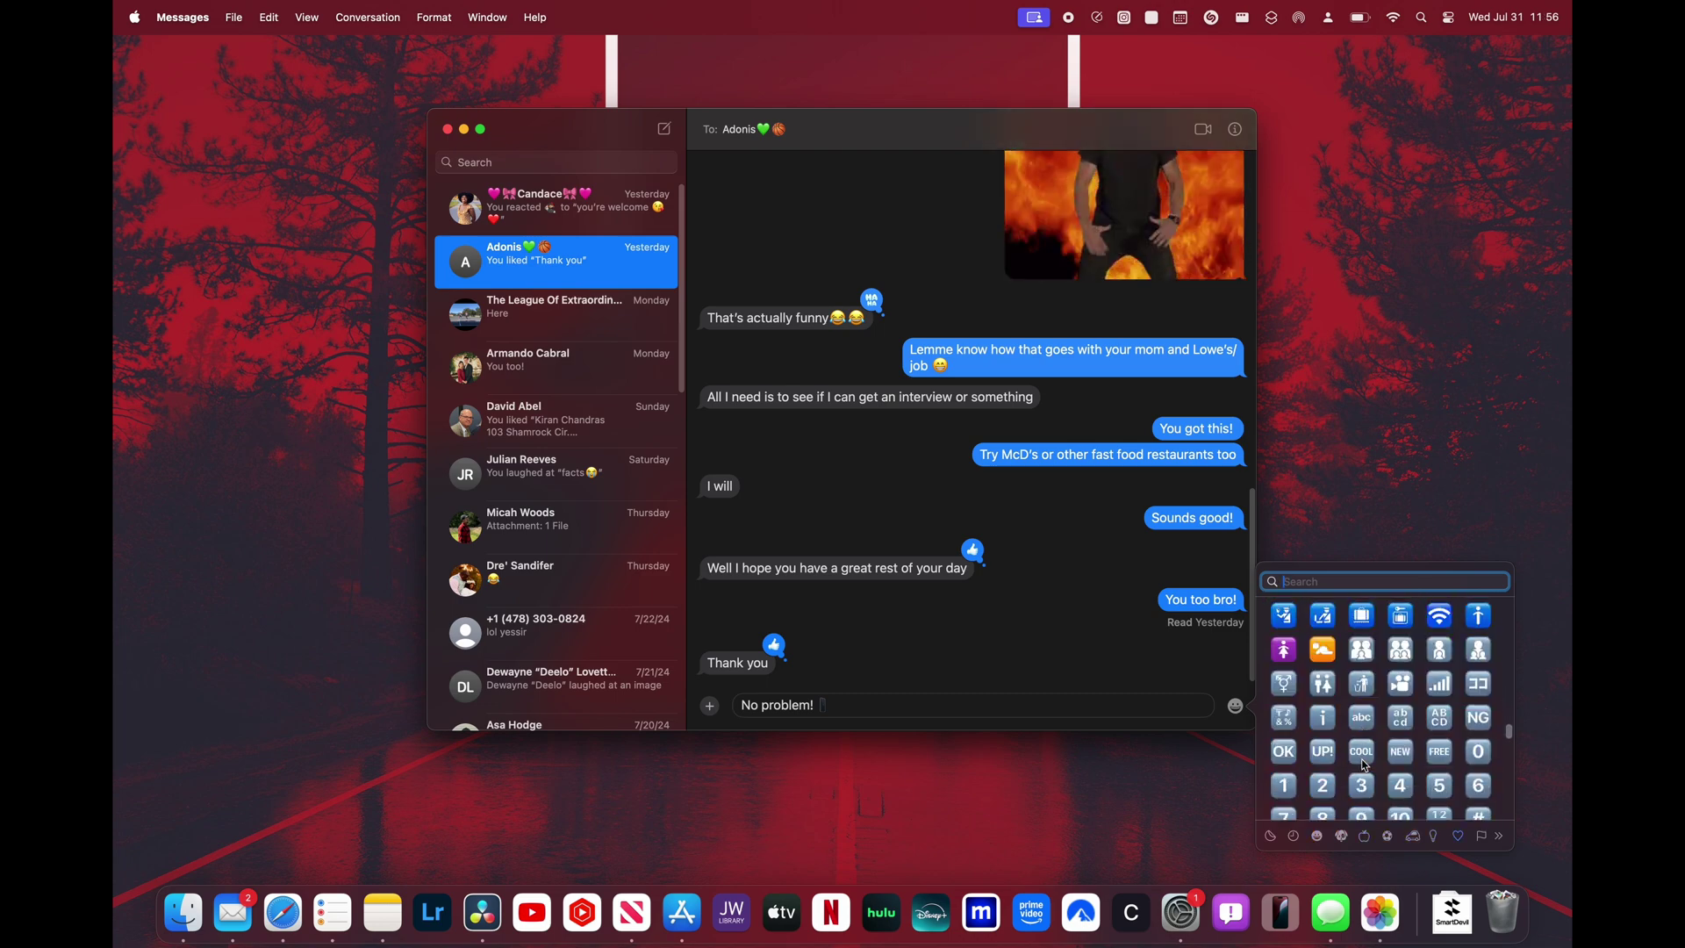
pyautogui.scroll(-15, 1366, 765)
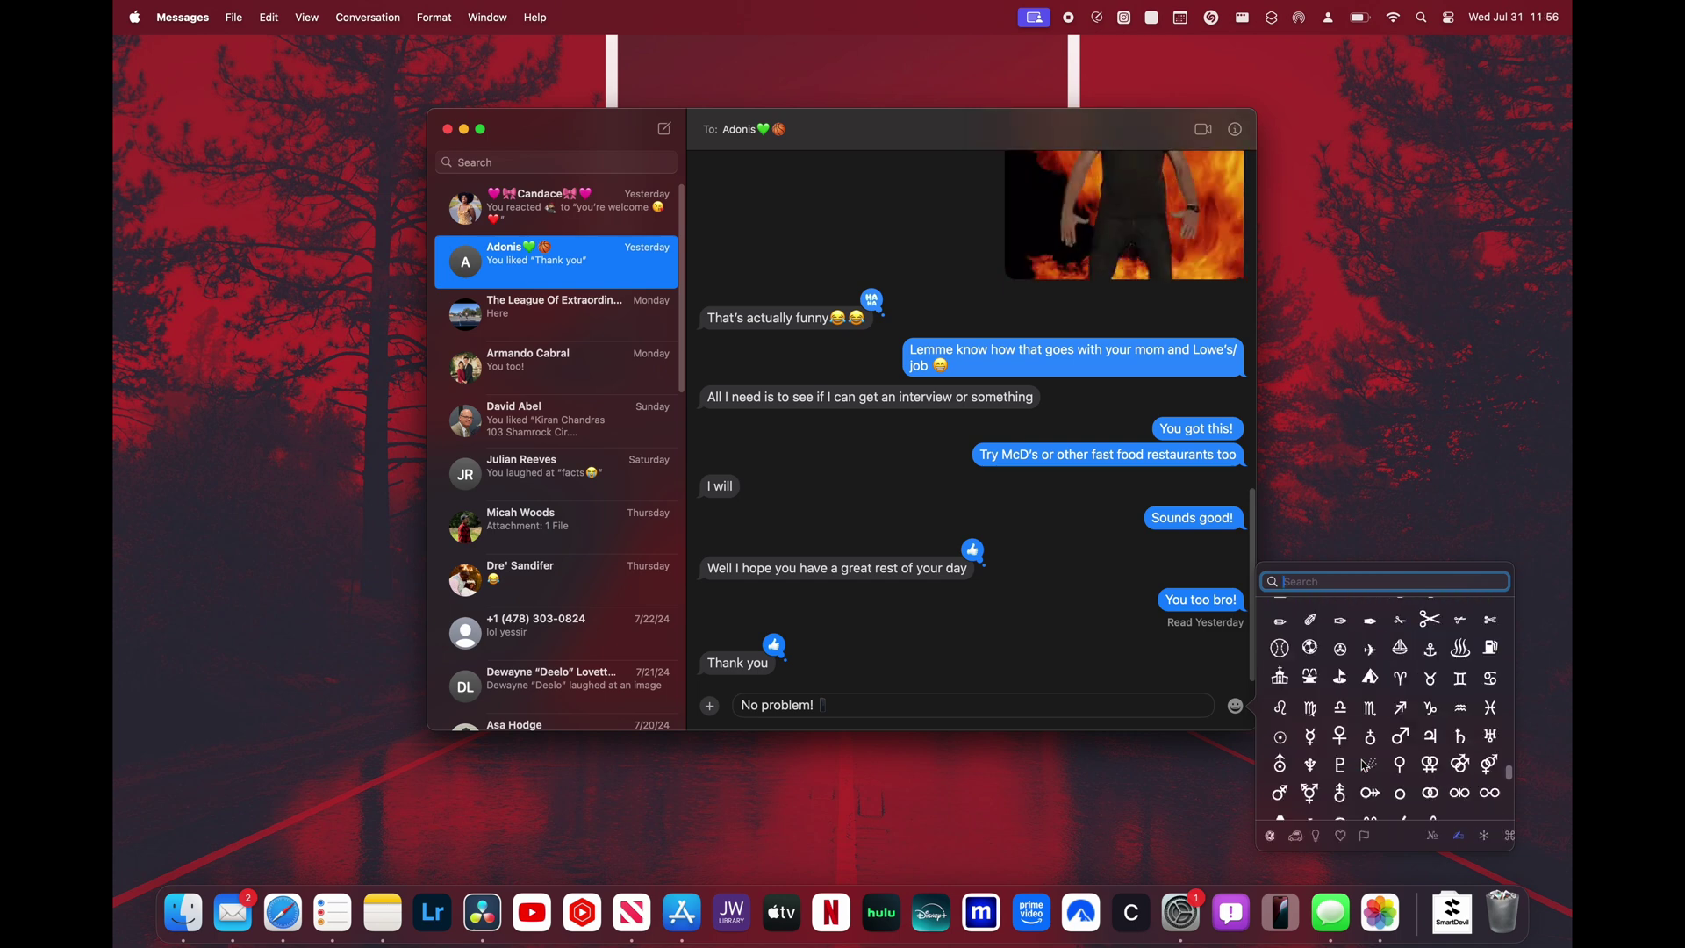
pyautogui.scroll(-15, 1366, 766)
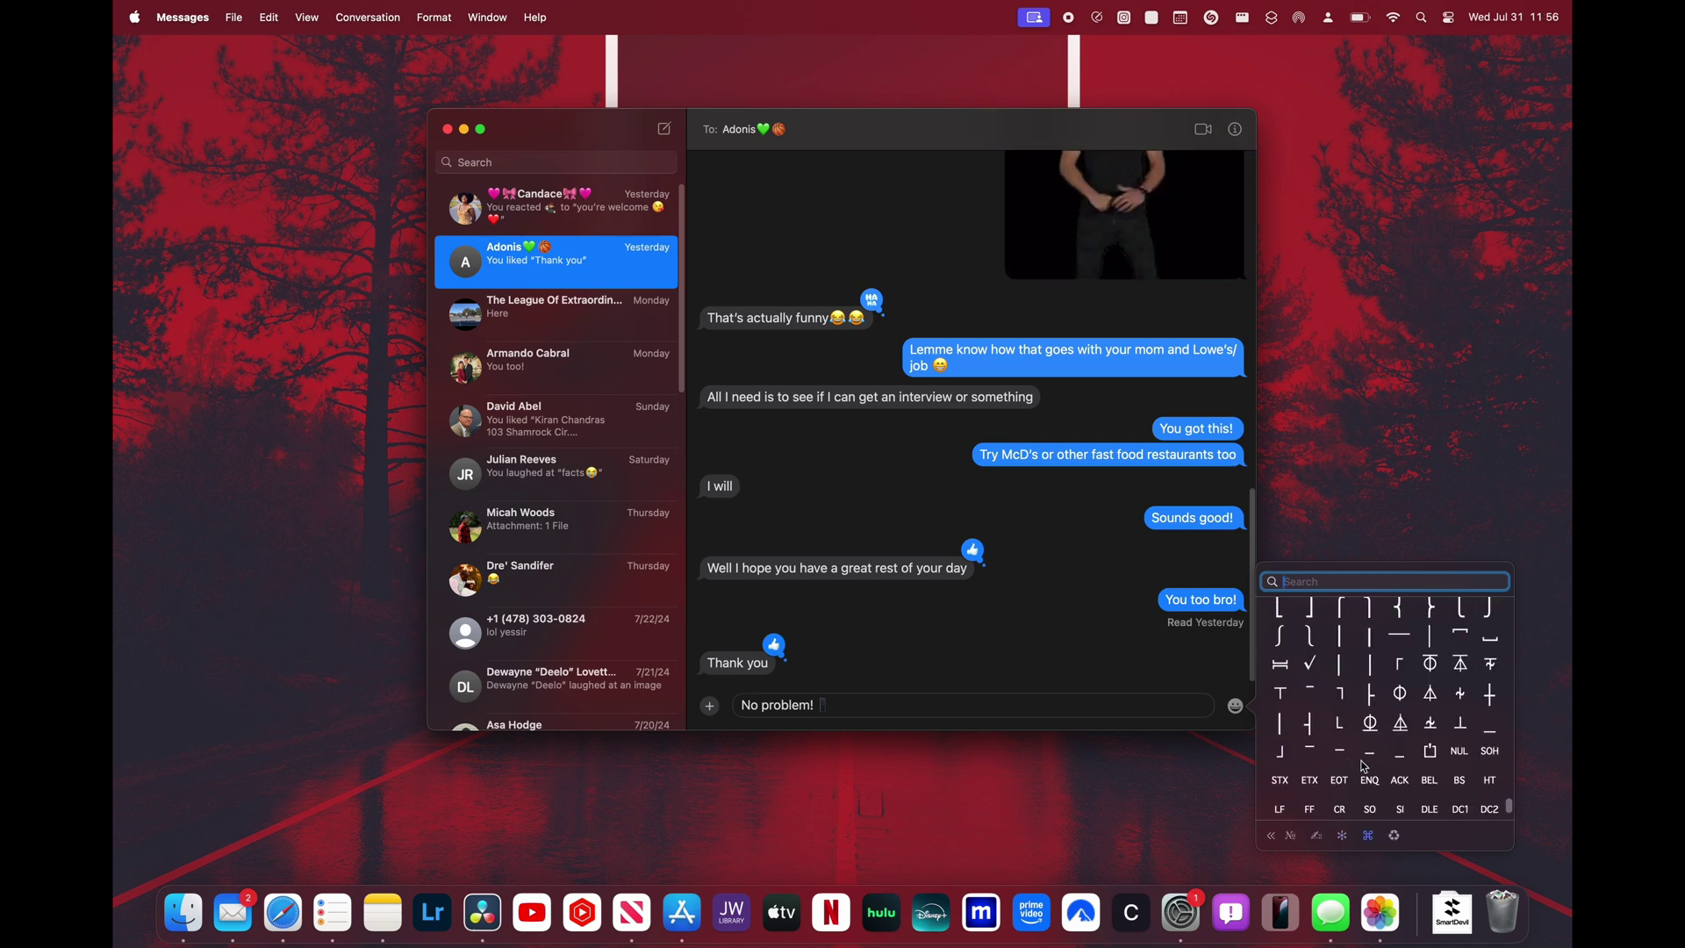
pyautogui.scroll(-15, 1363, 766)
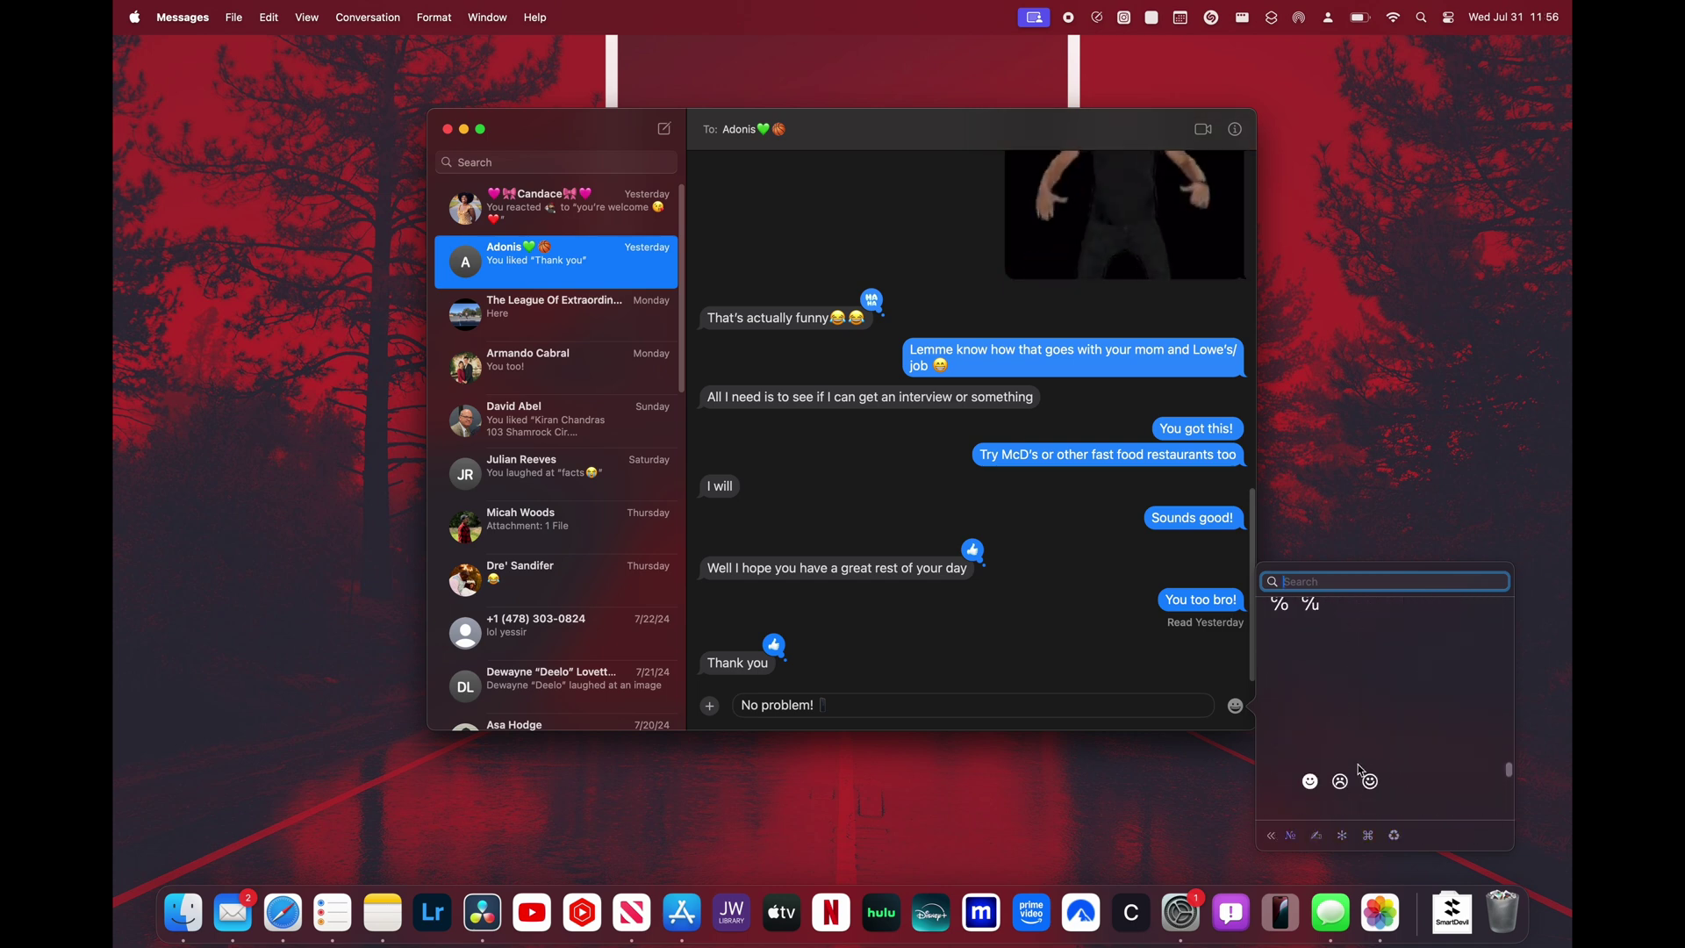
pyautogui.scroll(15, 1360, 770)
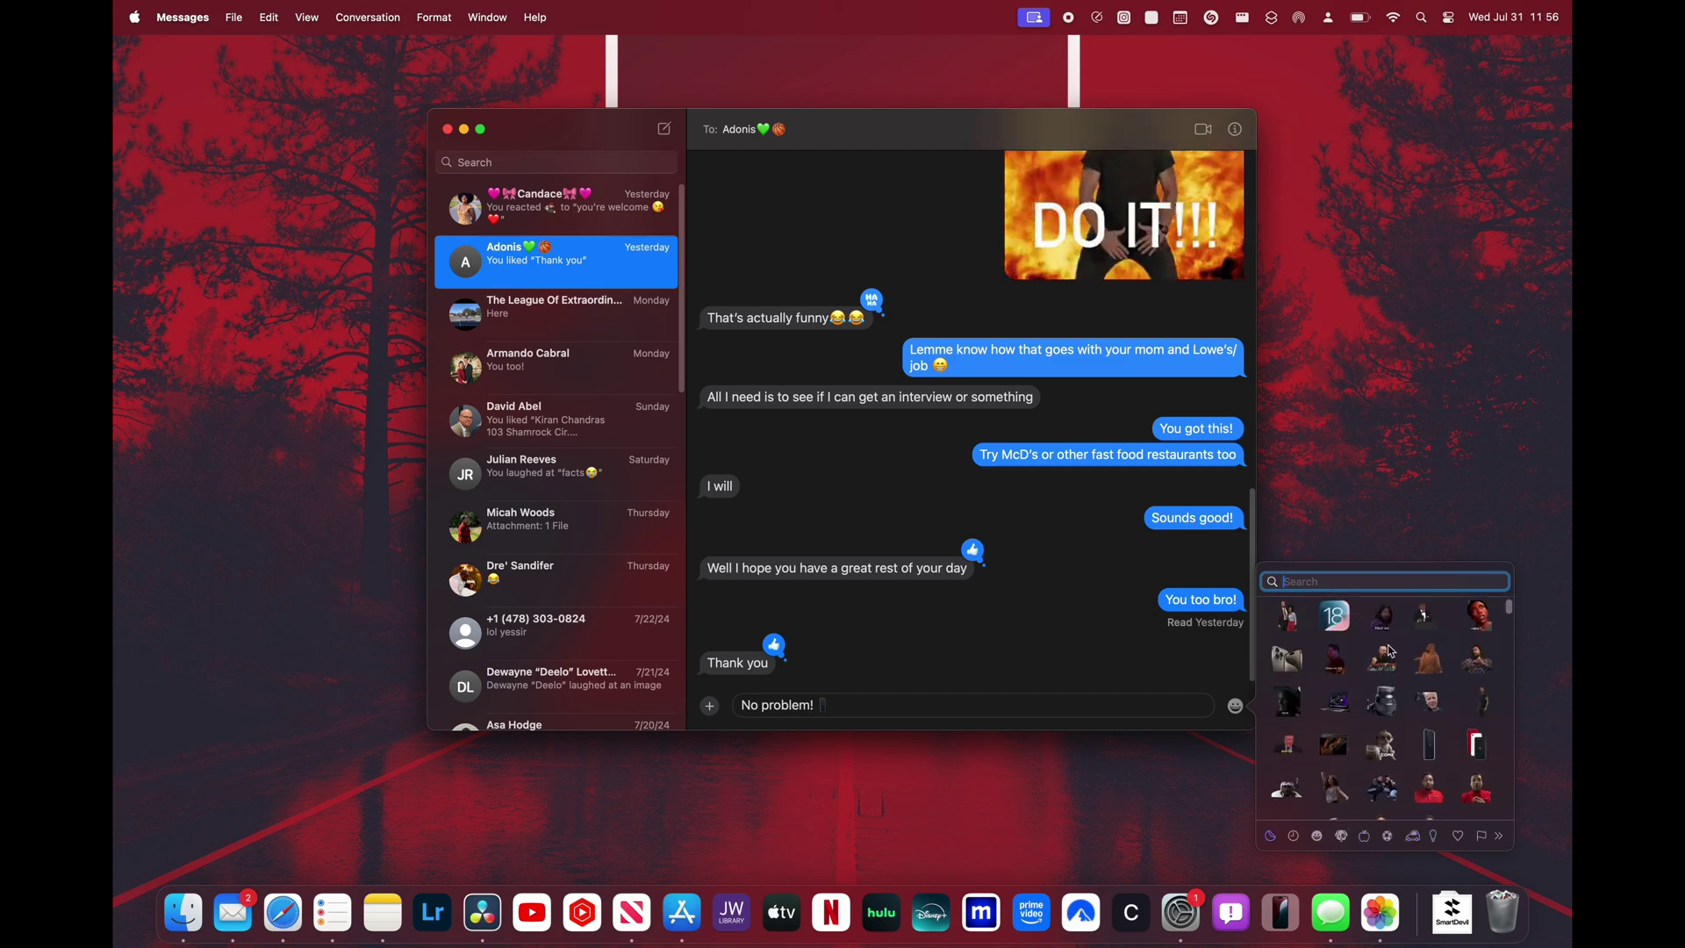
# - Delete the 'No problem!' draft, minimize Messages, and check the battery level
pyautogui.click(838, 704)
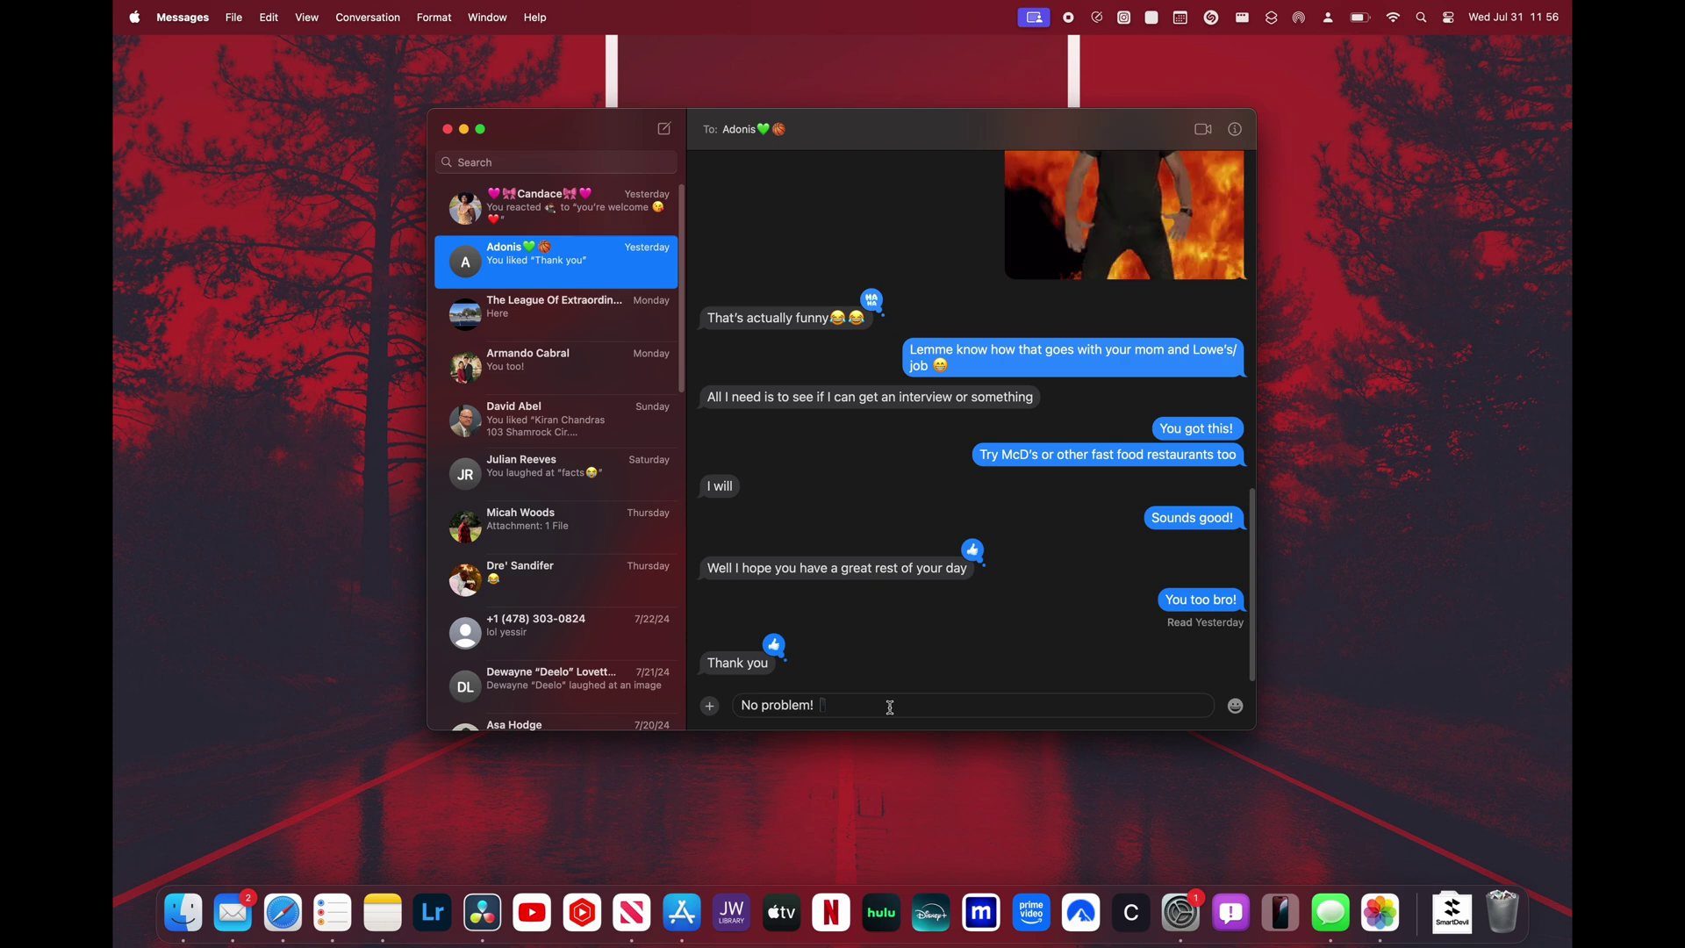
pyautogui.press('super+a')
pyautogui.press('BackSpace')
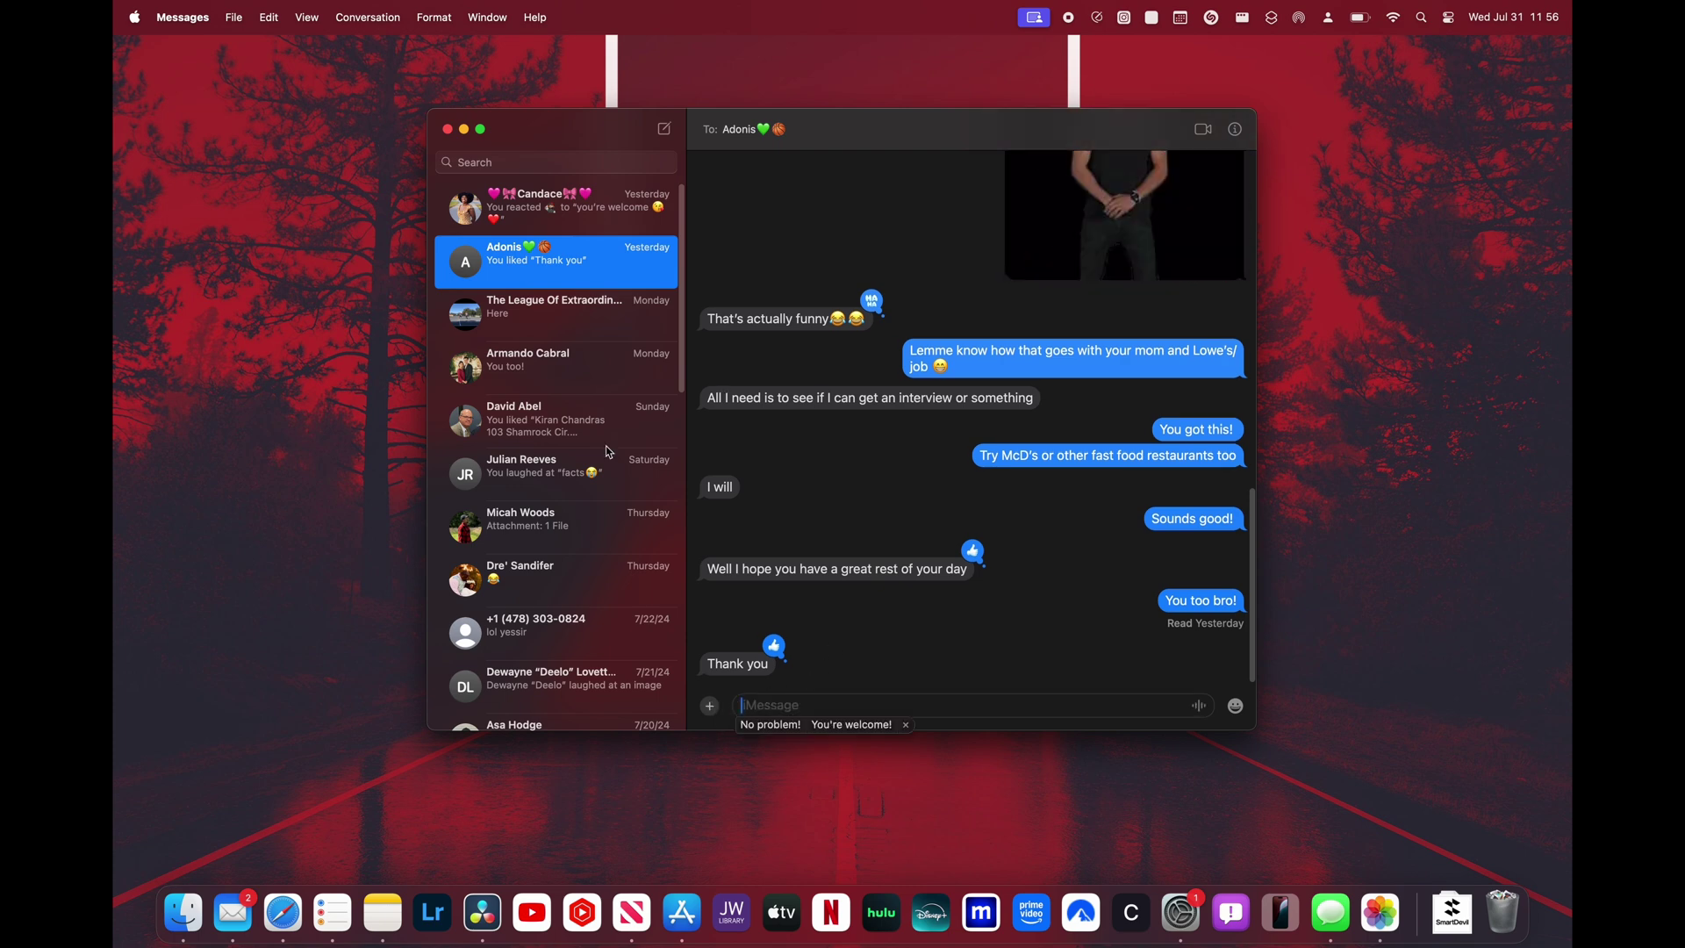
pyautogui.click(464, 129)
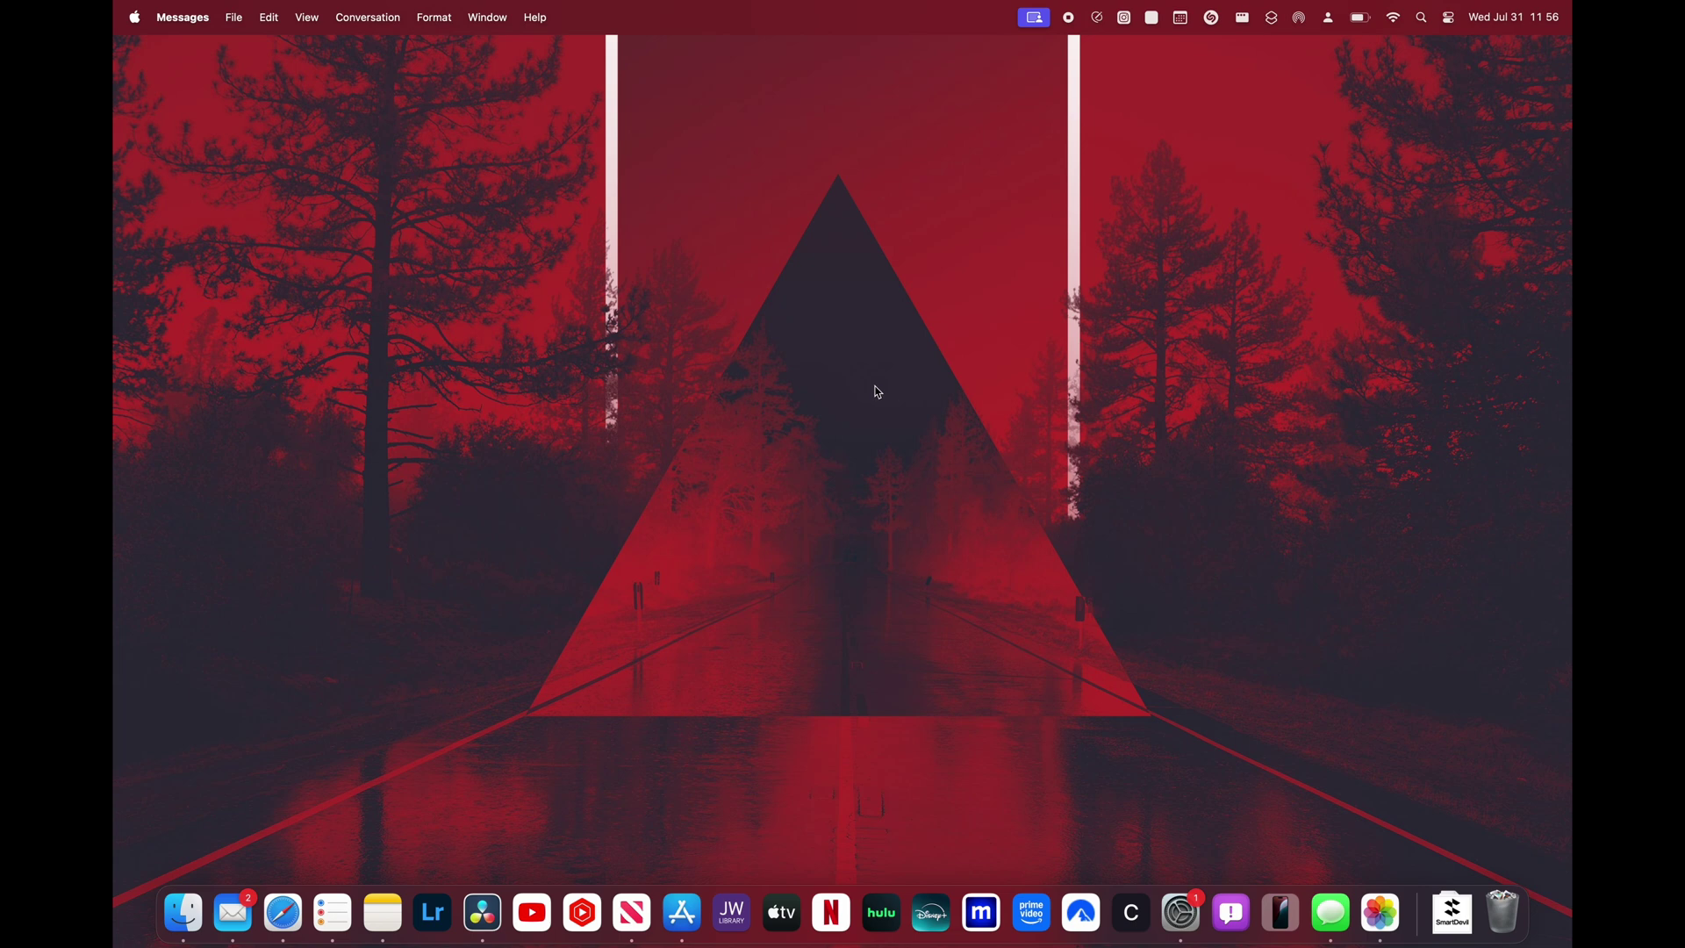
pyautogui.click(1360, 19)
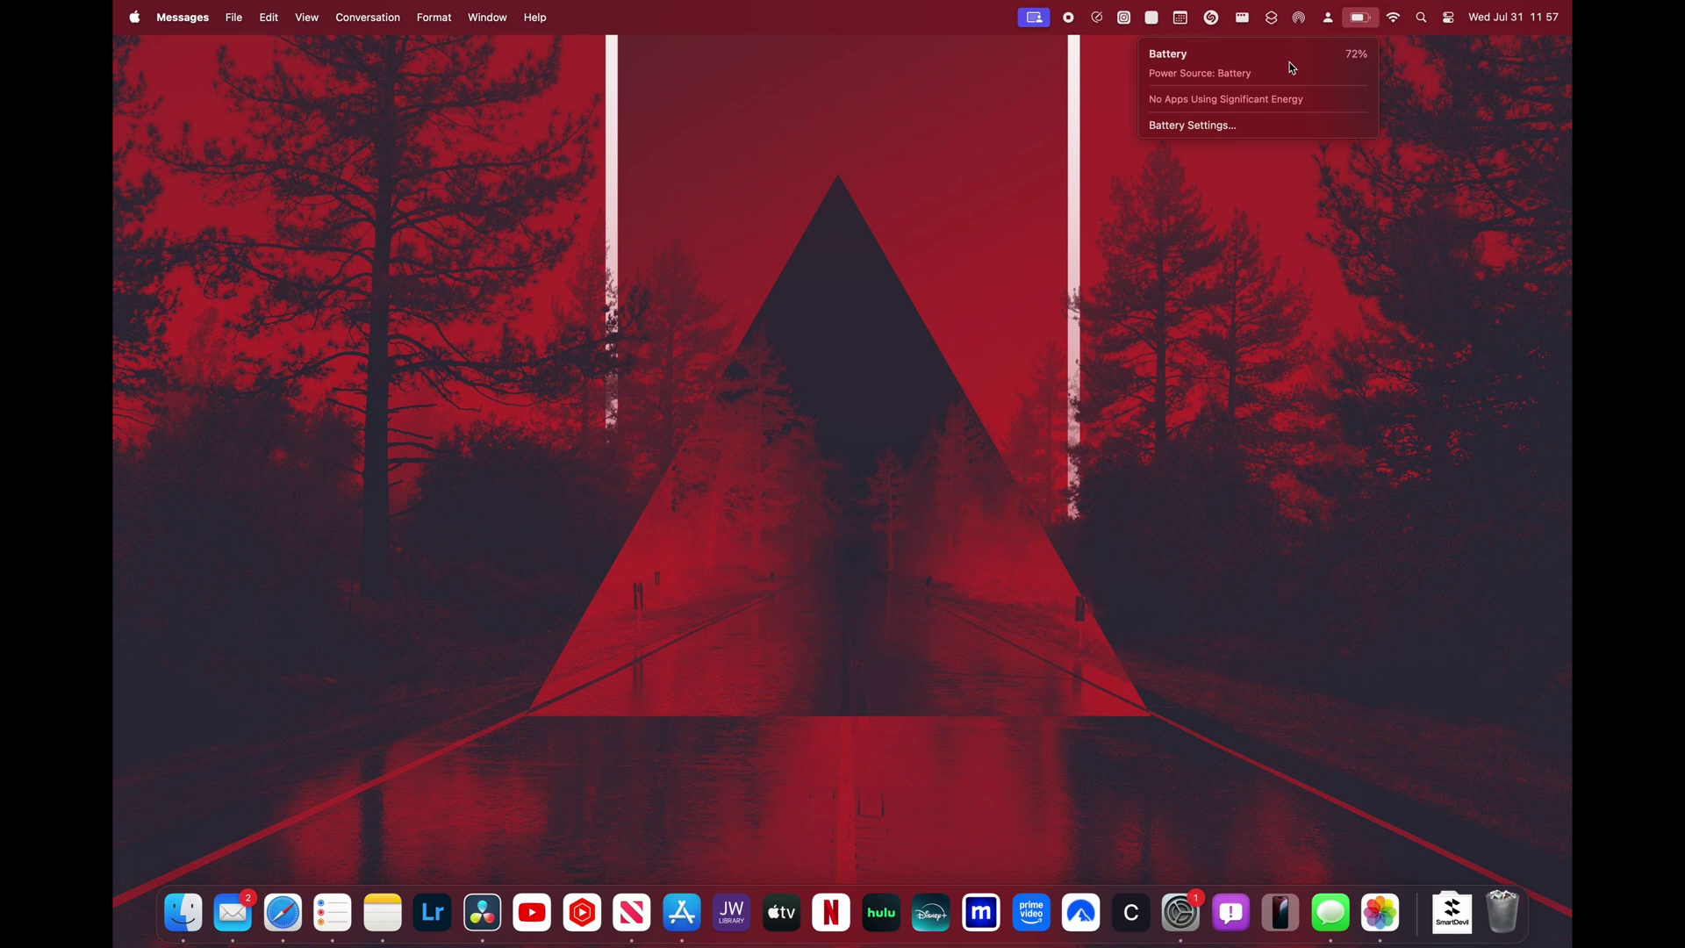
pyautogui.click(863, 371)
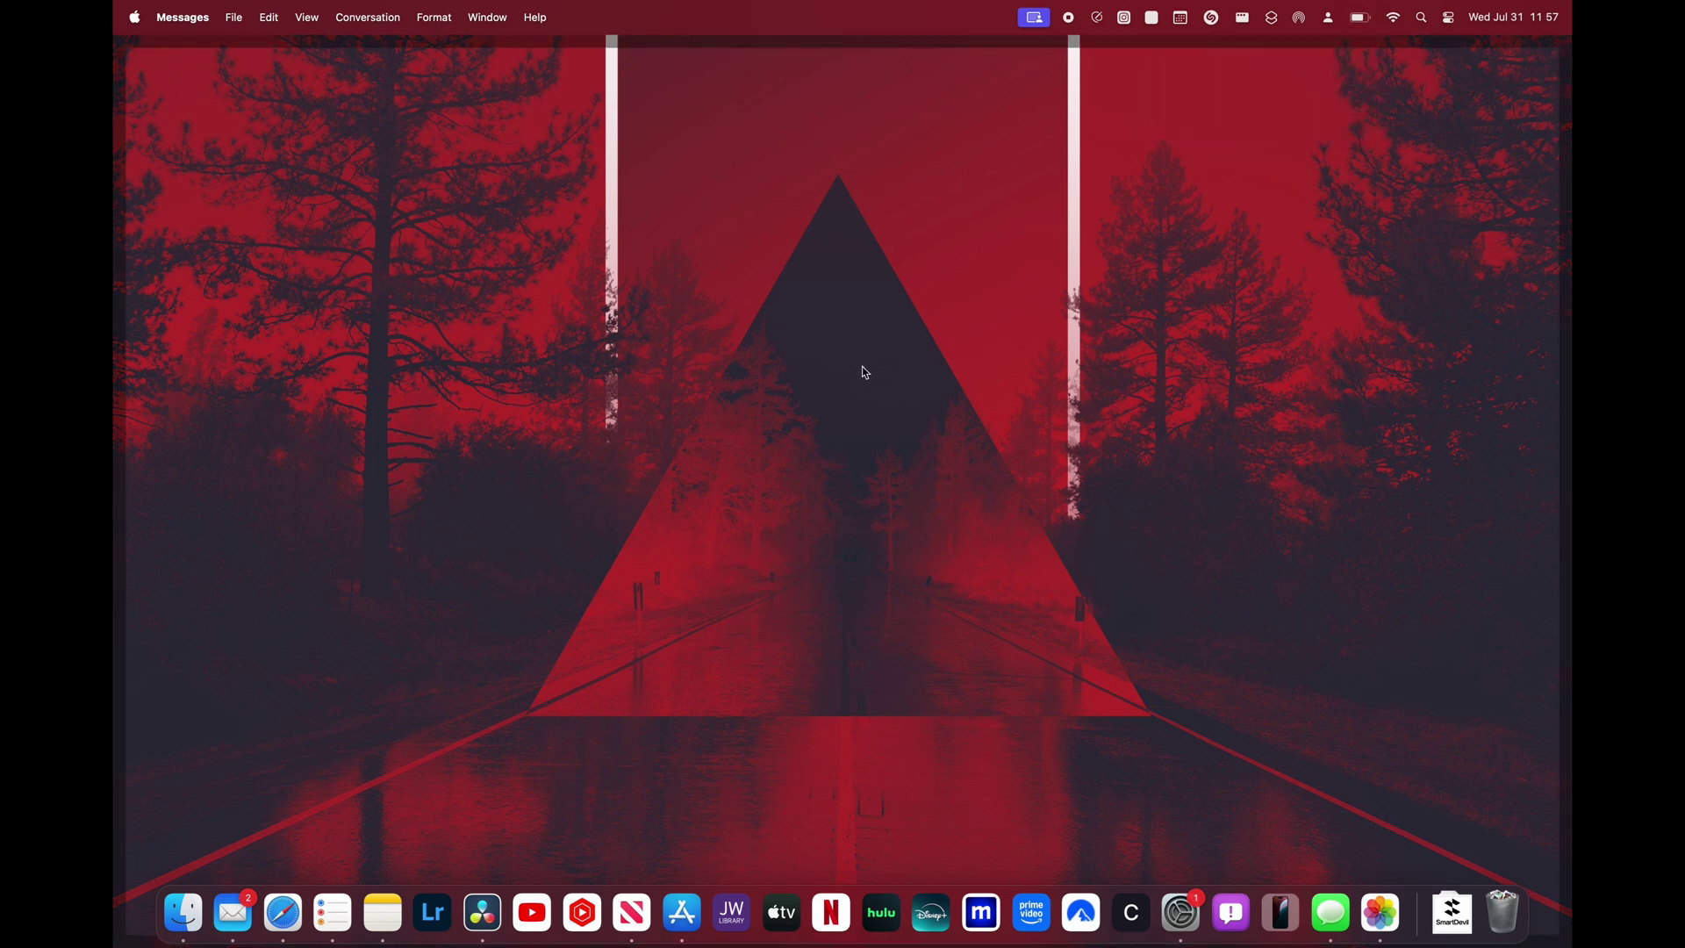